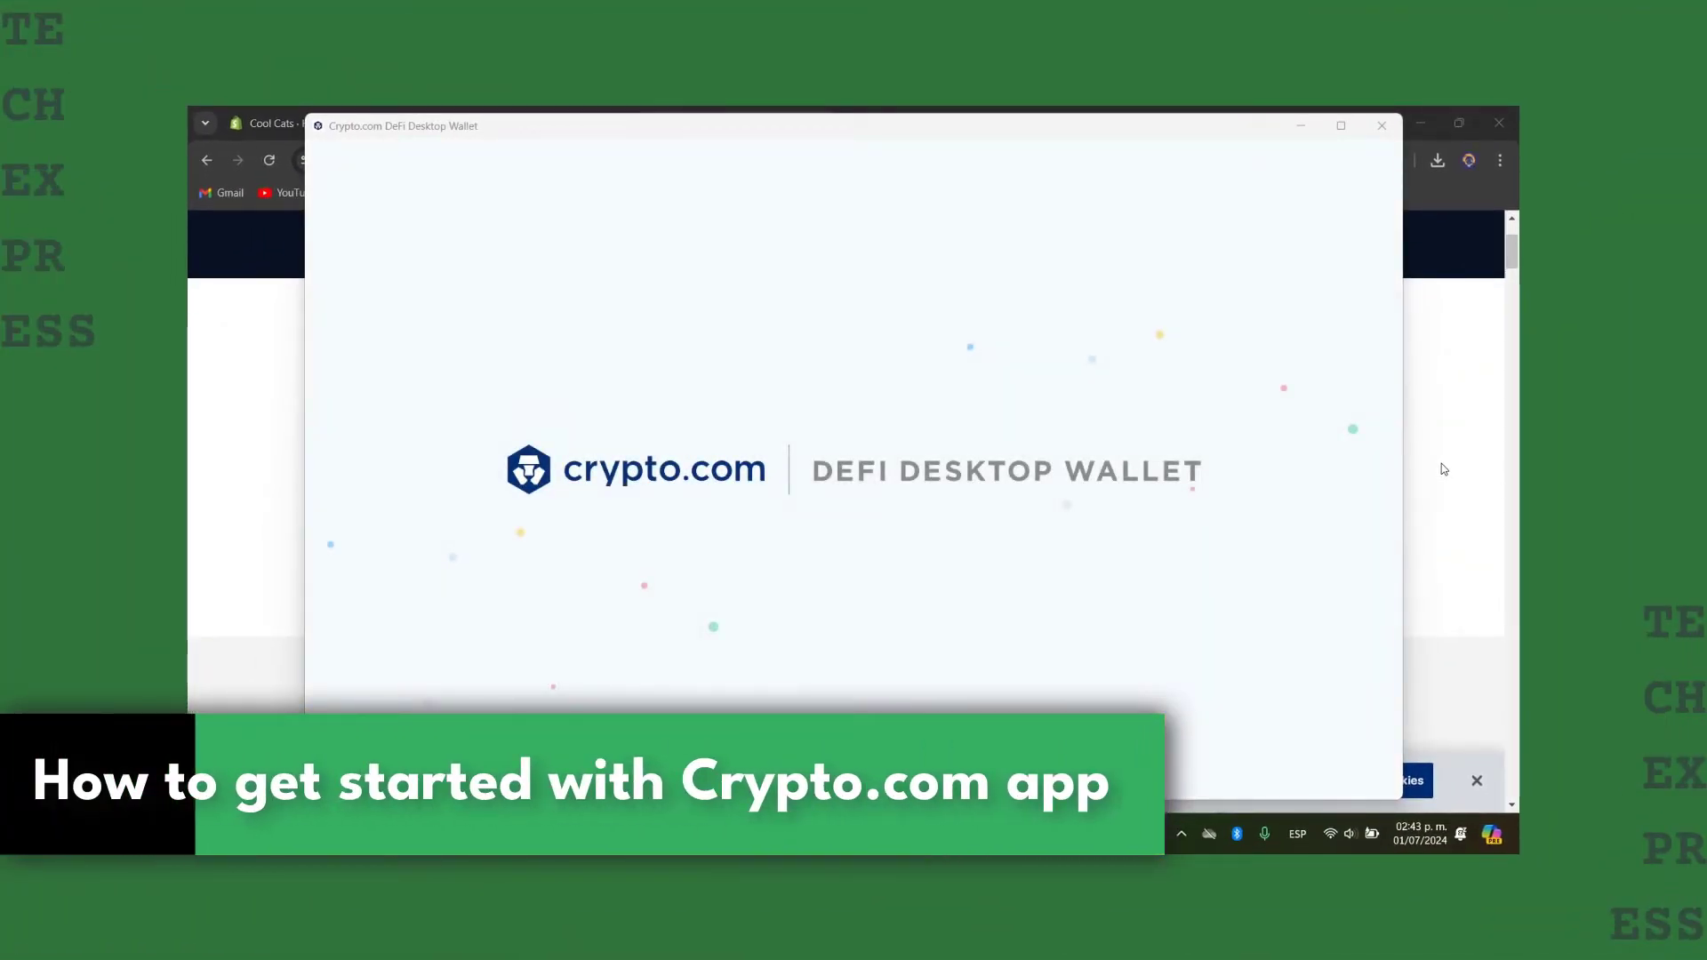
# - Bring the crypto.com/defi-wallet page in Chrome in front of the wallet splash screen
pyautogui.click(1441, 469)
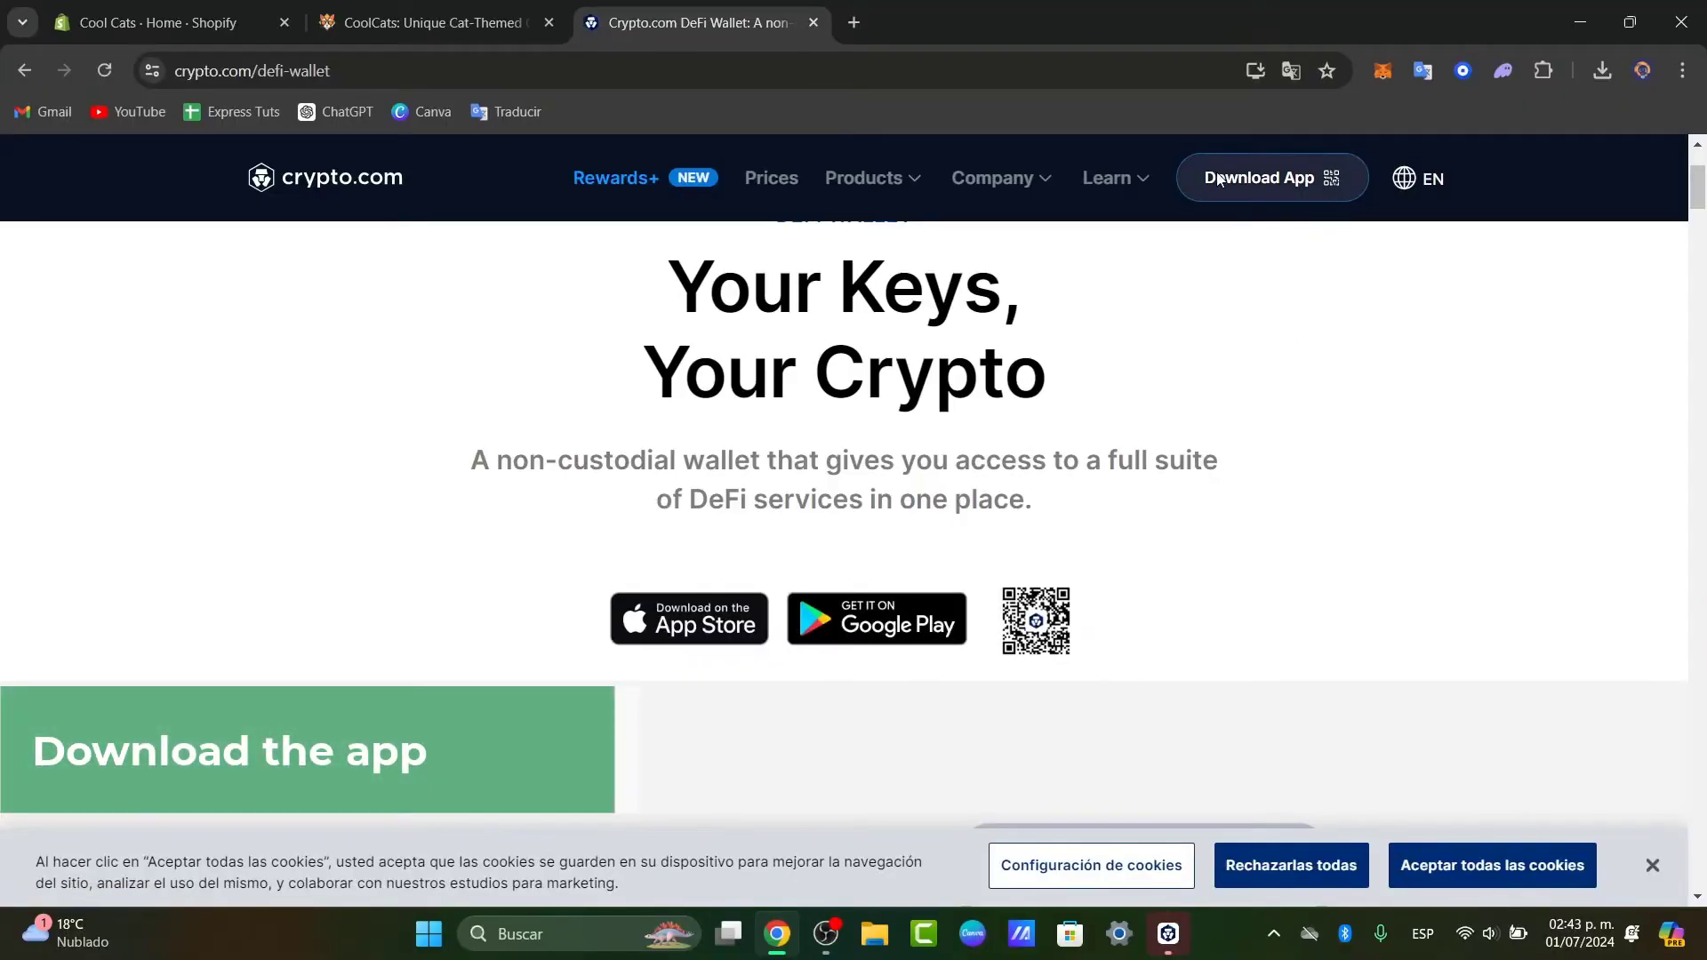
# - Accept all cookies on the Crypto.com site and scroll down through the Earn and DApps sections
pyautogui.moveTo(1219, 179)
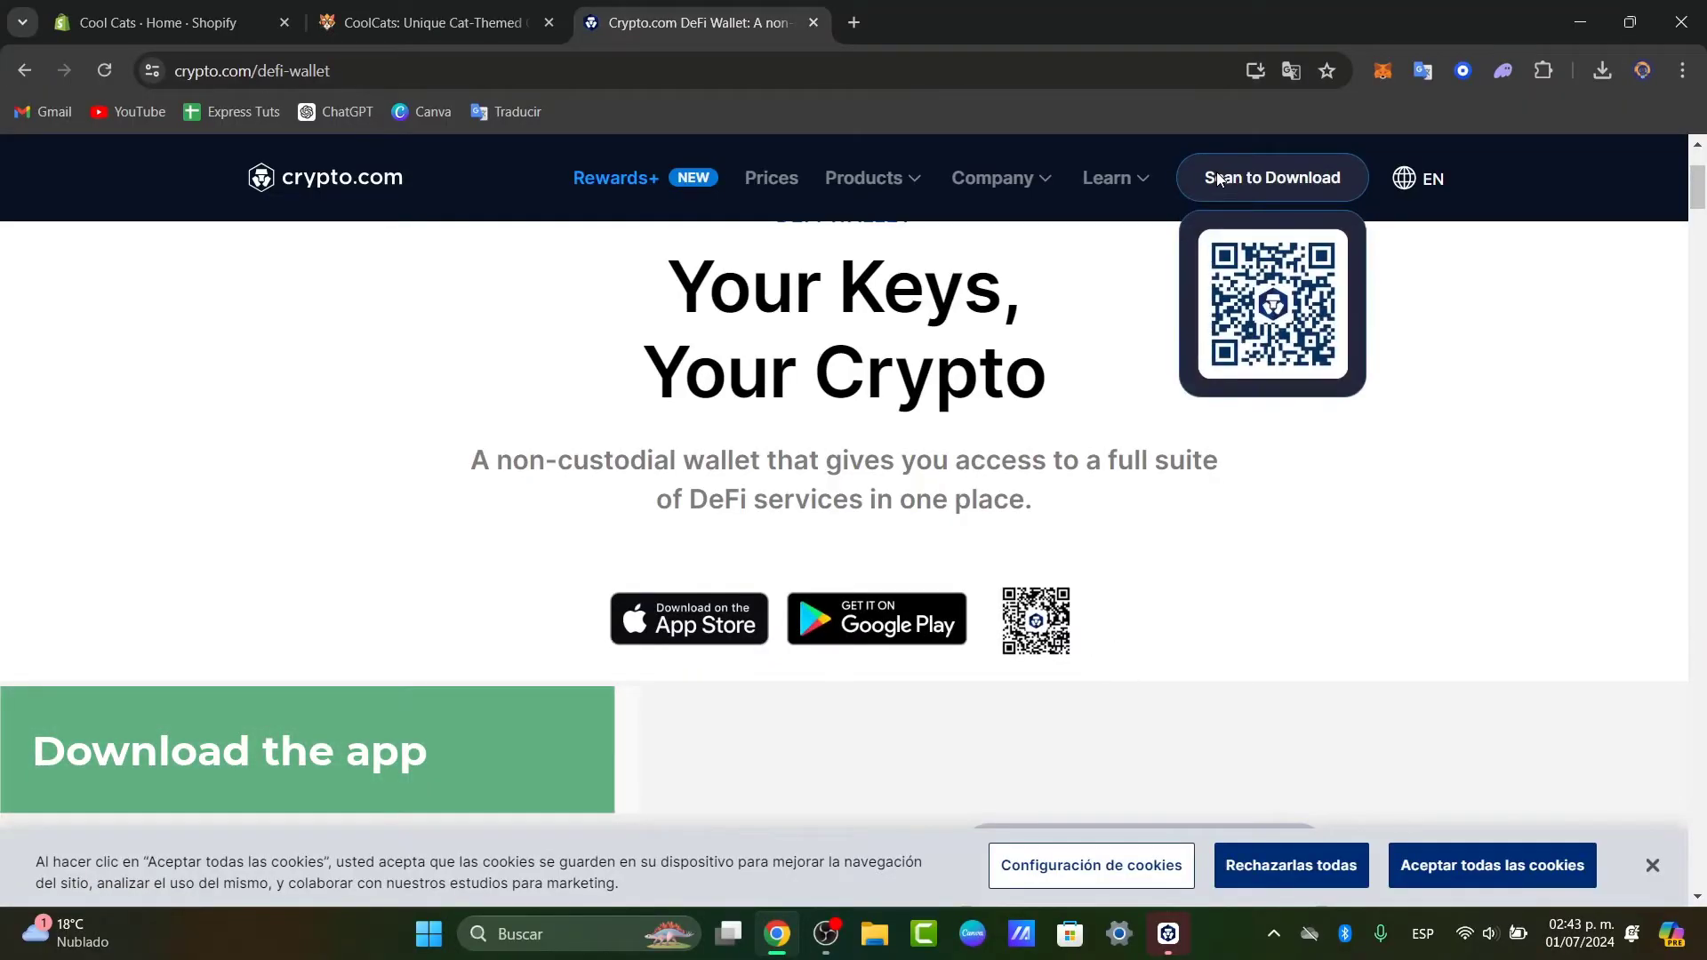
pyautogui.click(1507, 865)
pyautogui.scroll(-4, 1325, 716)
pyautogui.scroll(-4, 1299, 710)
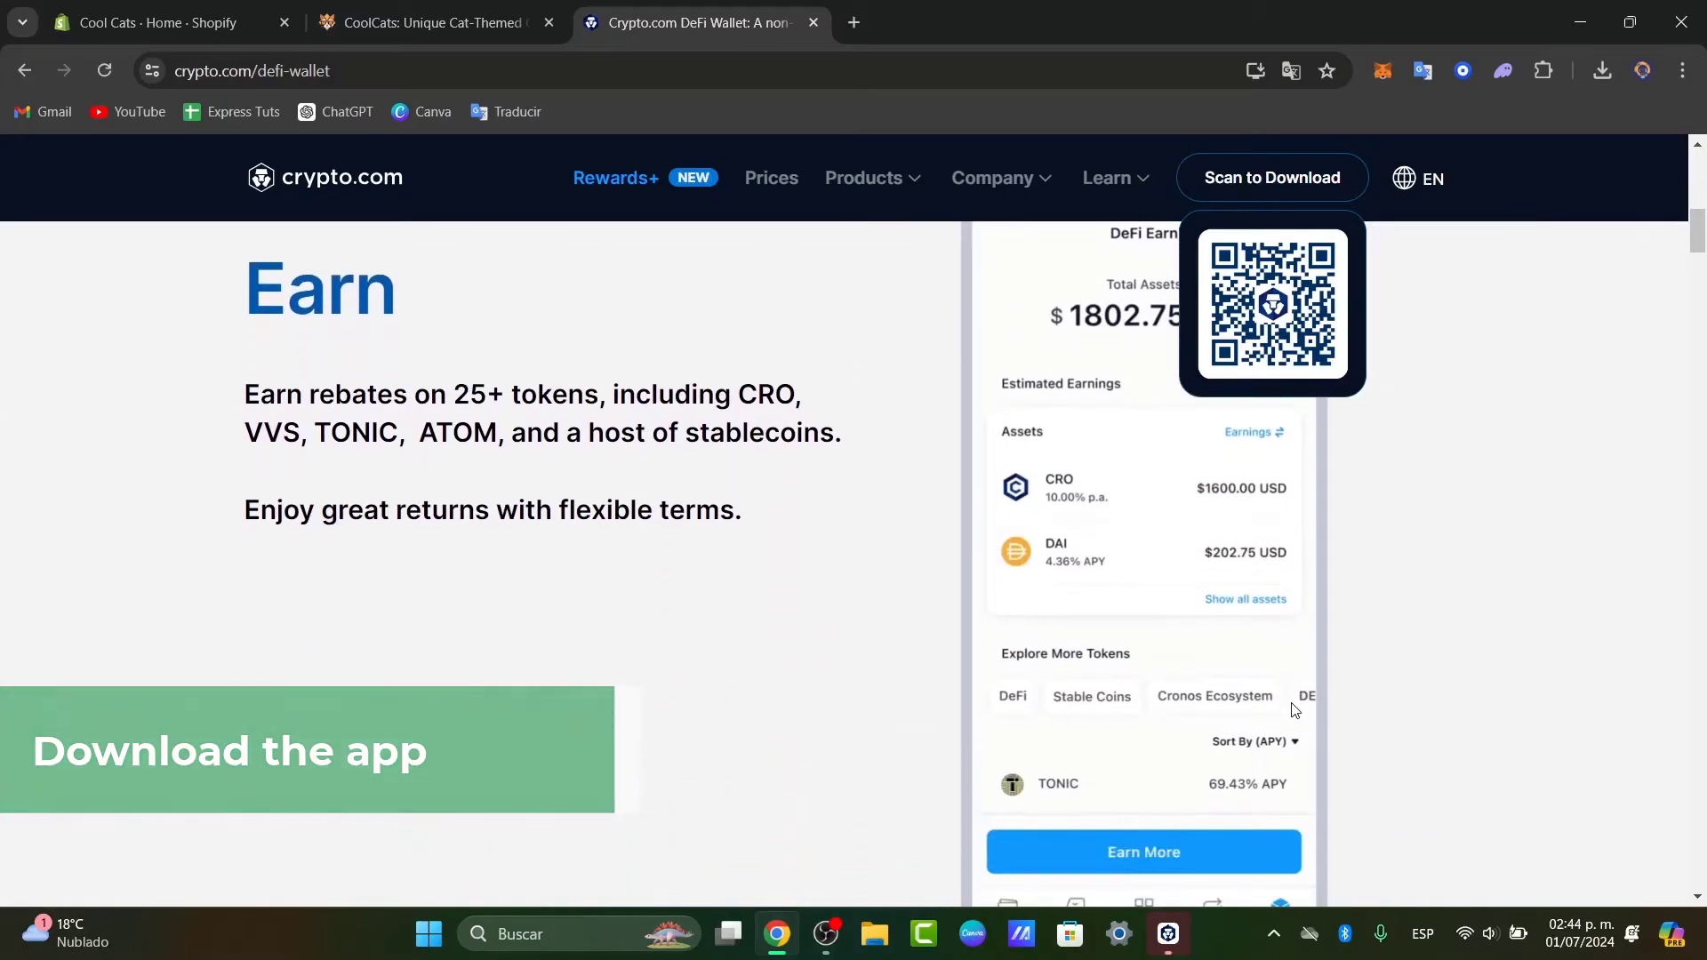
pyautogui.scroll(-1, 1295, 709)
pyautogui.scroll(-5, 1294, 709)
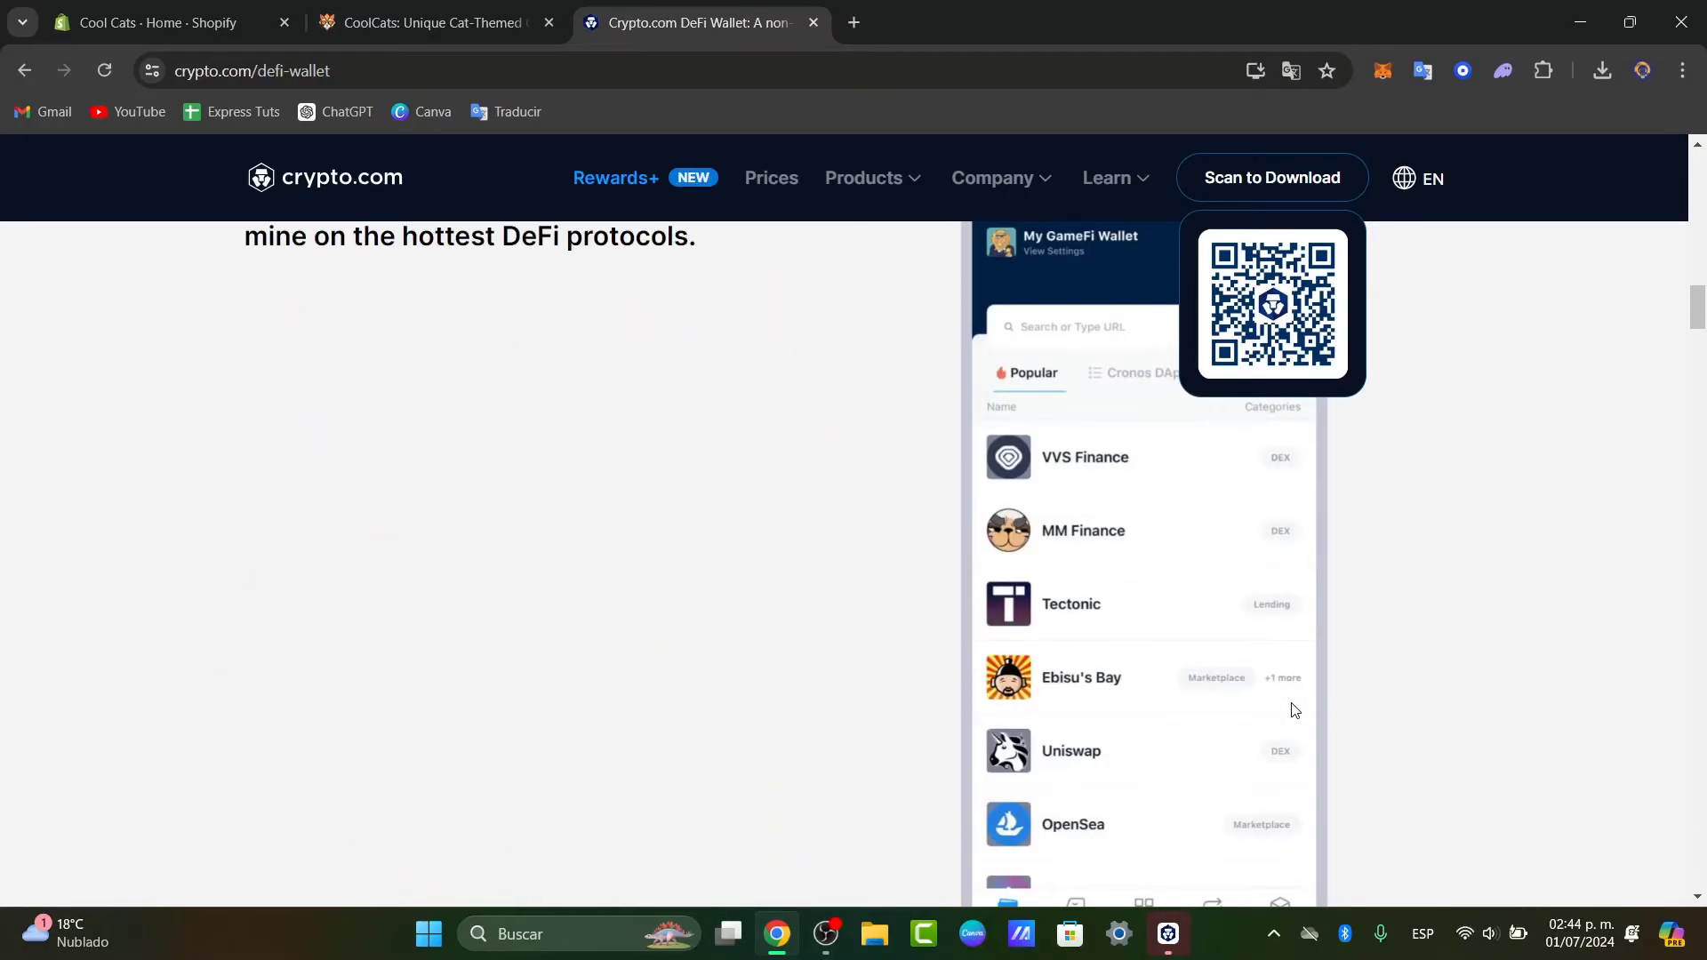
# - Browse the NFT section, then switch back to the DeFi Desktop Wallet's Home dashboard
pyautogui.scroll(2, 1294, 709)
pyautogui.scroll(-3, 1295, 710)
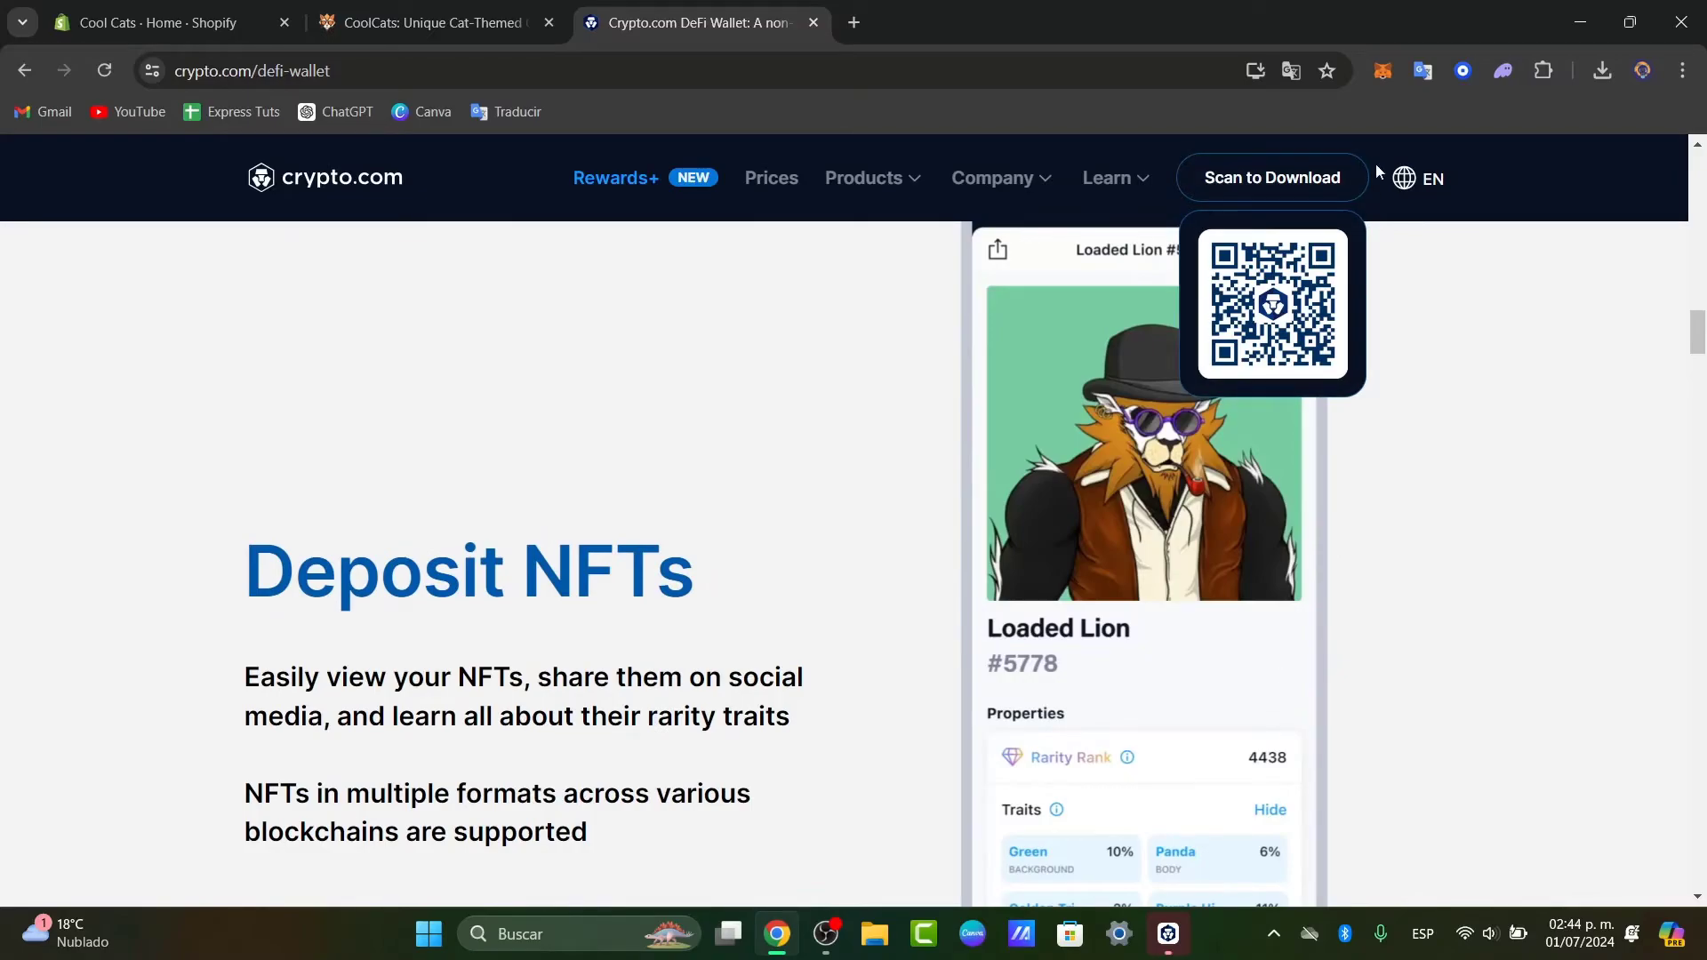
pyautogui.moveTo(1134, 189)
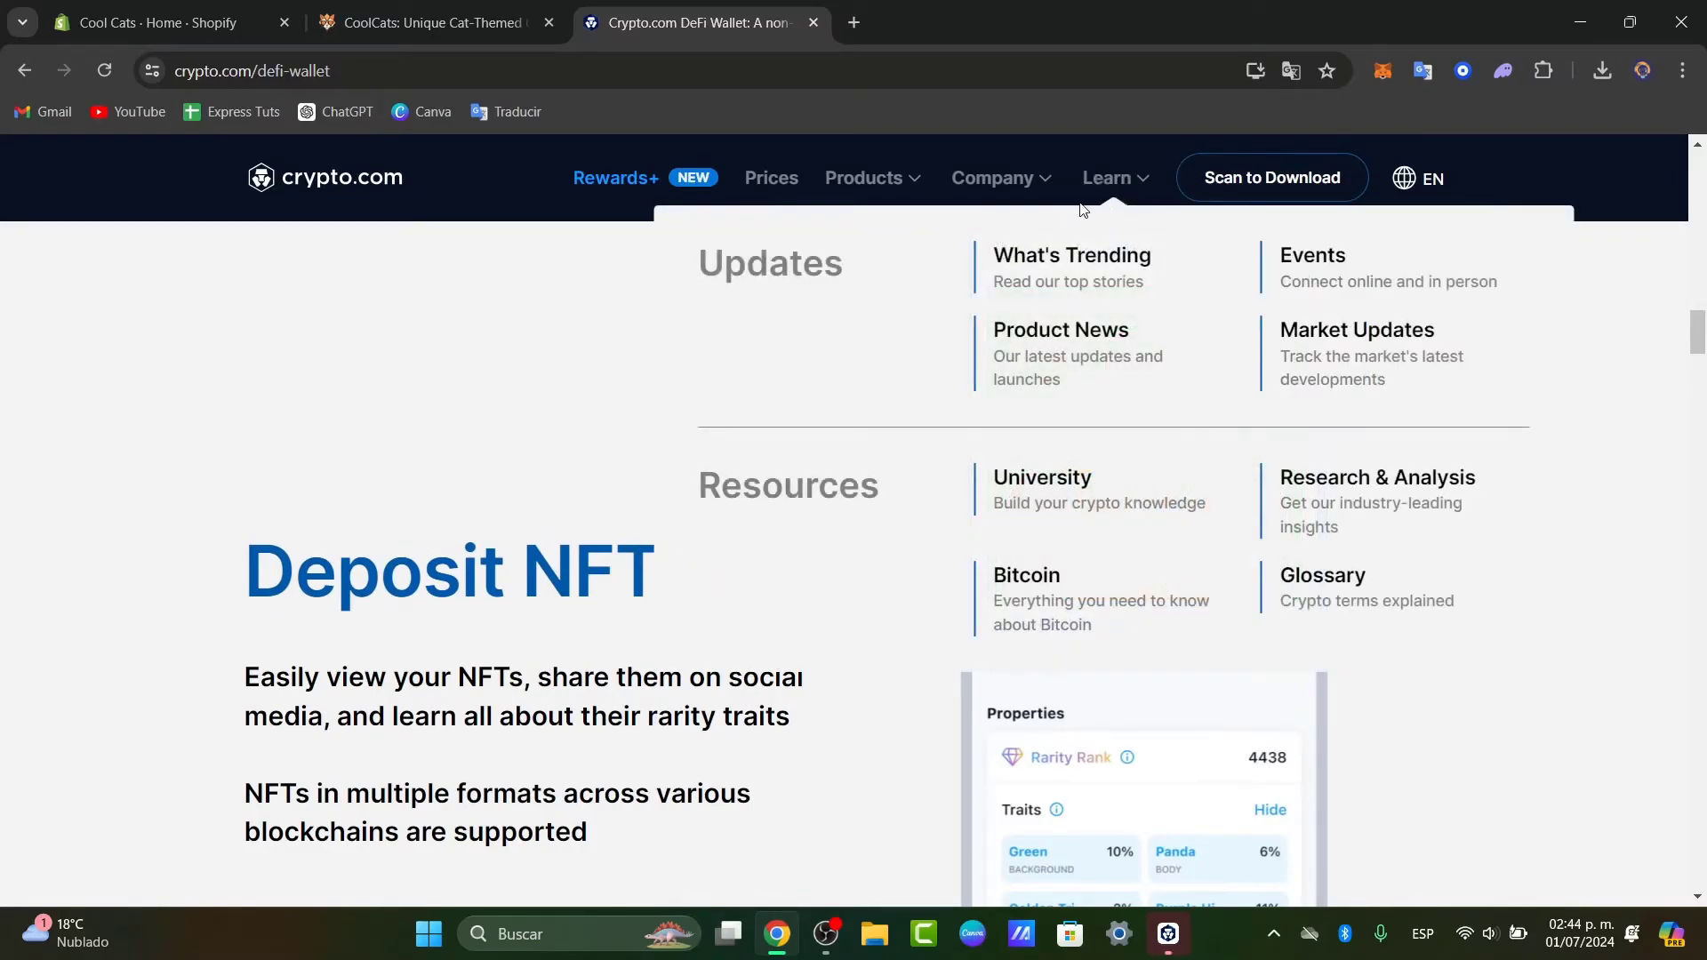
pyautogui.click(1167, 933)
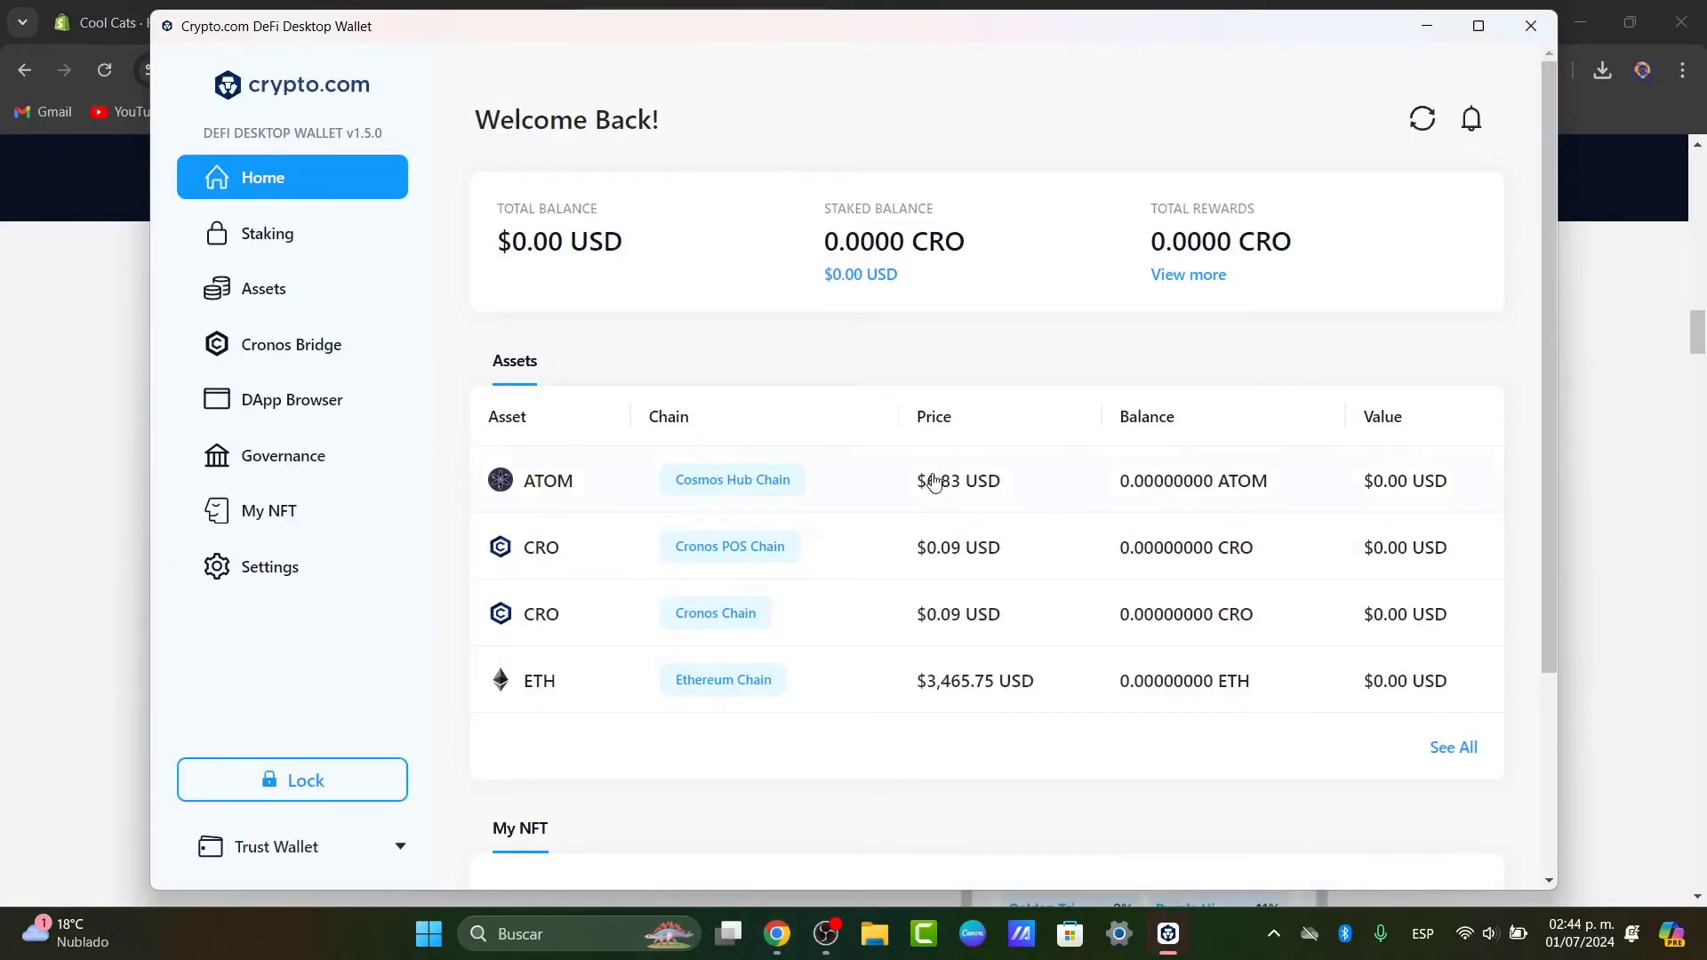
# - Preview the Create Wallet form from the Trust Wallet dropdown, go back, then open Restore Wallet
pyautogui.click(311, 847)
pyautogui.click(305, 704)
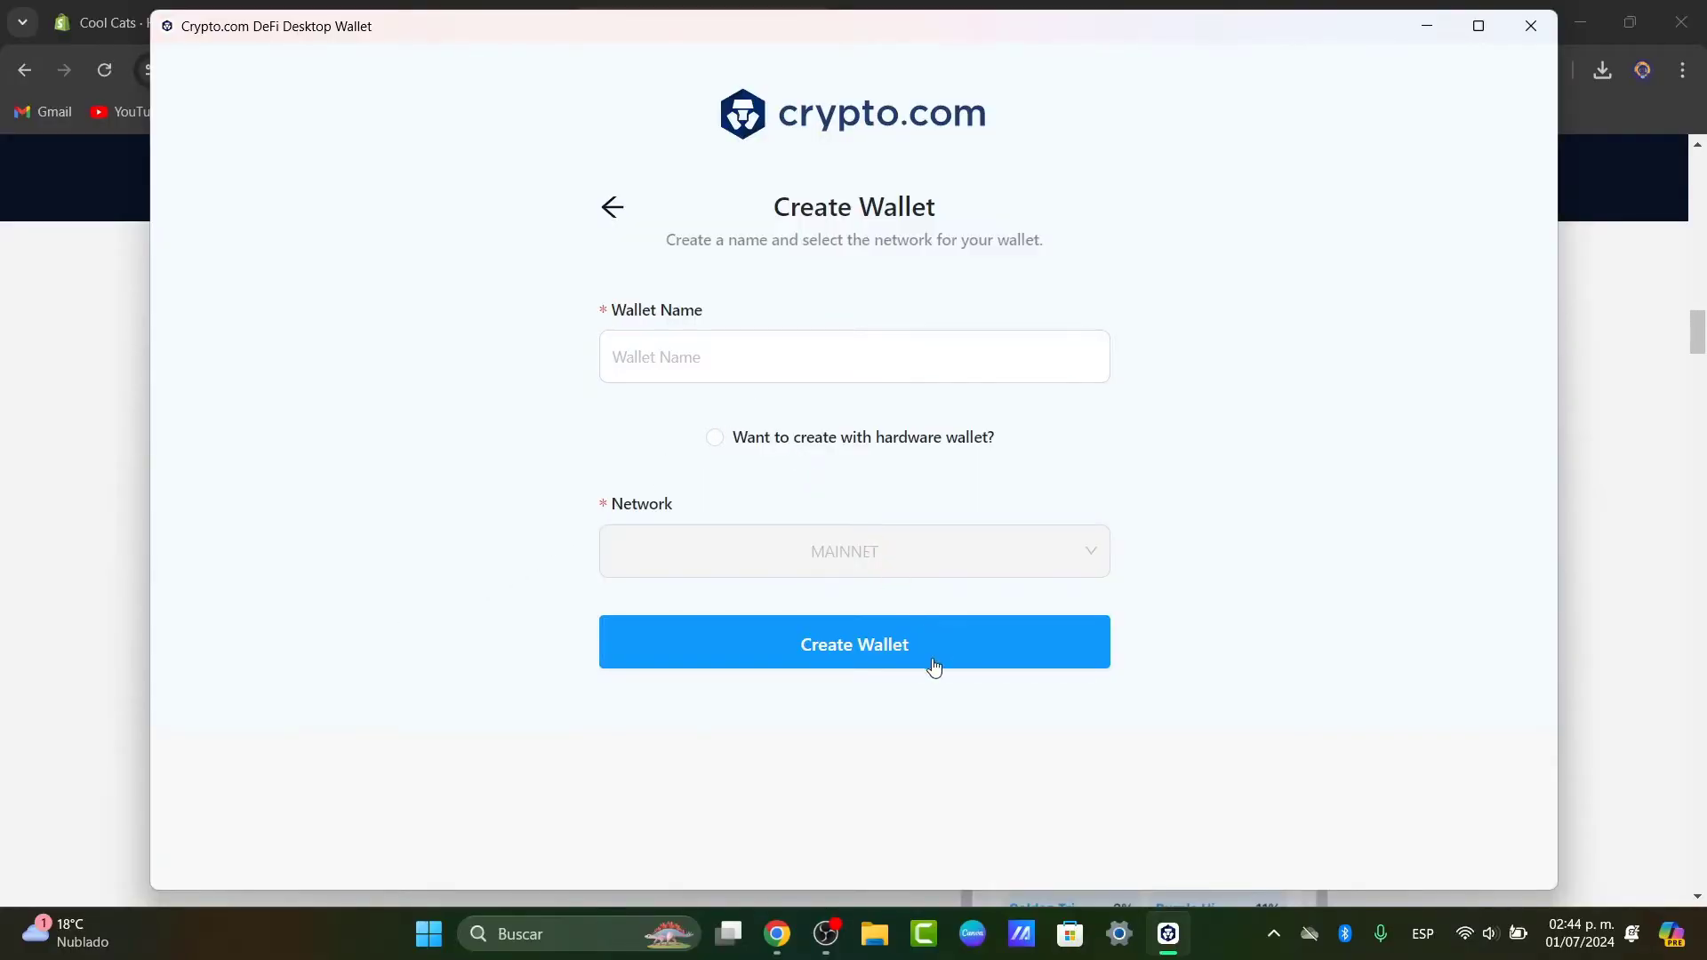
pyautogui.click(613, 208)
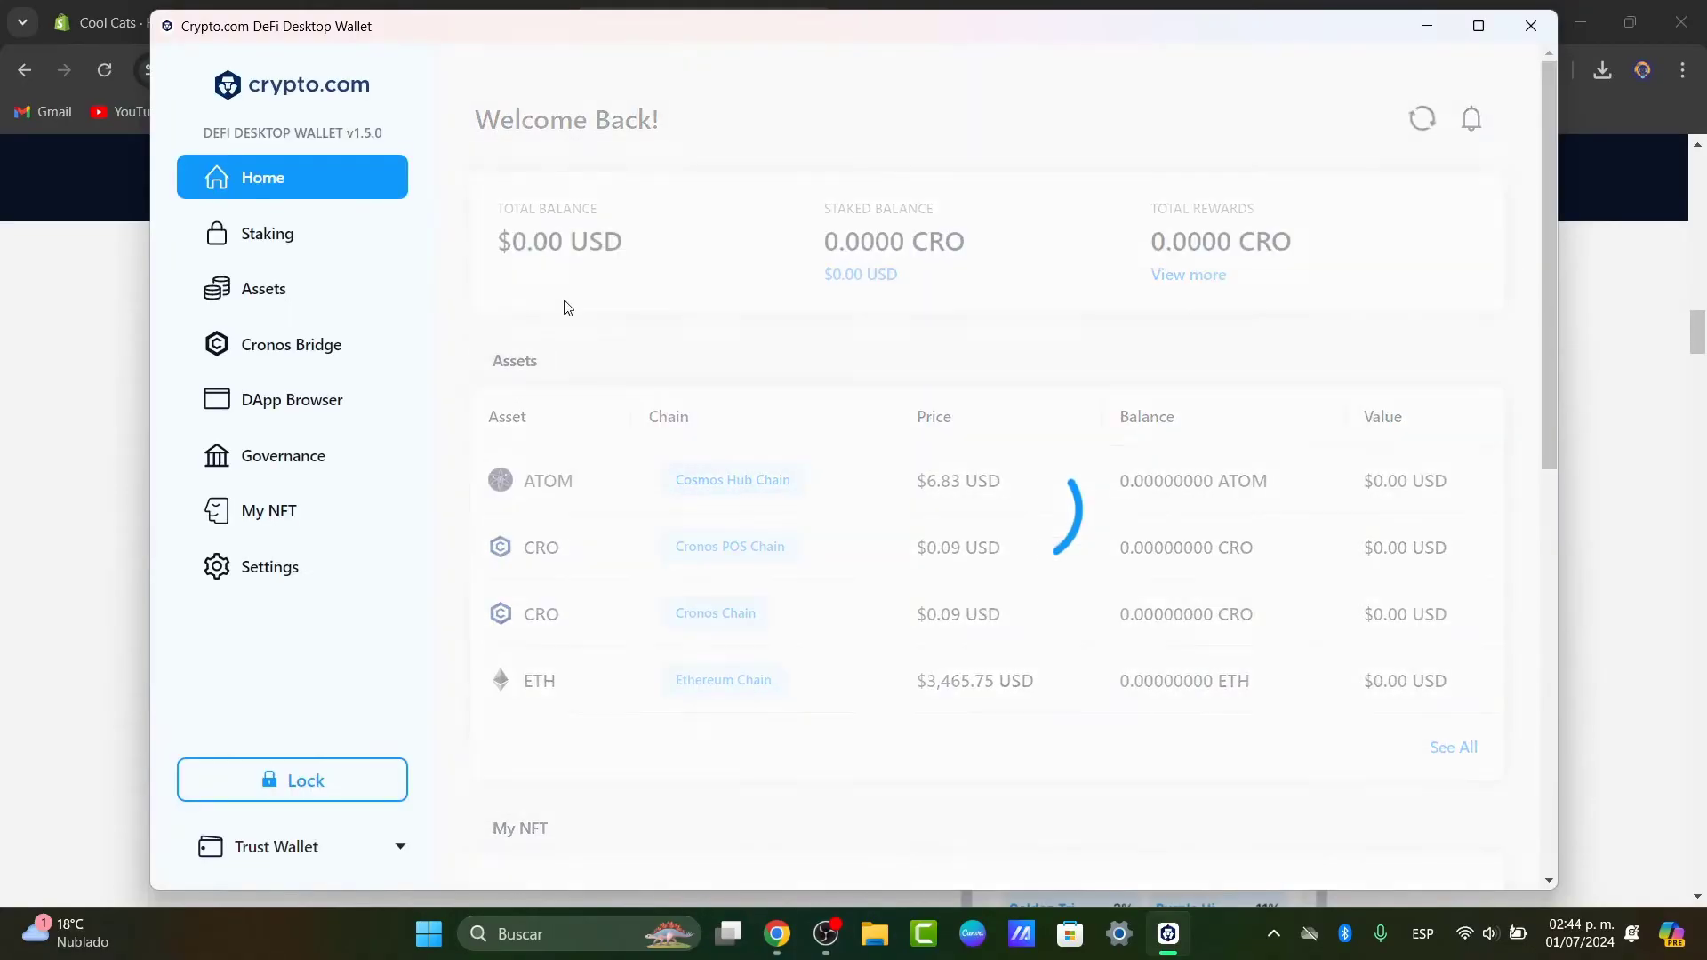
pyautogui.click(267, 849)
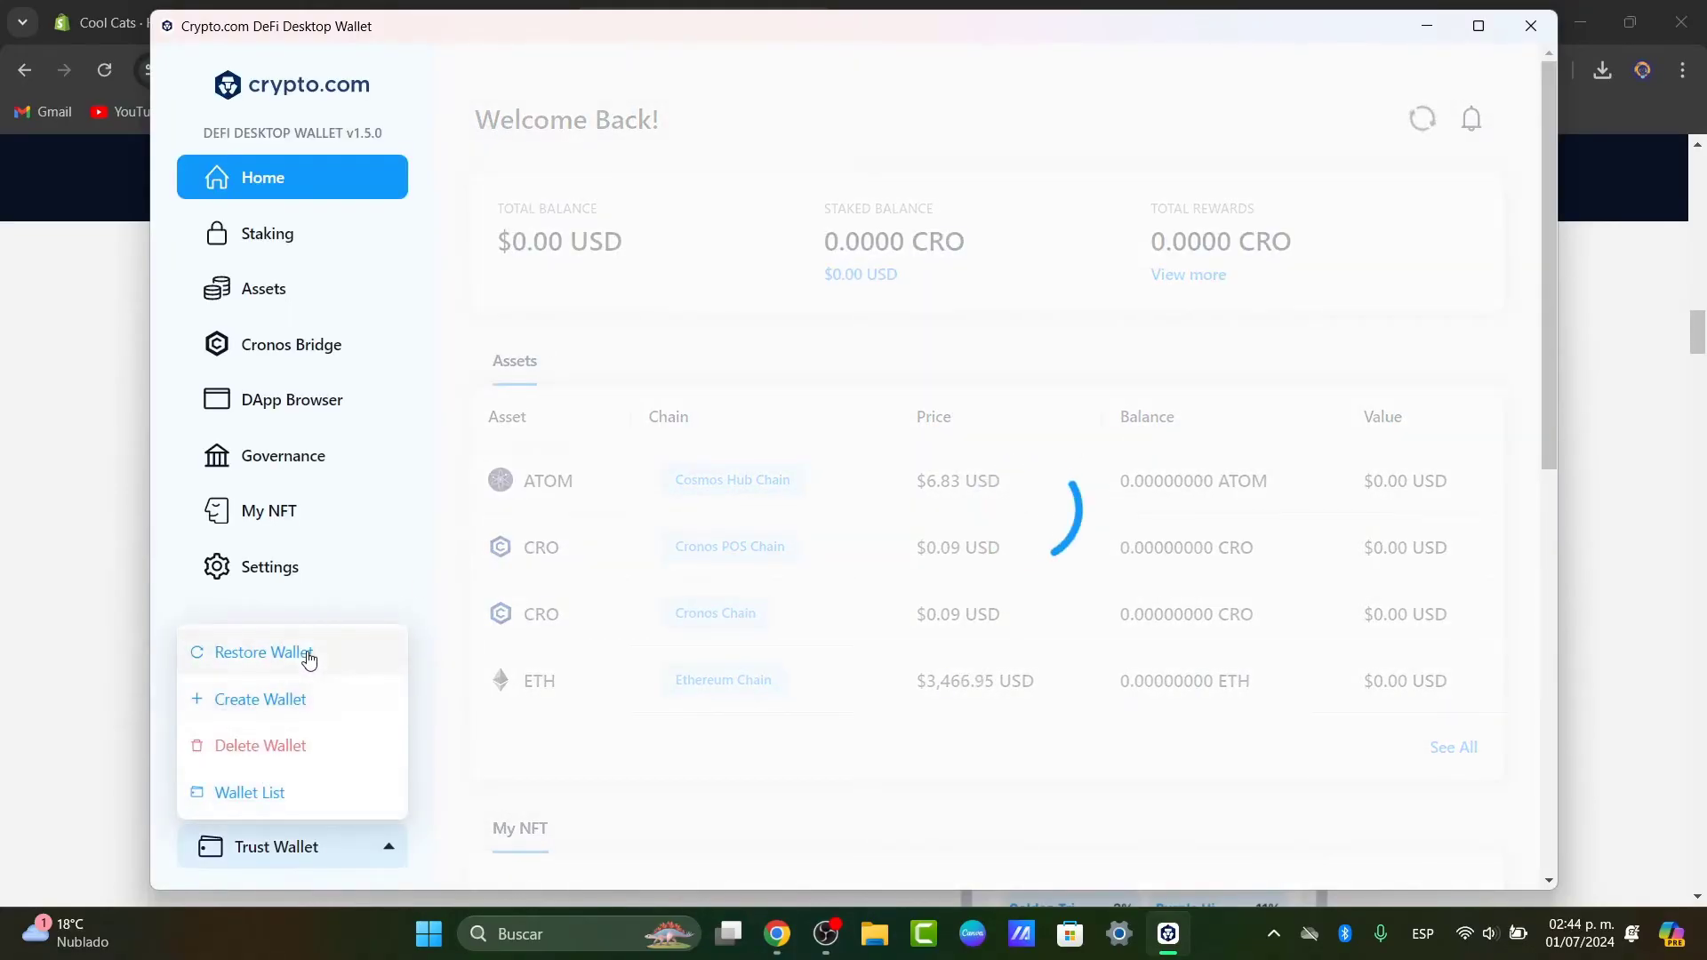
pyautogui.click(297, 794)
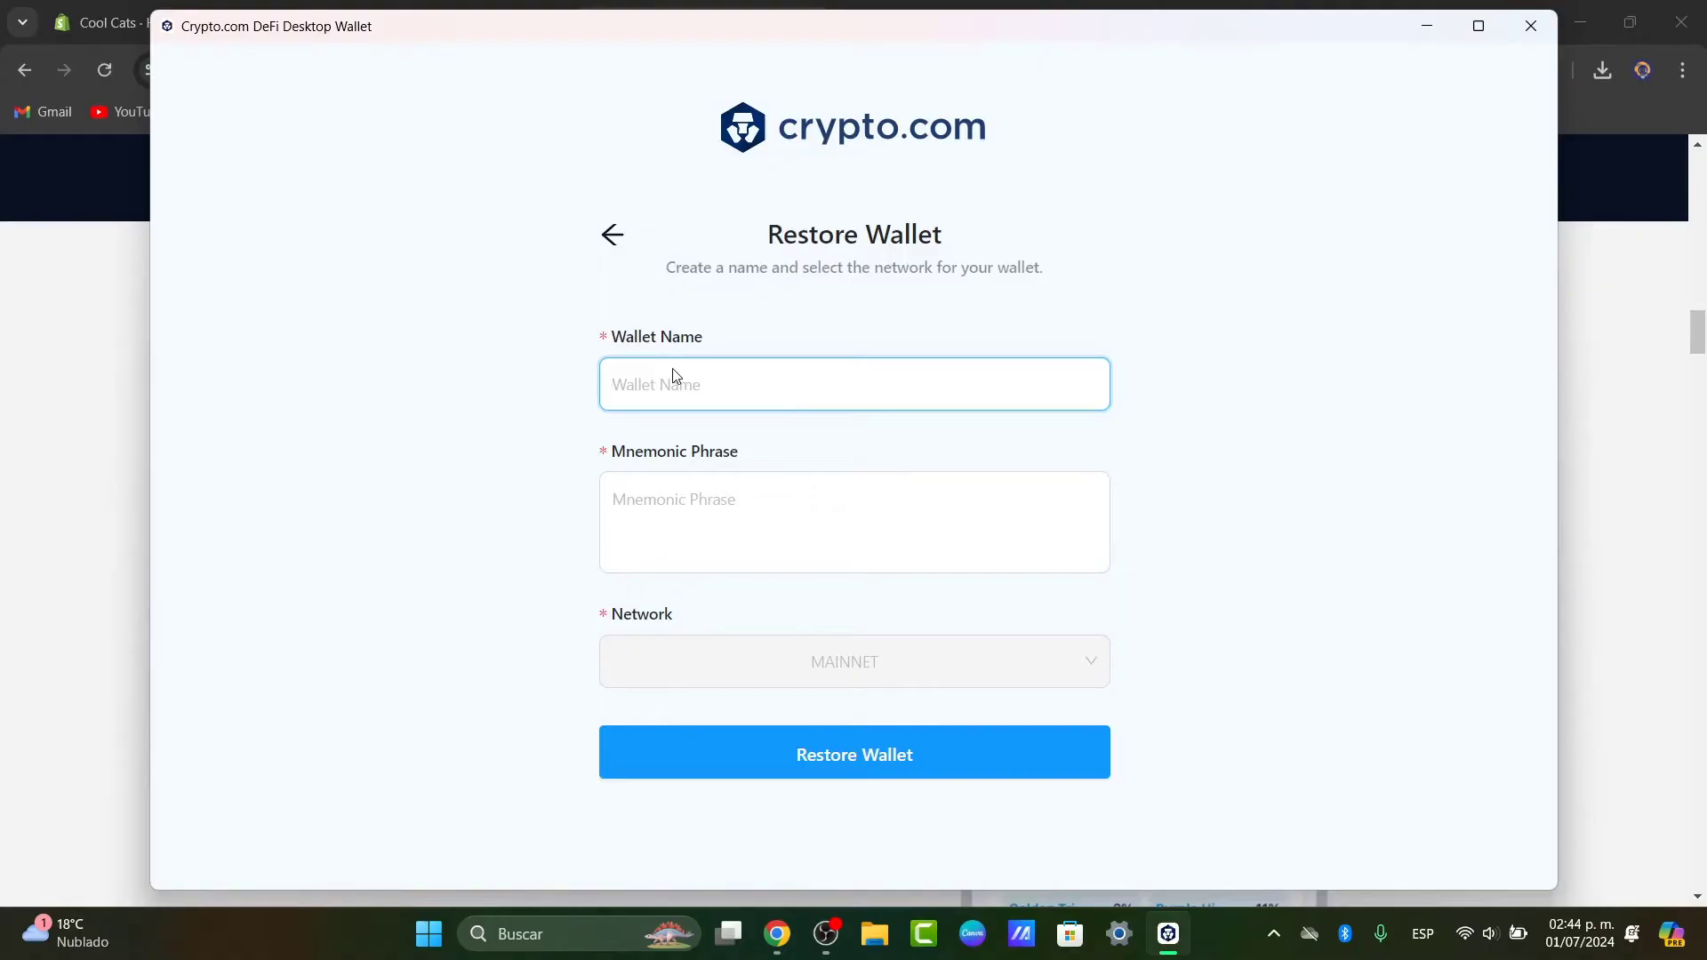
# - Focus the Mnemonic Phrase field, then go back to All Wallets listing Trust Wallet and DeFi
pyautogui.click(736, 501)
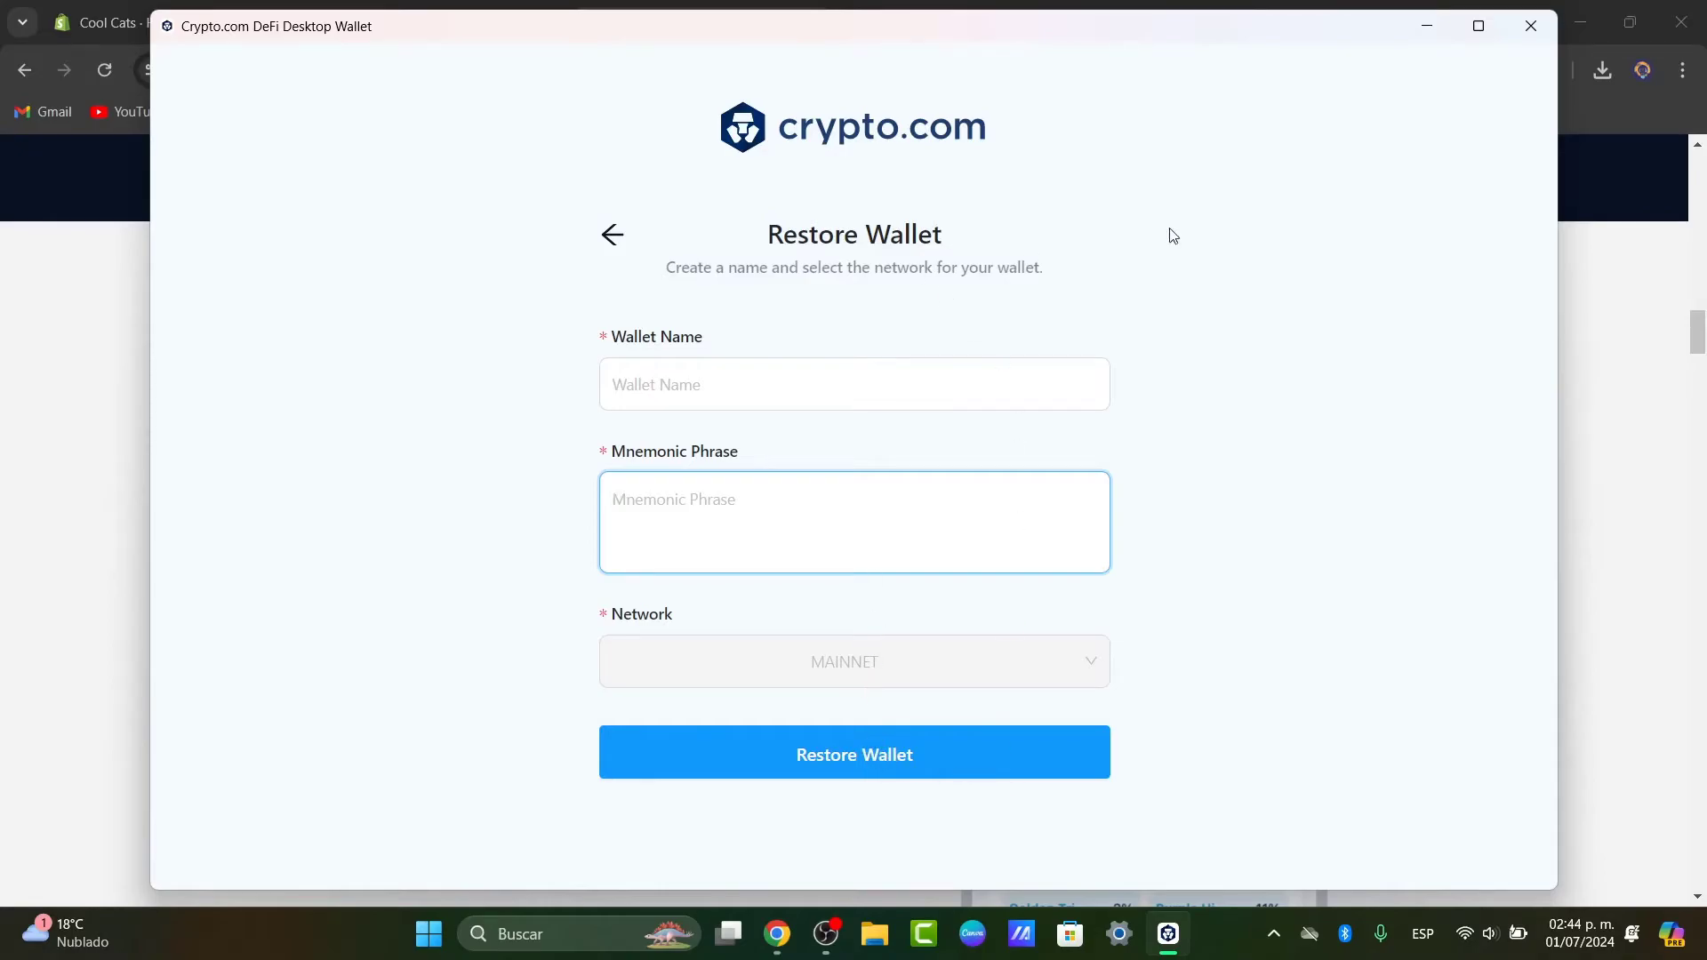
pyautogui.click(612, 235)
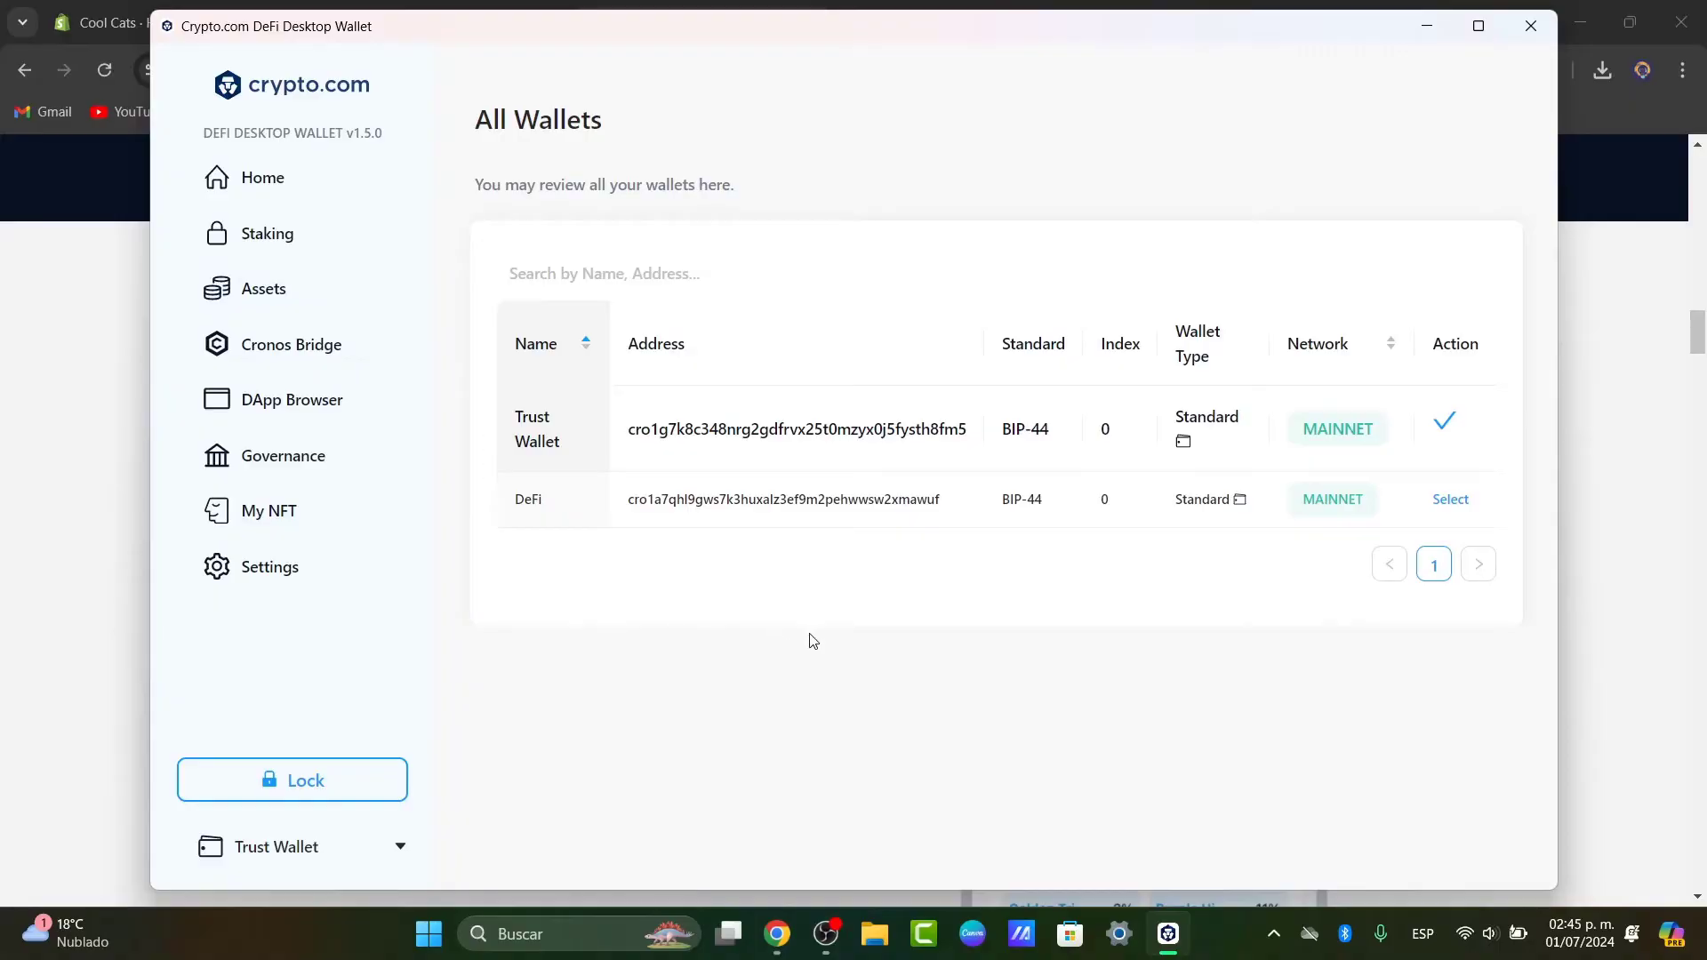
# - Maximize the wallet window and go to the Home dashboard listing ATOM, CRO and ETH
pyautogui.click(1480, 29)
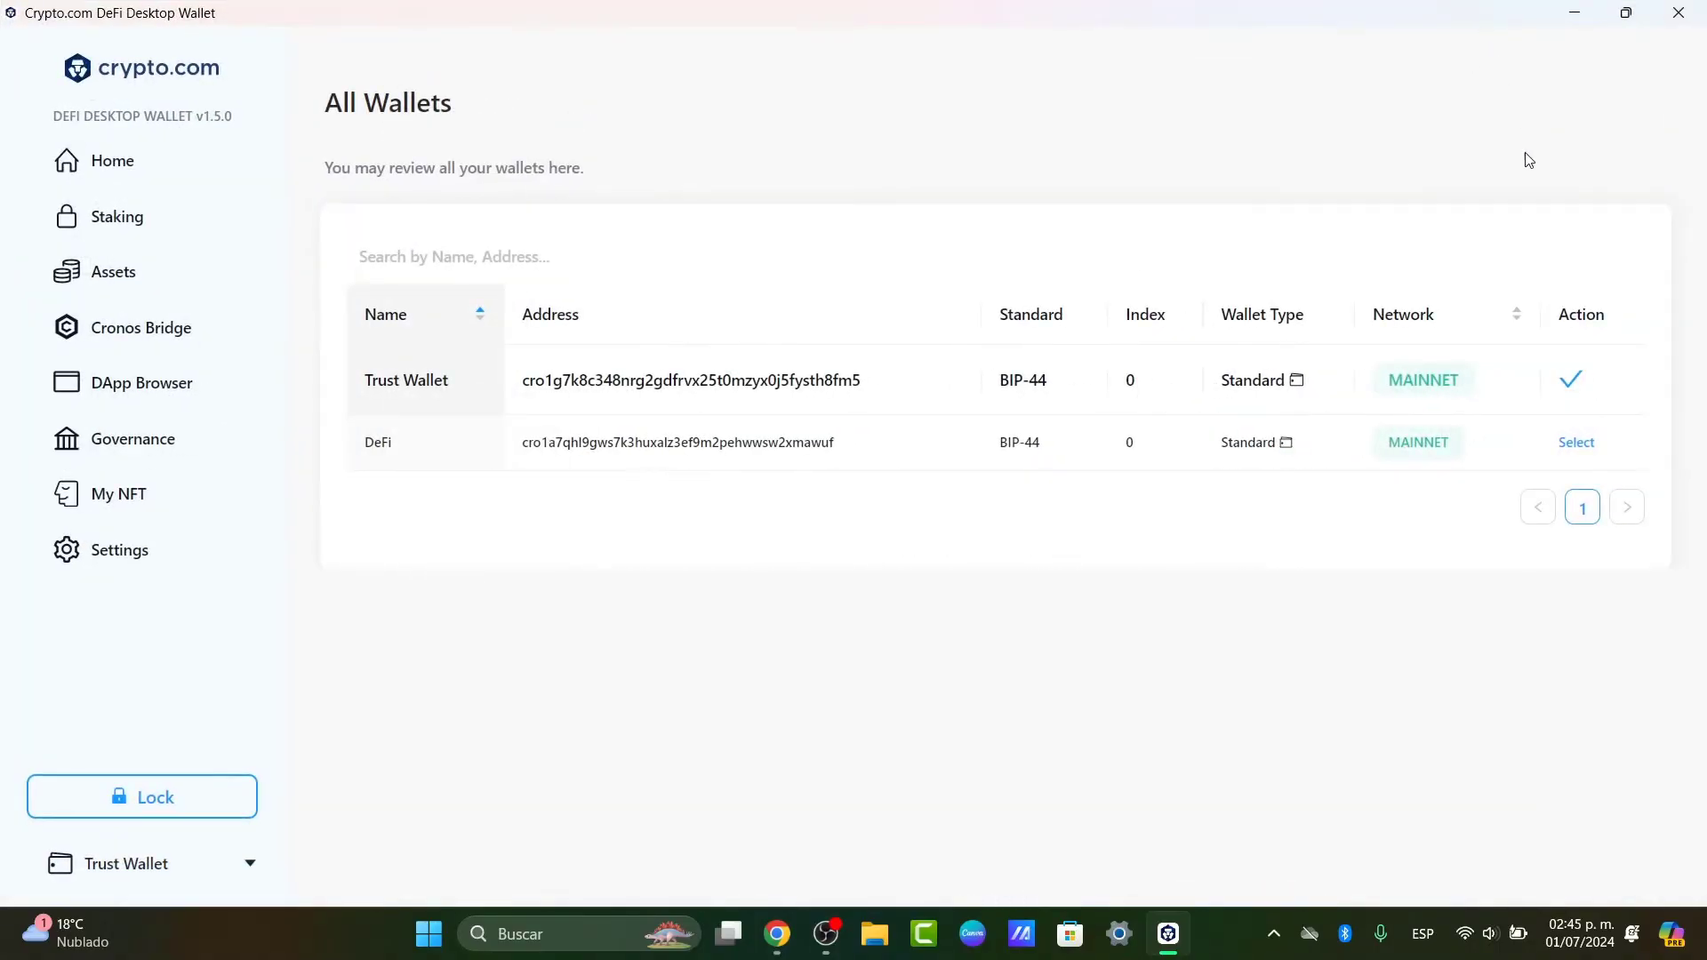
pyautogui.click(123, 159)
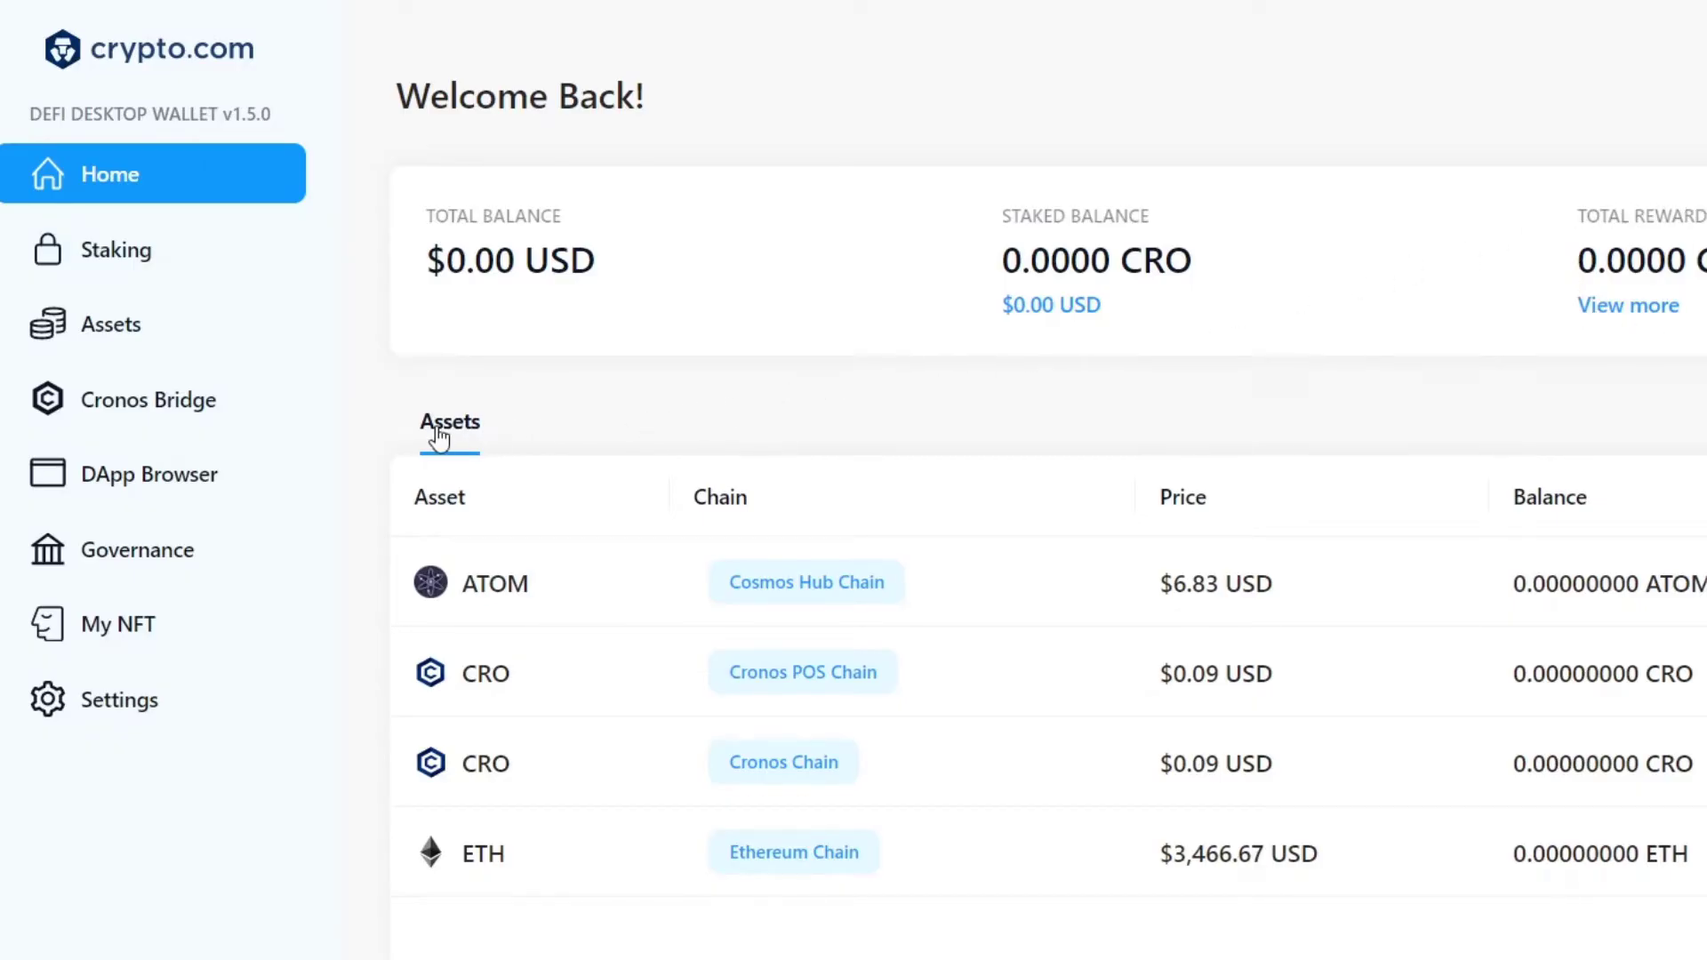
# - Scroll down the Home dashboard and clear an accidental text selection
pyautogui.scroll(-3, 533, 480)
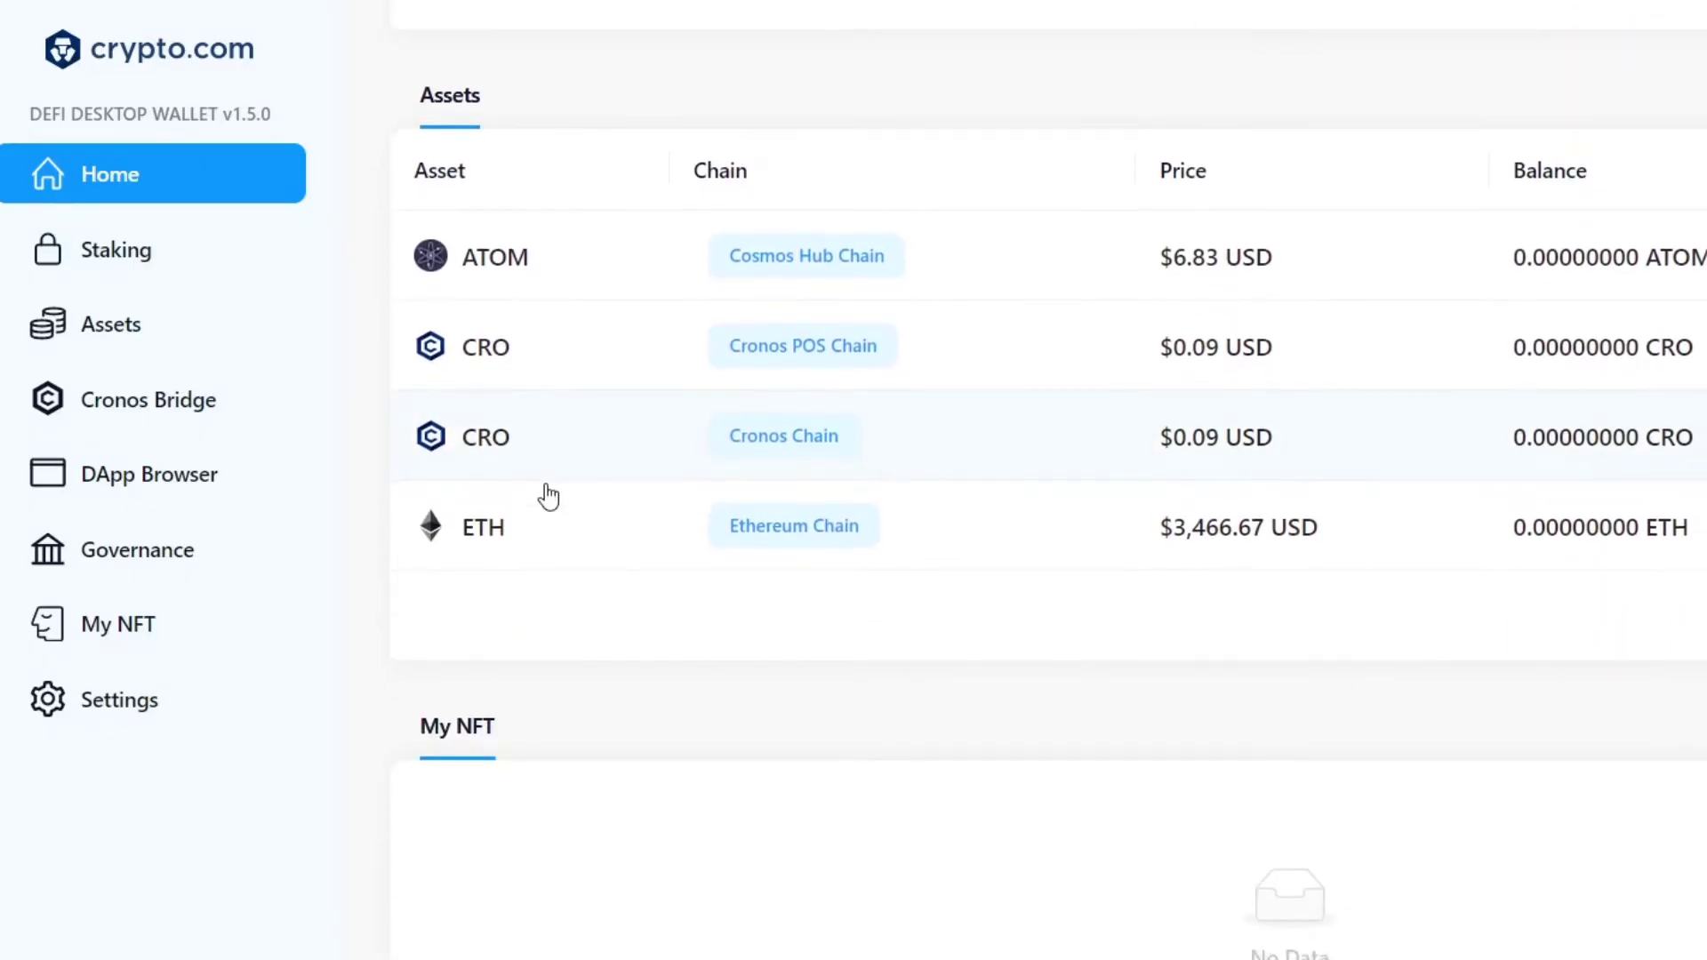
pyautogui.moveTo(439, 735); pyautogui.dragTo(533, 736)
pyautogui.click(576, 754)
# - View Staking's Delegate Funds and Delegation Management tabs, then Assets, ending on Cronos Bridge
pyautogui.click(175, 254)
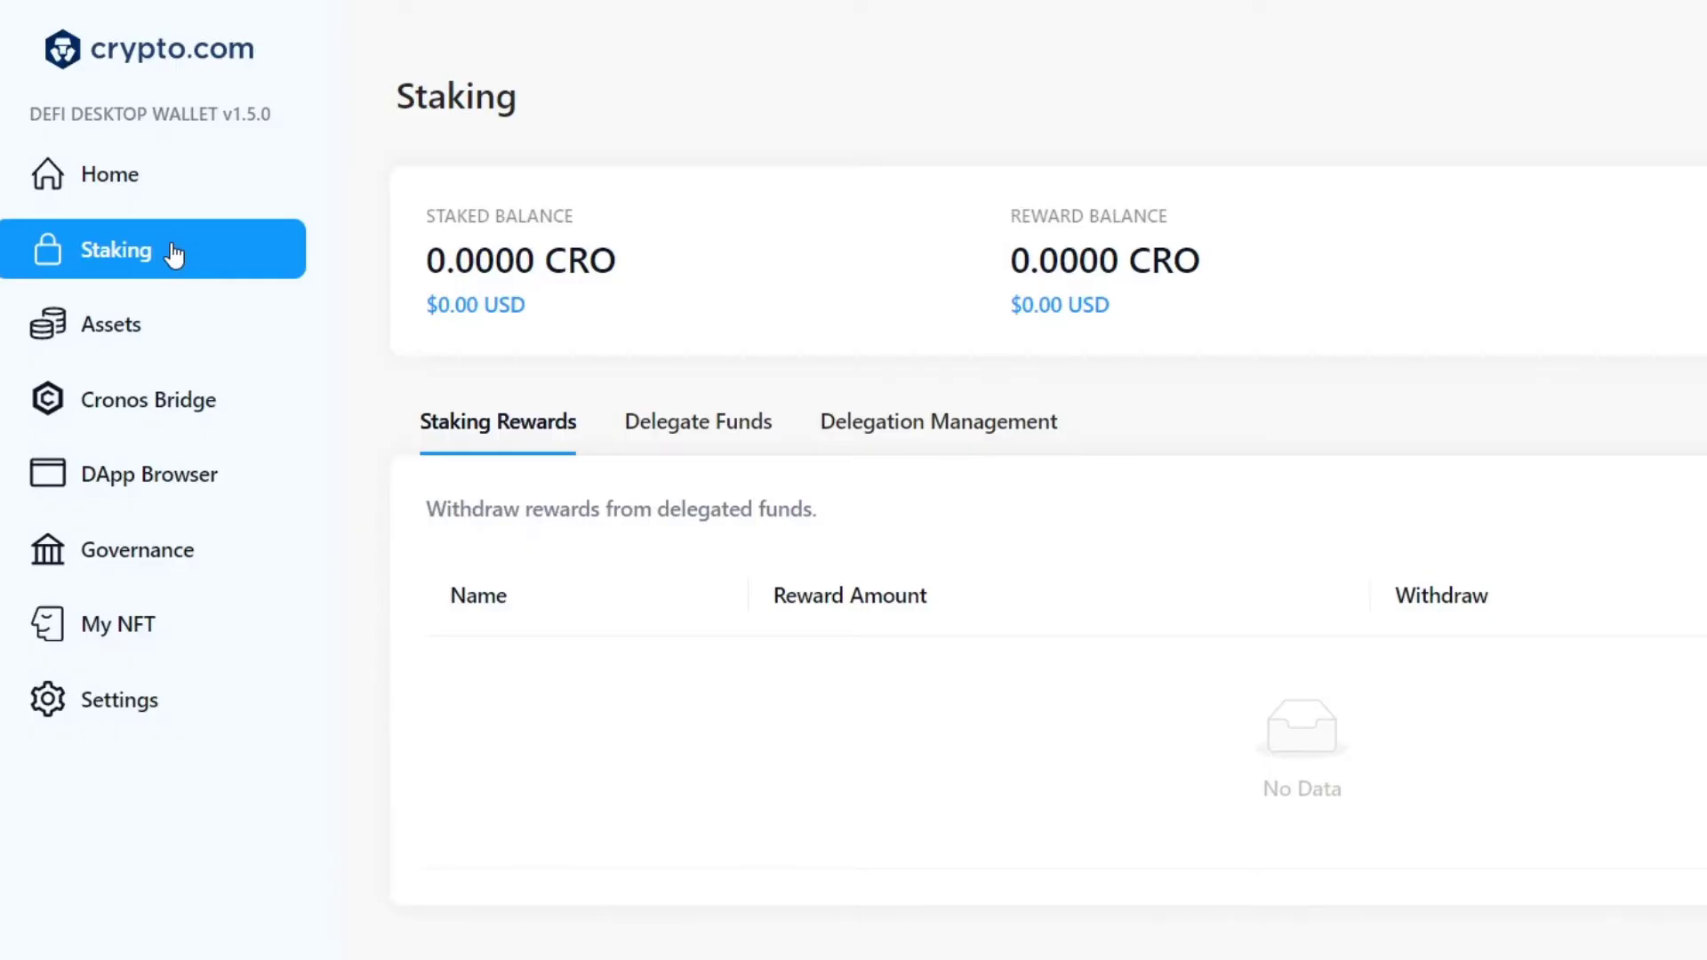
pyautogui.click(690, 423)
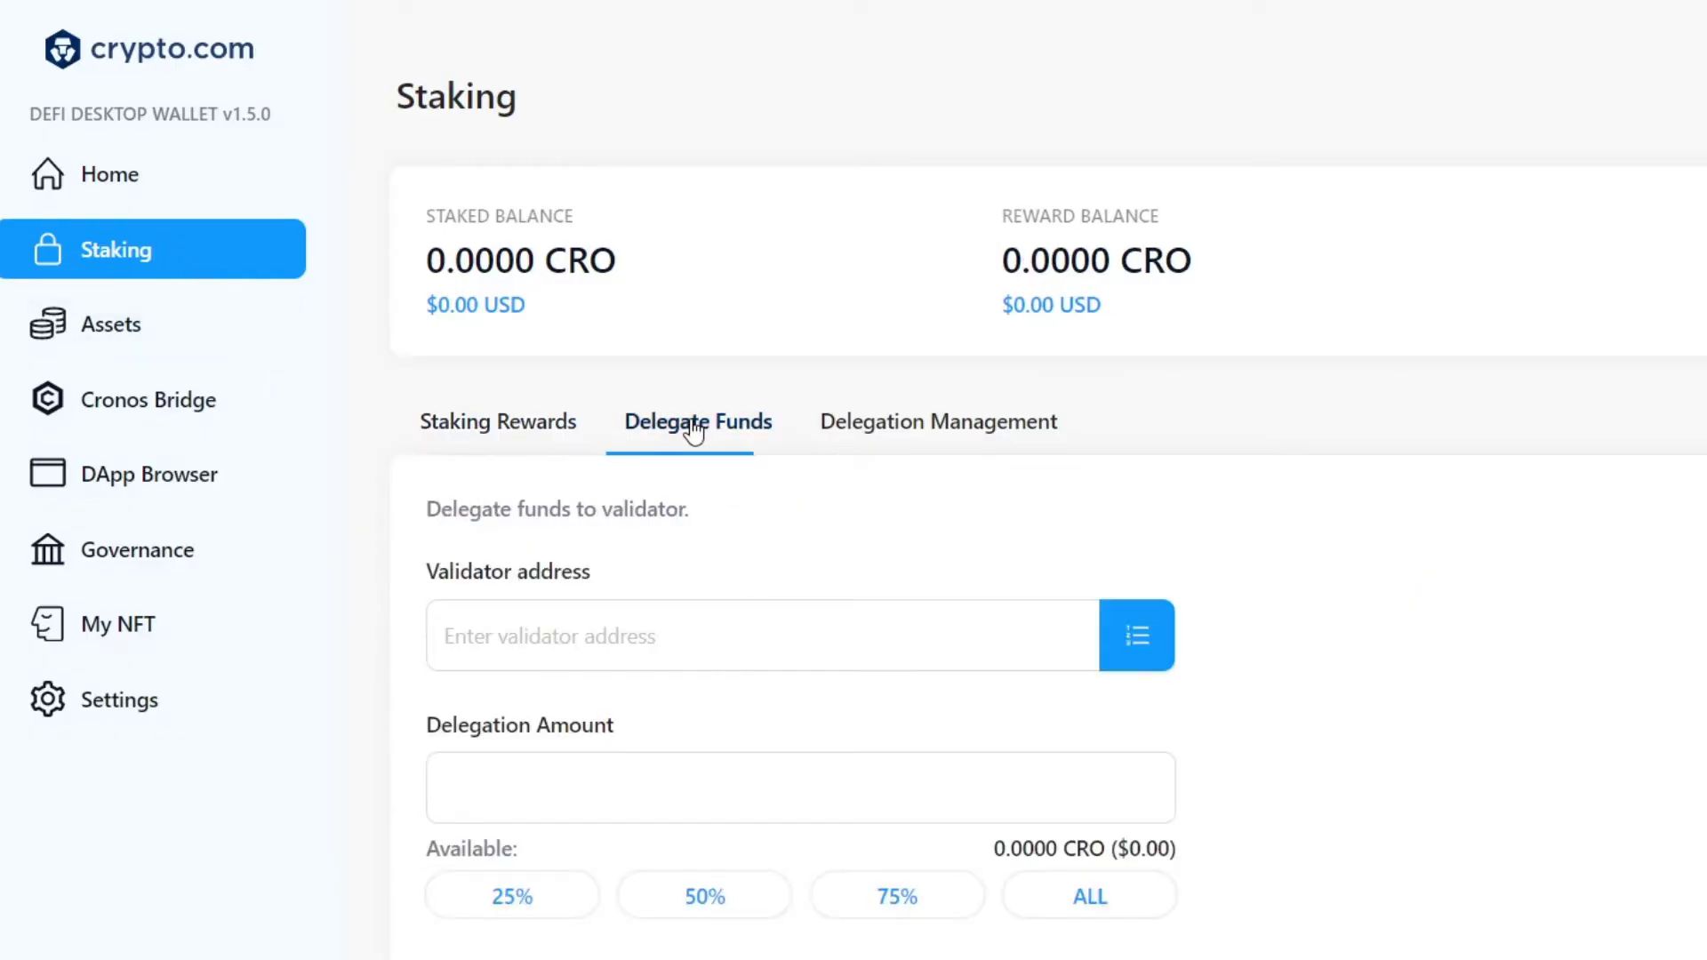
pyautogui.click(940, 445)
pyautogui.click(164, 334)
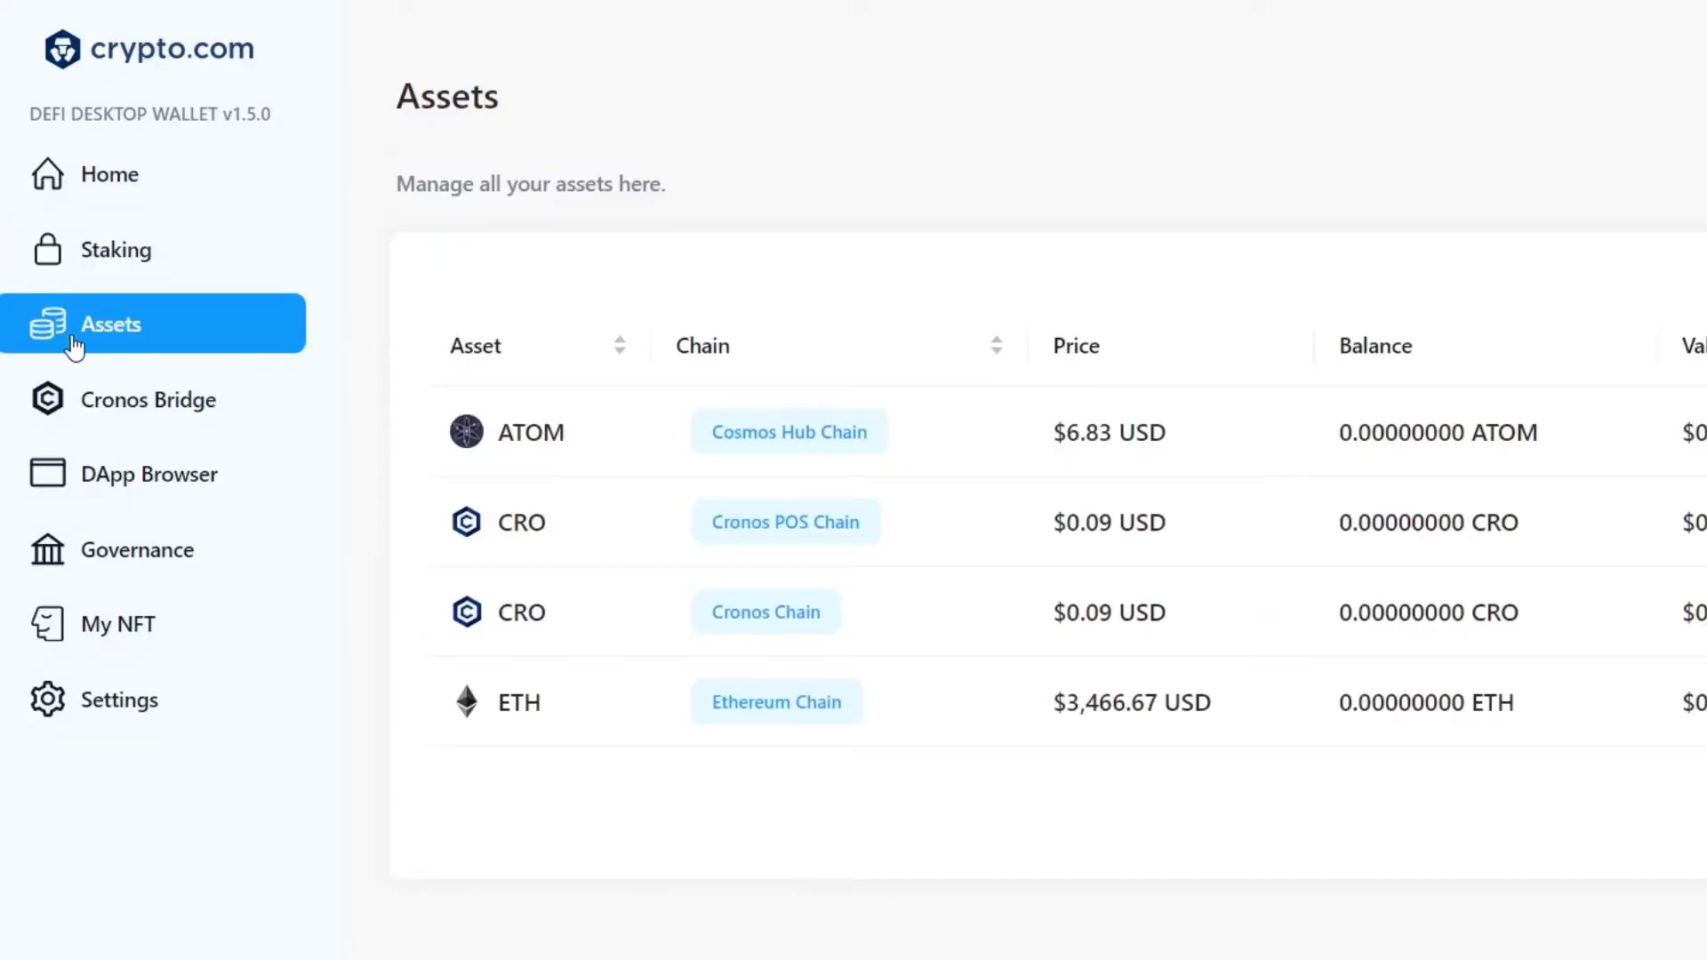
pyautogui.click(107, 409)
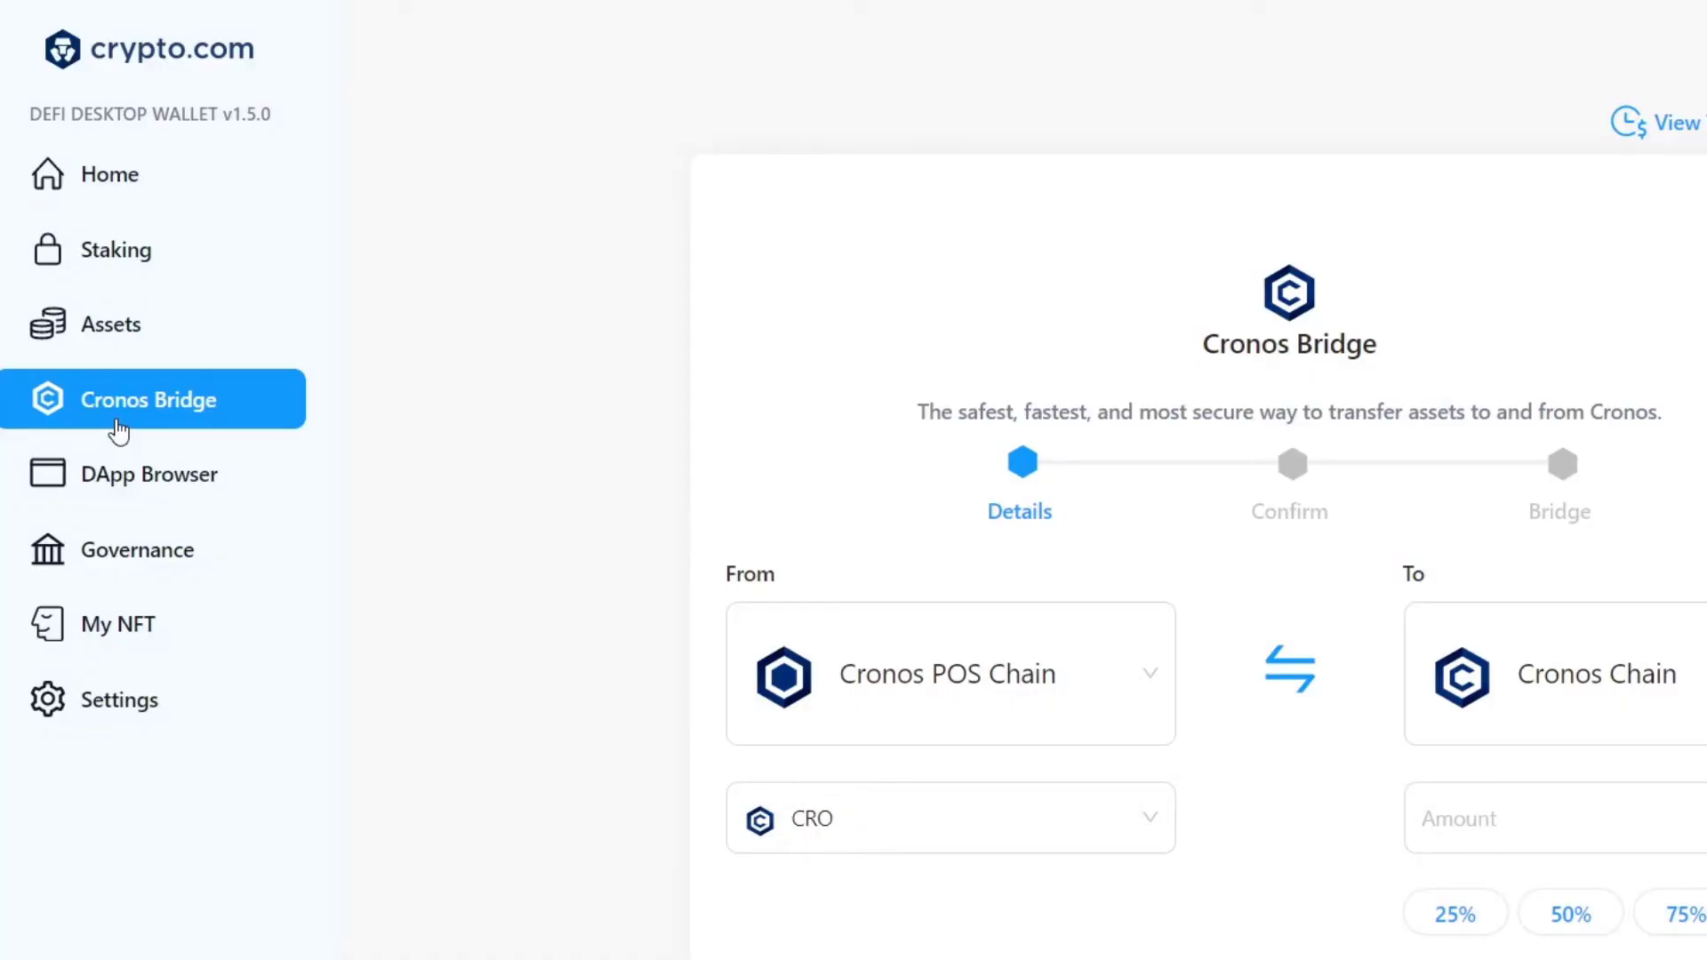
# - Set the bridge from Cosmos Hub Chain to Cronos Chain with ATOM, then go to DApp Browser
pyautogui.click(1031, 679)
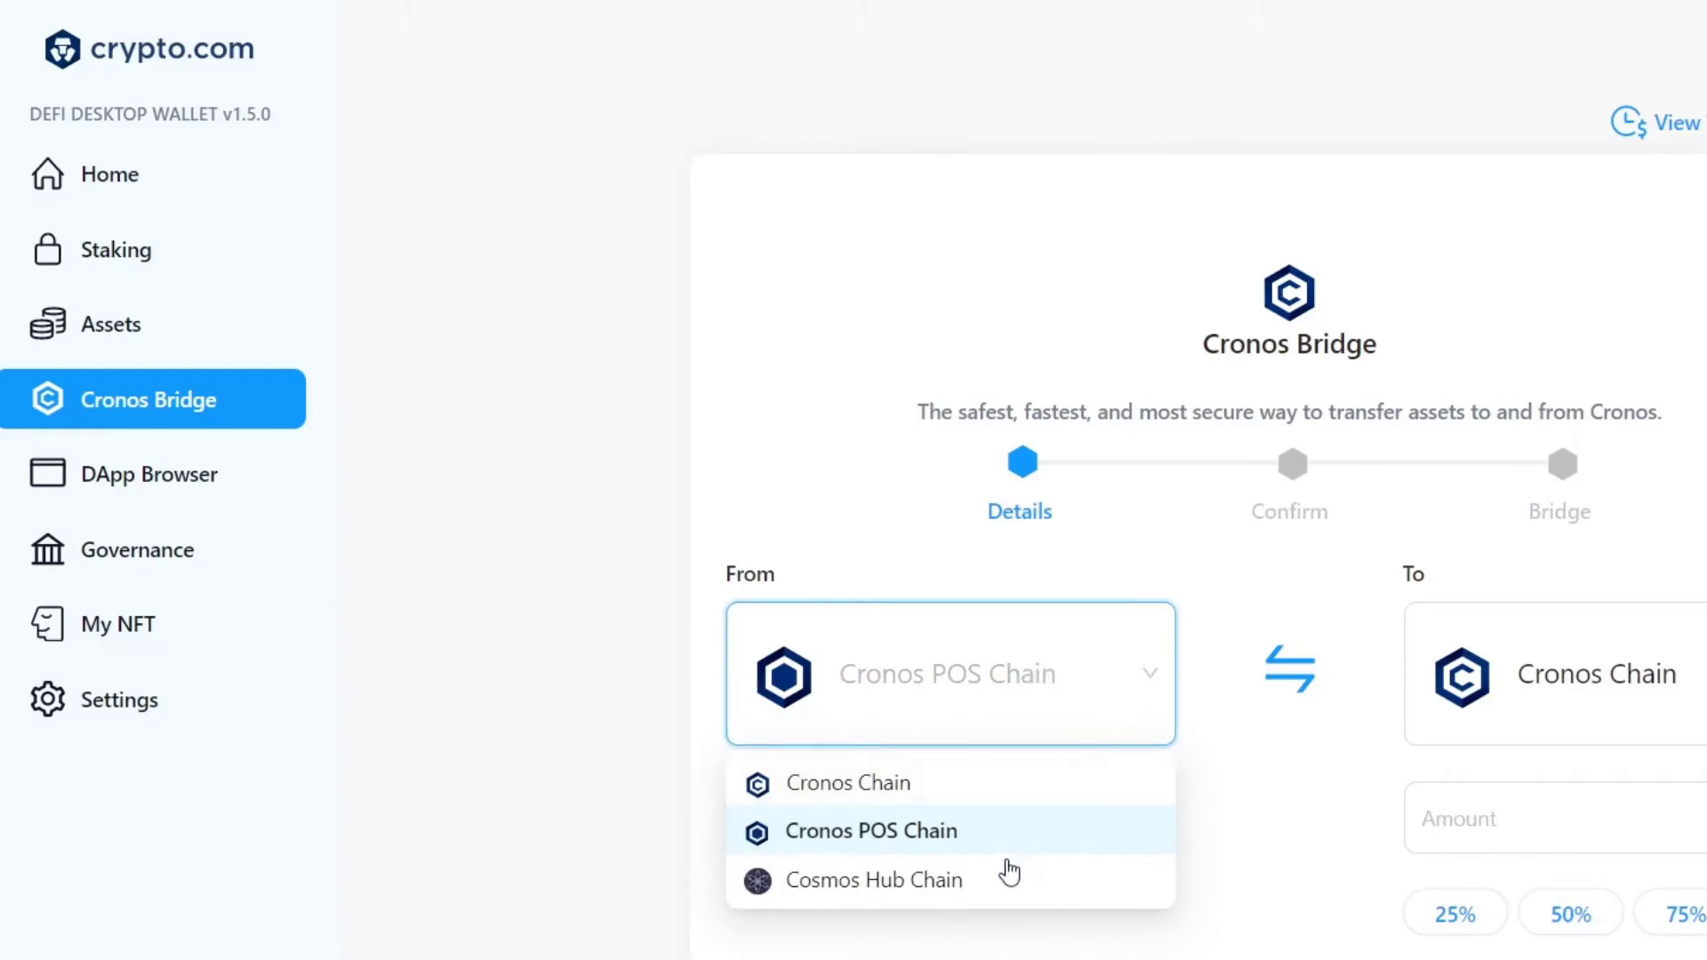
pyautogui.click(985, 887)
pyautogui.click(1674, 689)
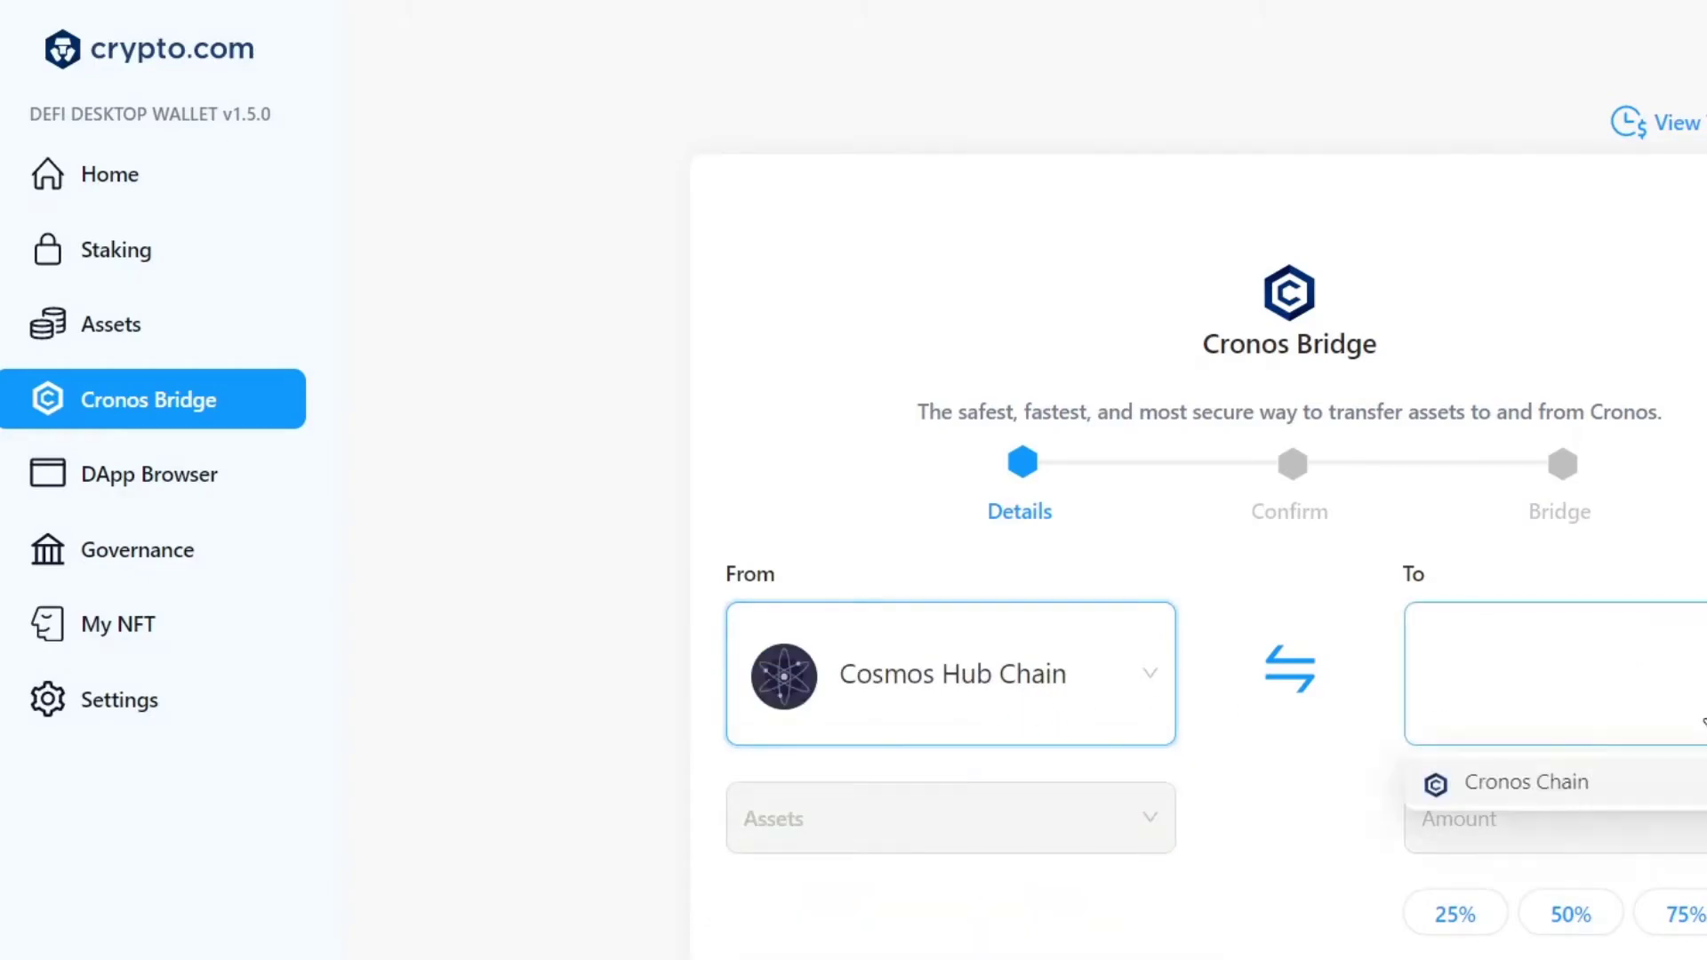
pyautogui.click(1605, 784)
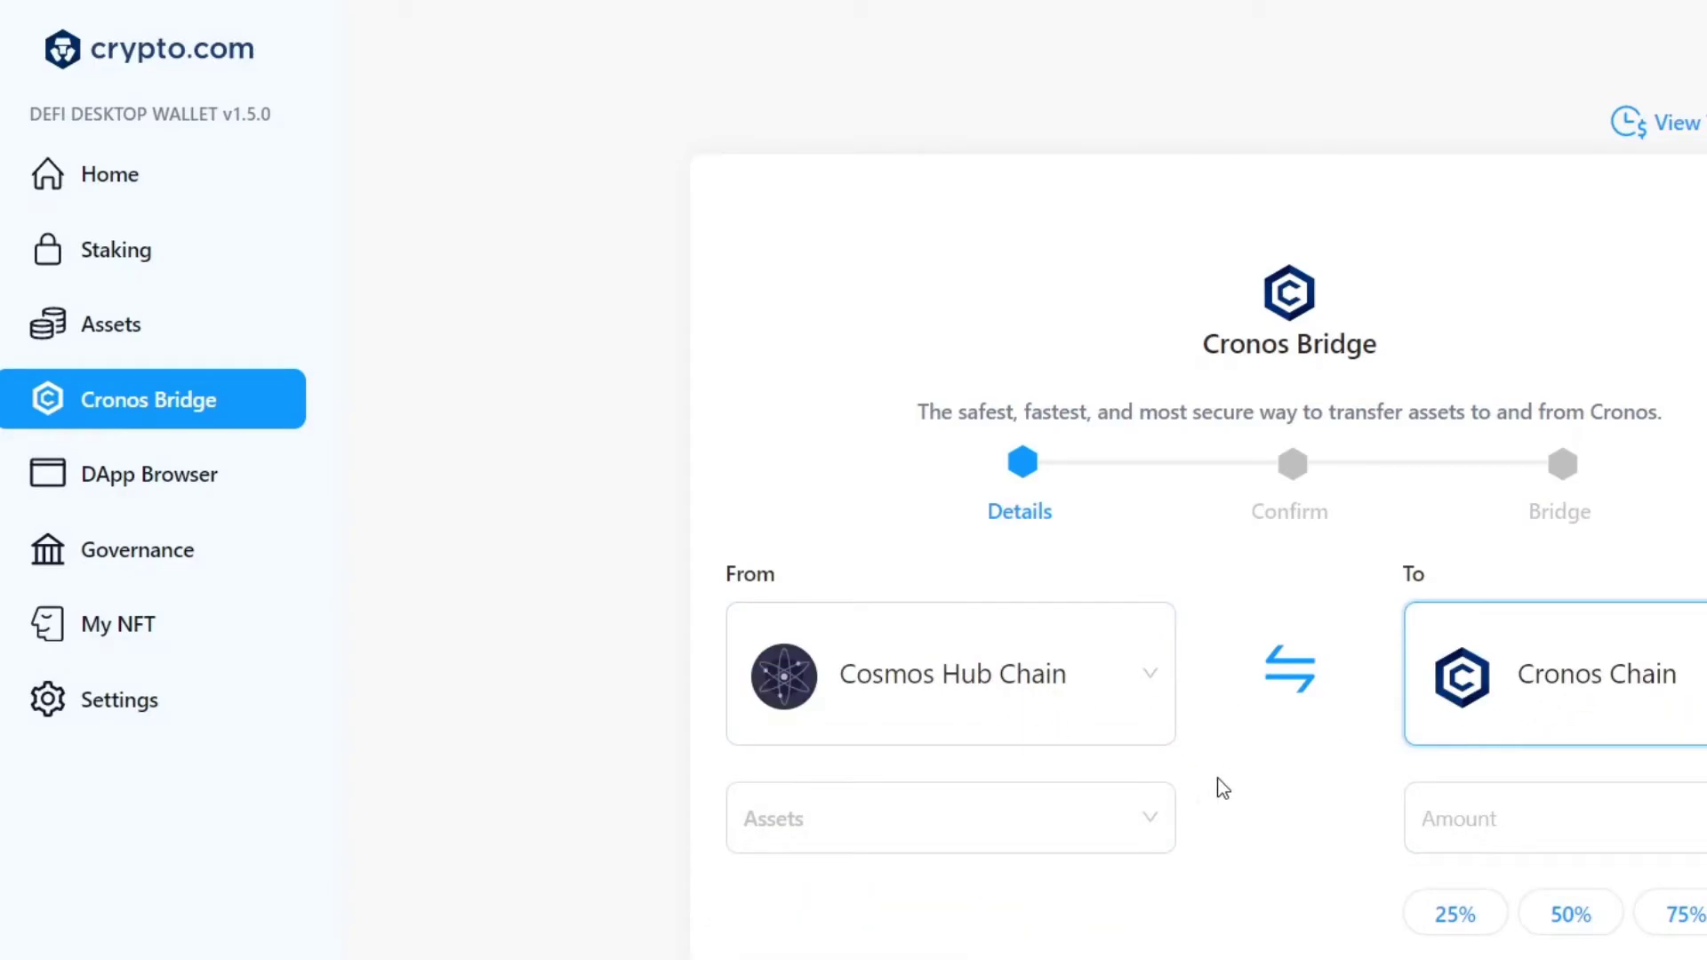
pyautogui.click(1117, 811)
pyautogui.click(979, 901)
pyautogui.click(1517, 825)
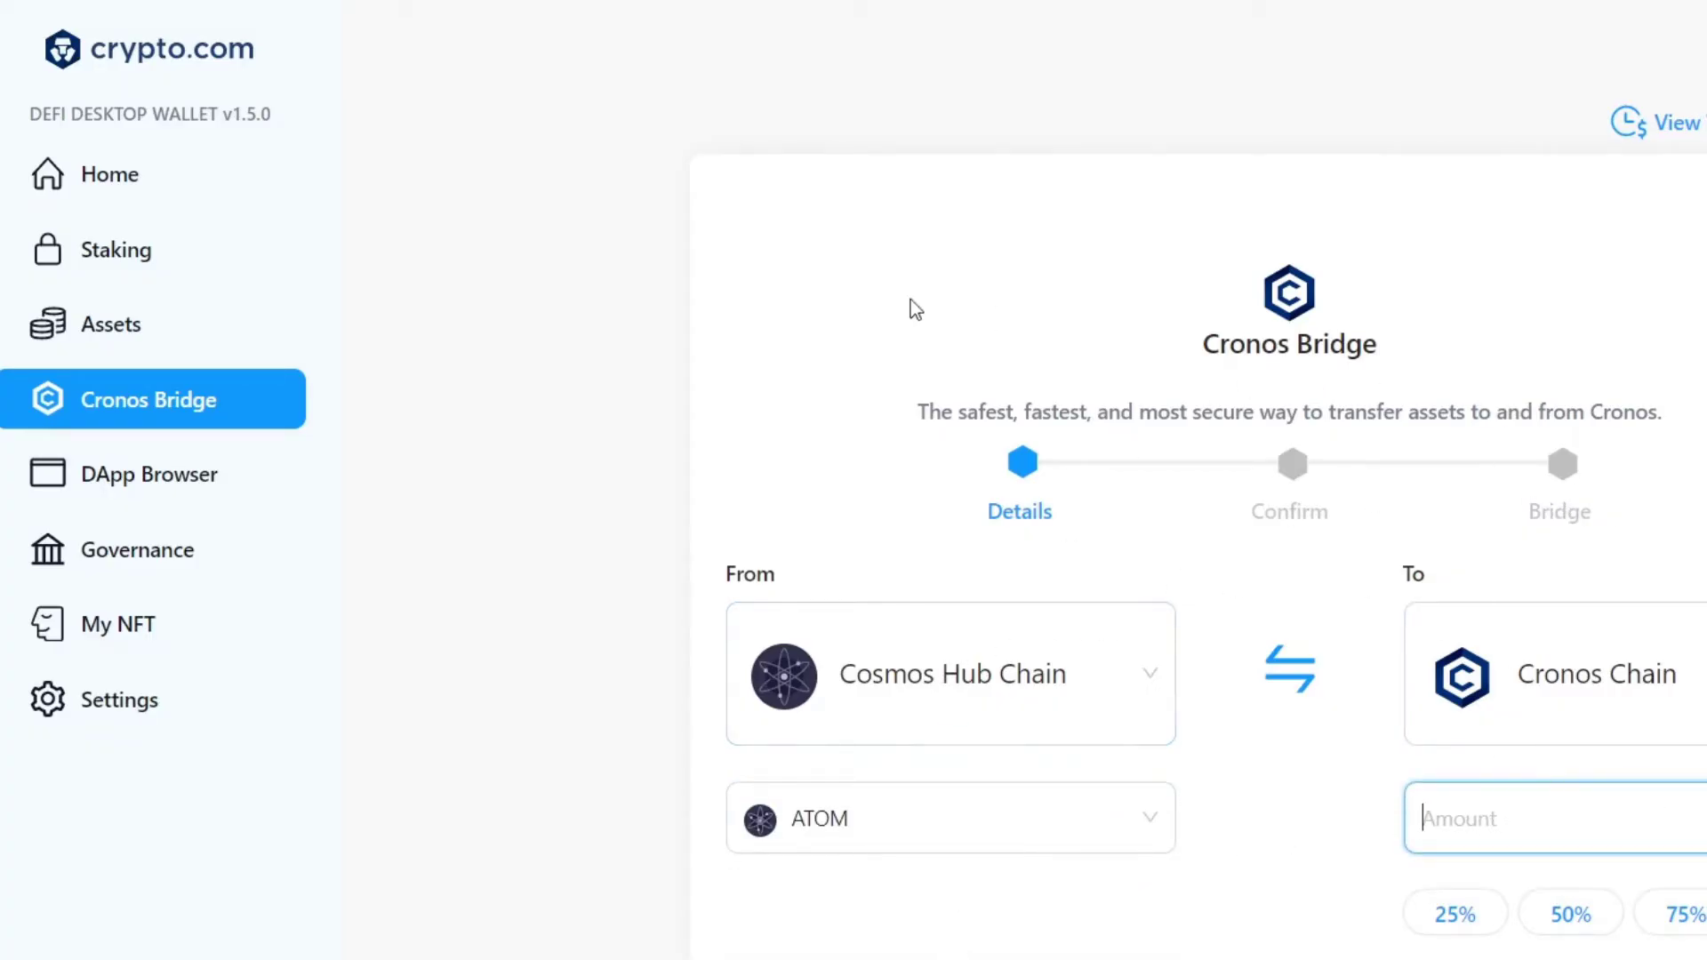
pyautogui.click(228, 477)
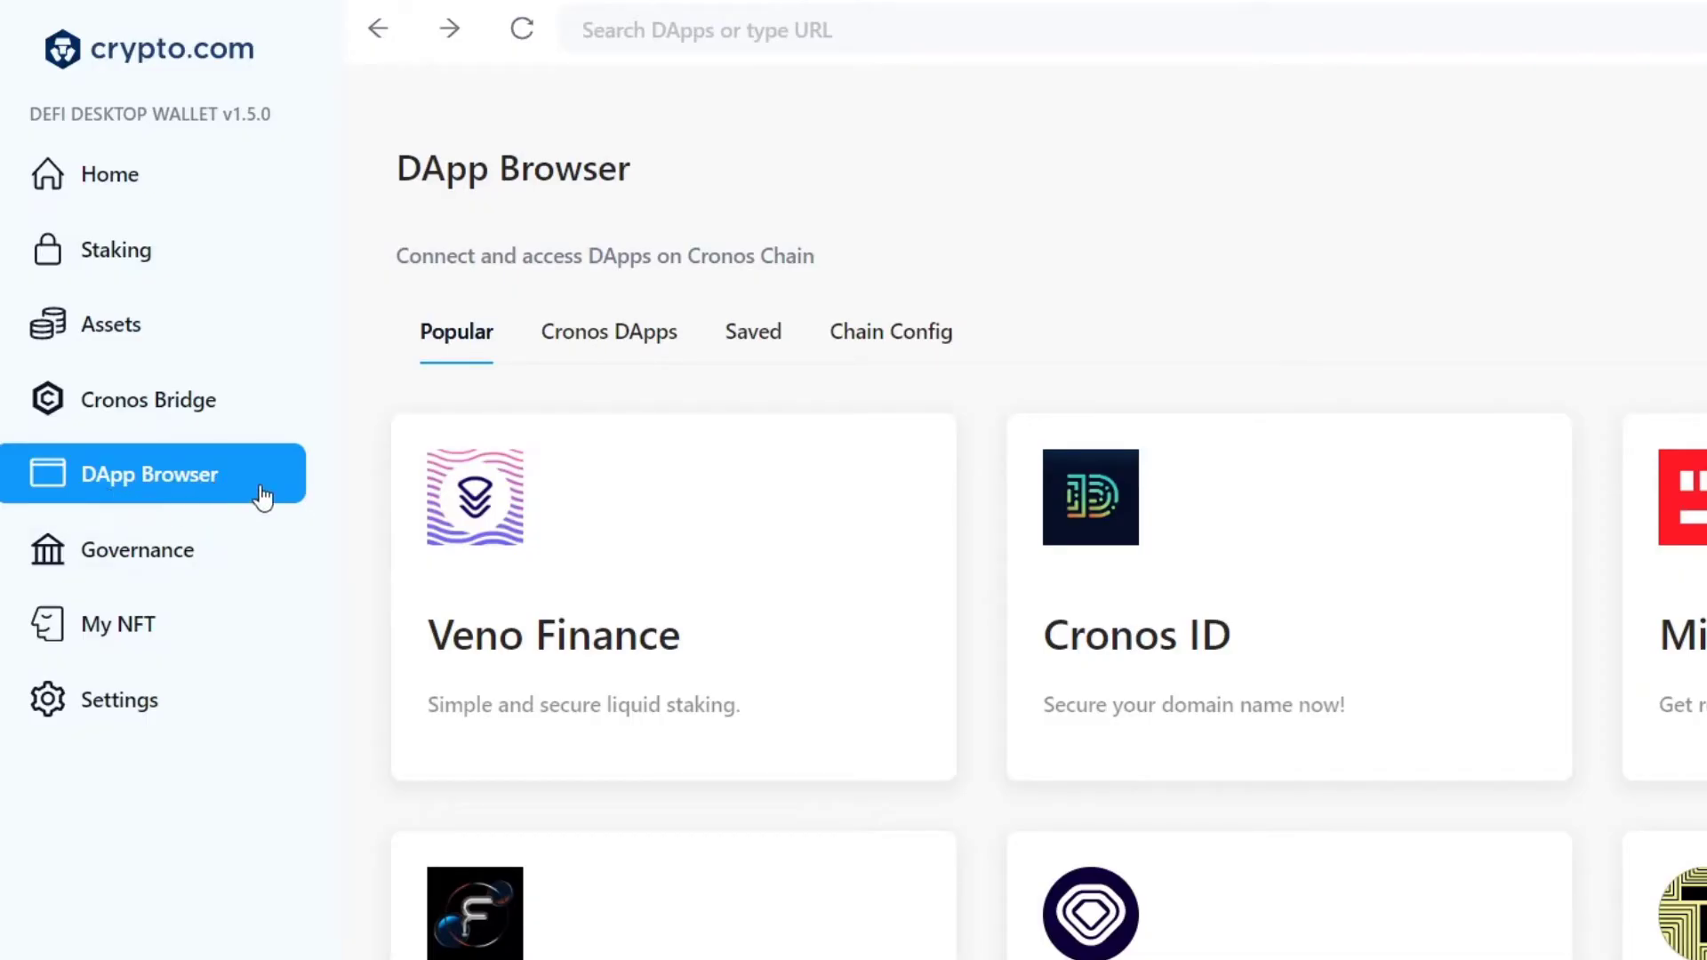
# - Look over the Cronos DApps, Saved DApps and chain configuration views, returning to Cronos DApps
pyautogui.scroll(-2, 799, 811)
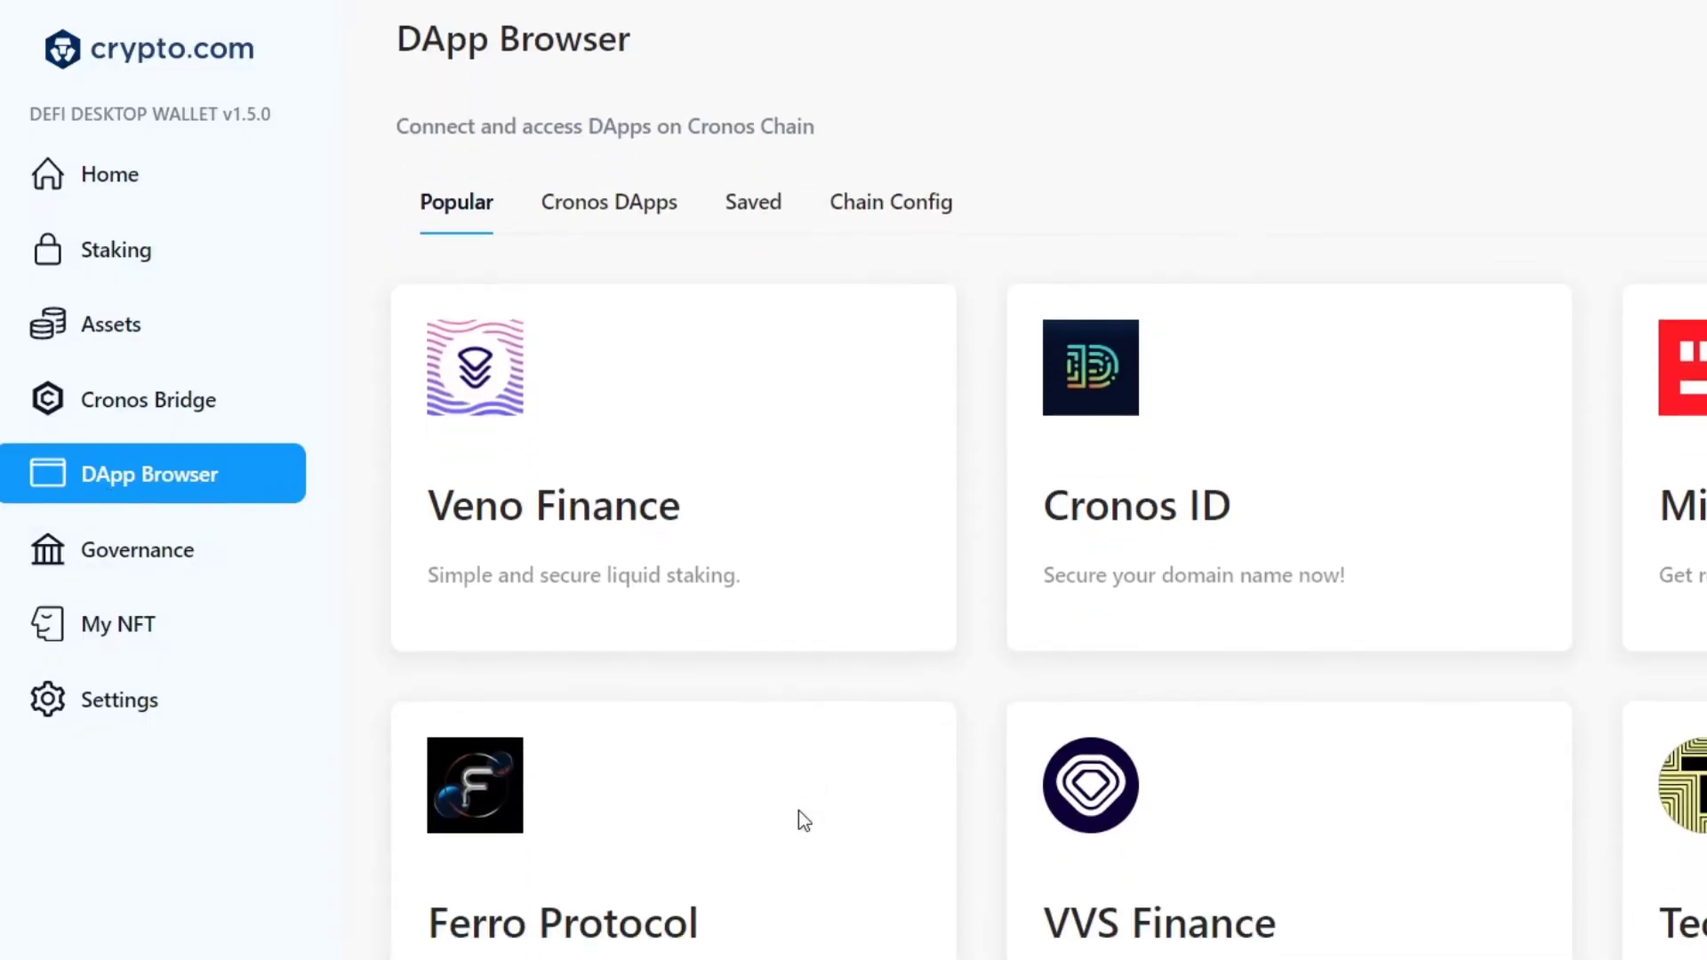
pyautogui.scroll(2, 798, 811)
pyautogui.click(587, 337)
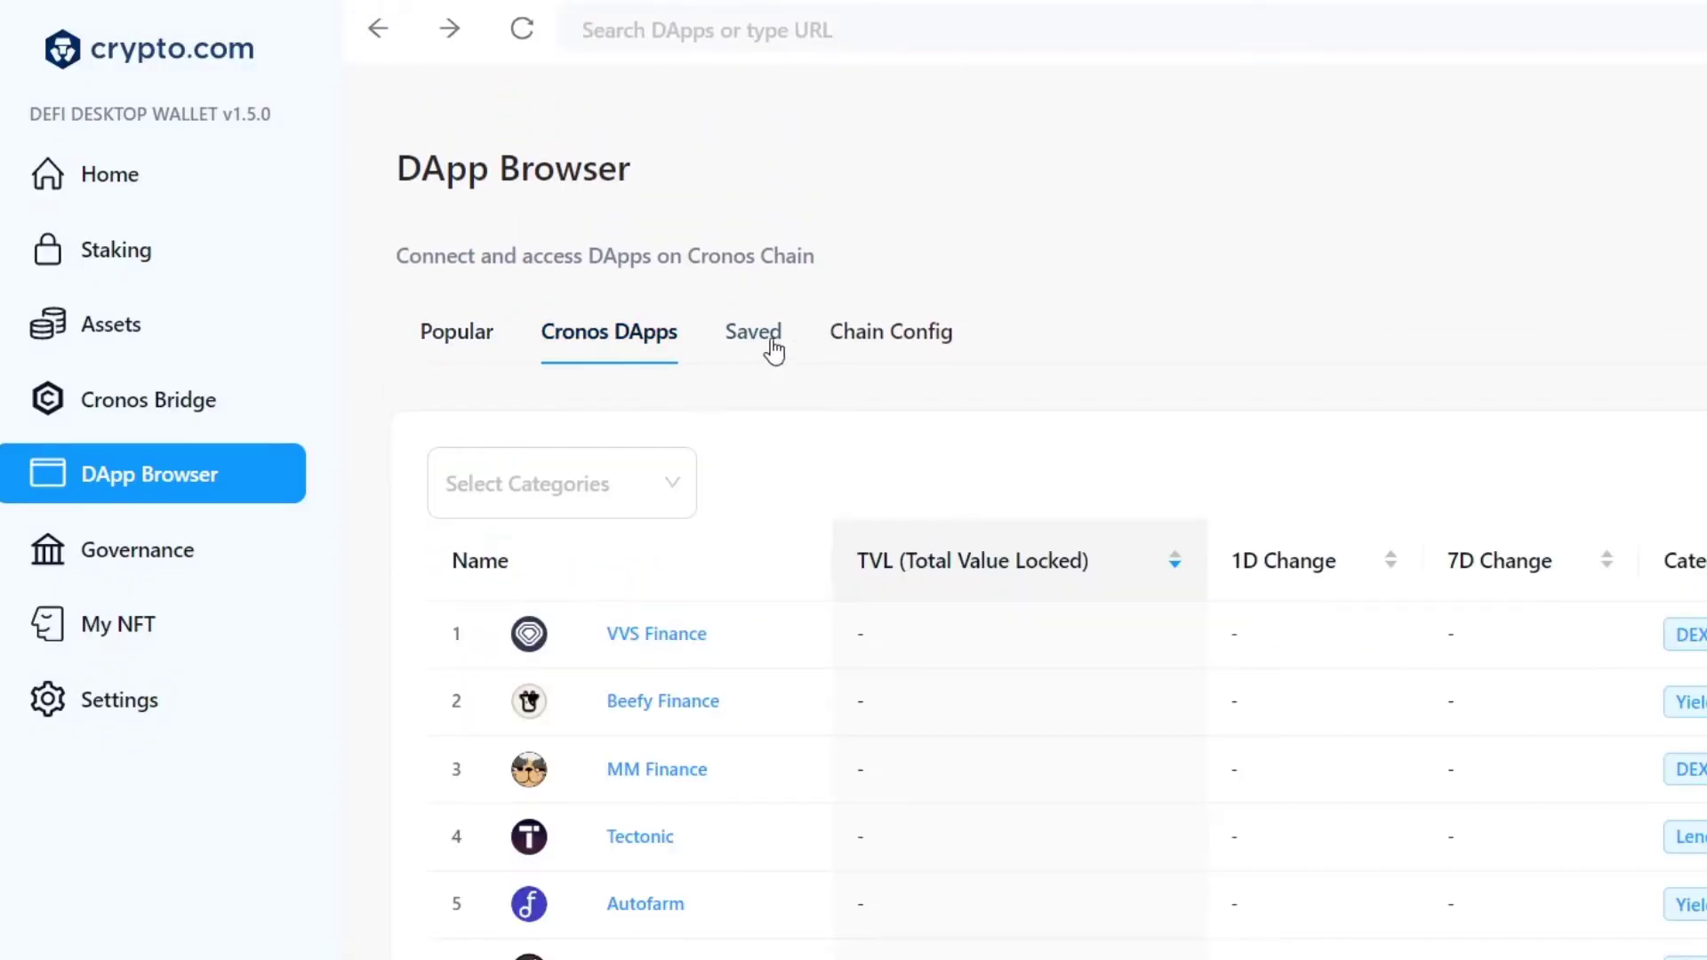
pyautogui.click(766, 356)
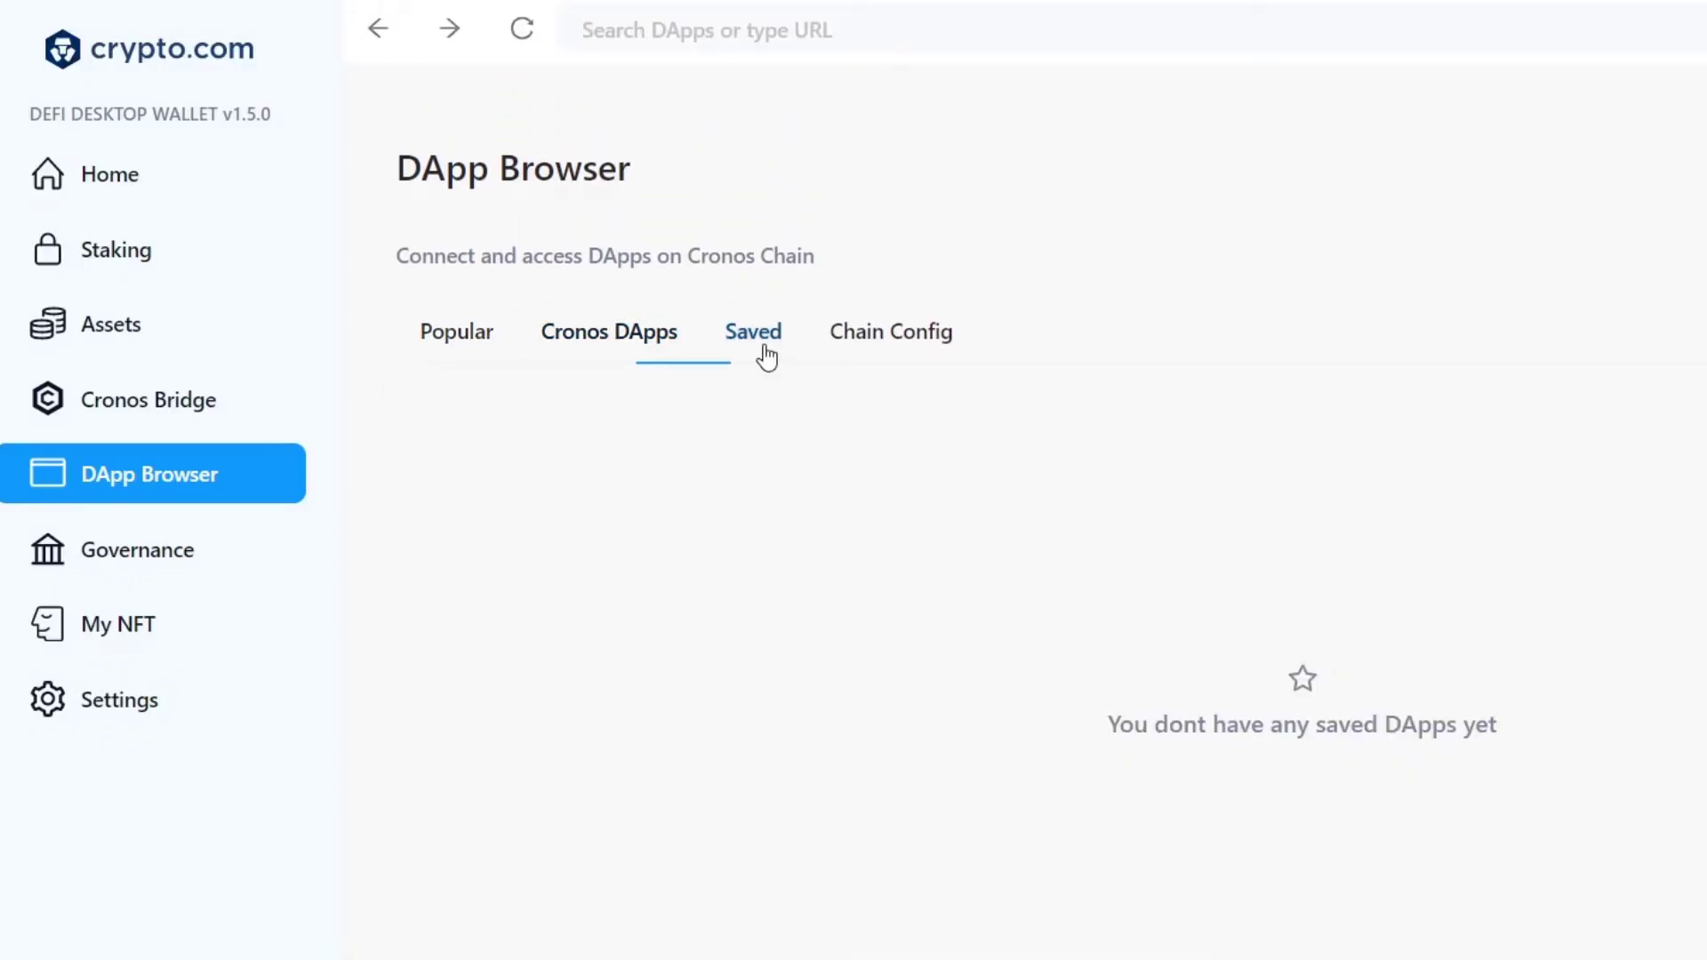
pyautogui.click(872, 355)
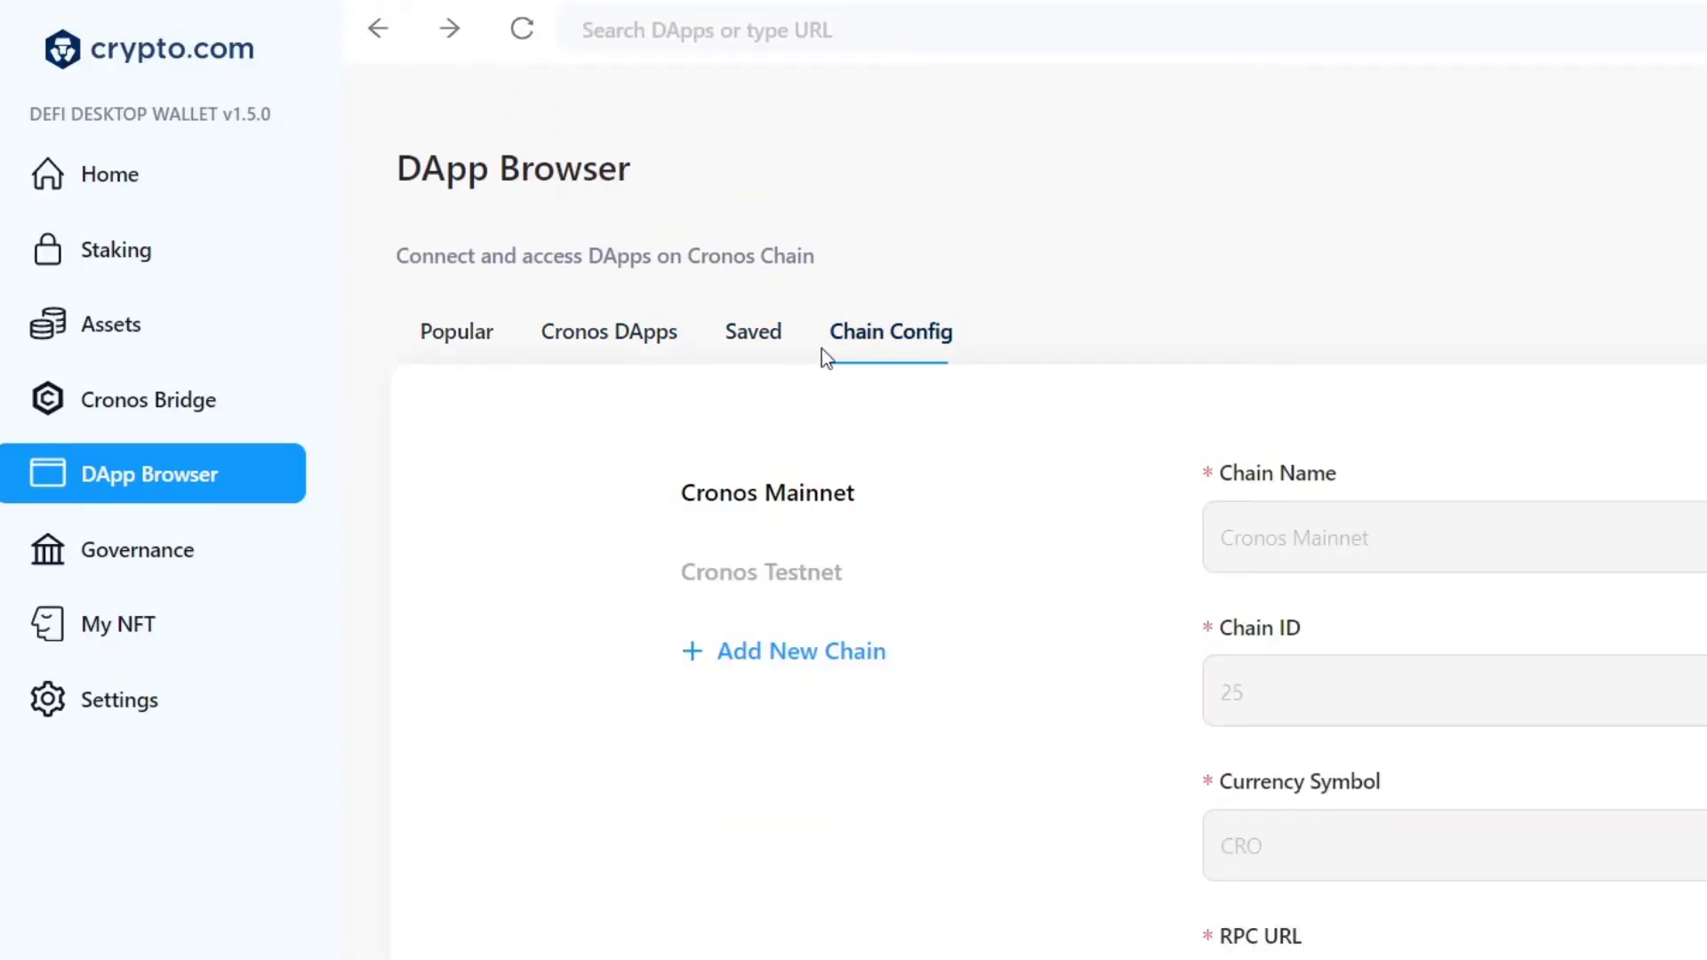
pyautogui.click(601, 345)
# - Filter the Cronos DApps to the NFT (26) category and launch METF Finance
pyautogui.scroll(-10, 731, 898)
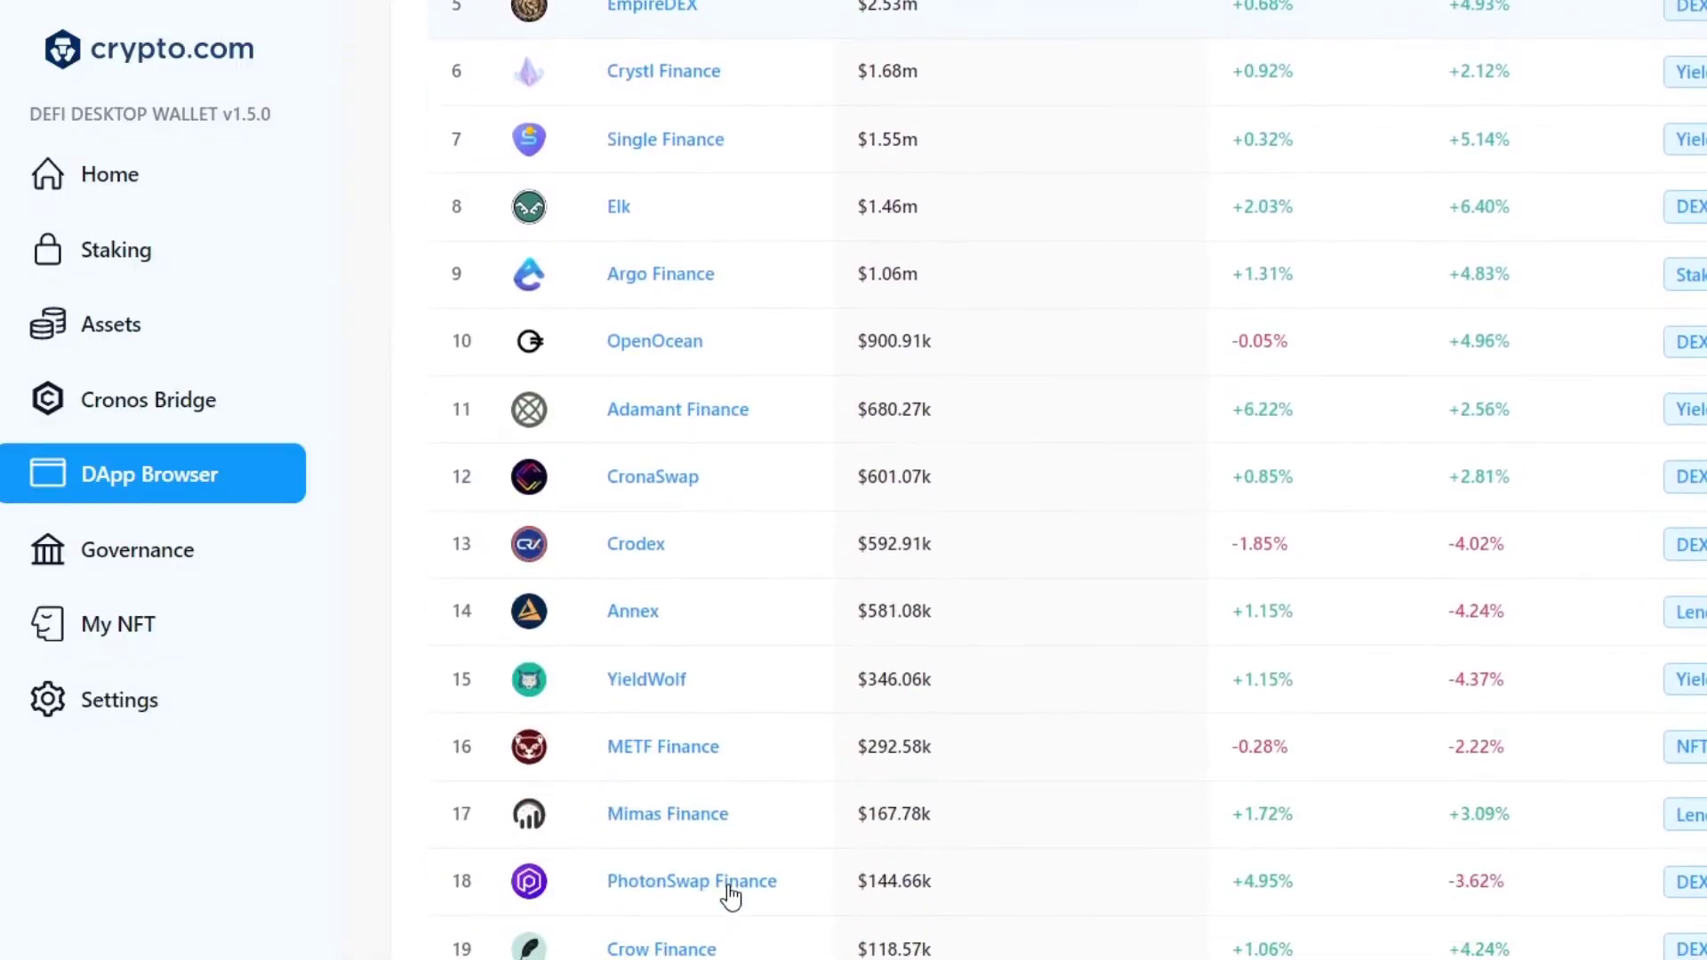
pyautogui.scroll(-8, 720, 845)
pyautogui.scroll(-2, 719, 818)
pyautogui.scroll(20, 716, 816)
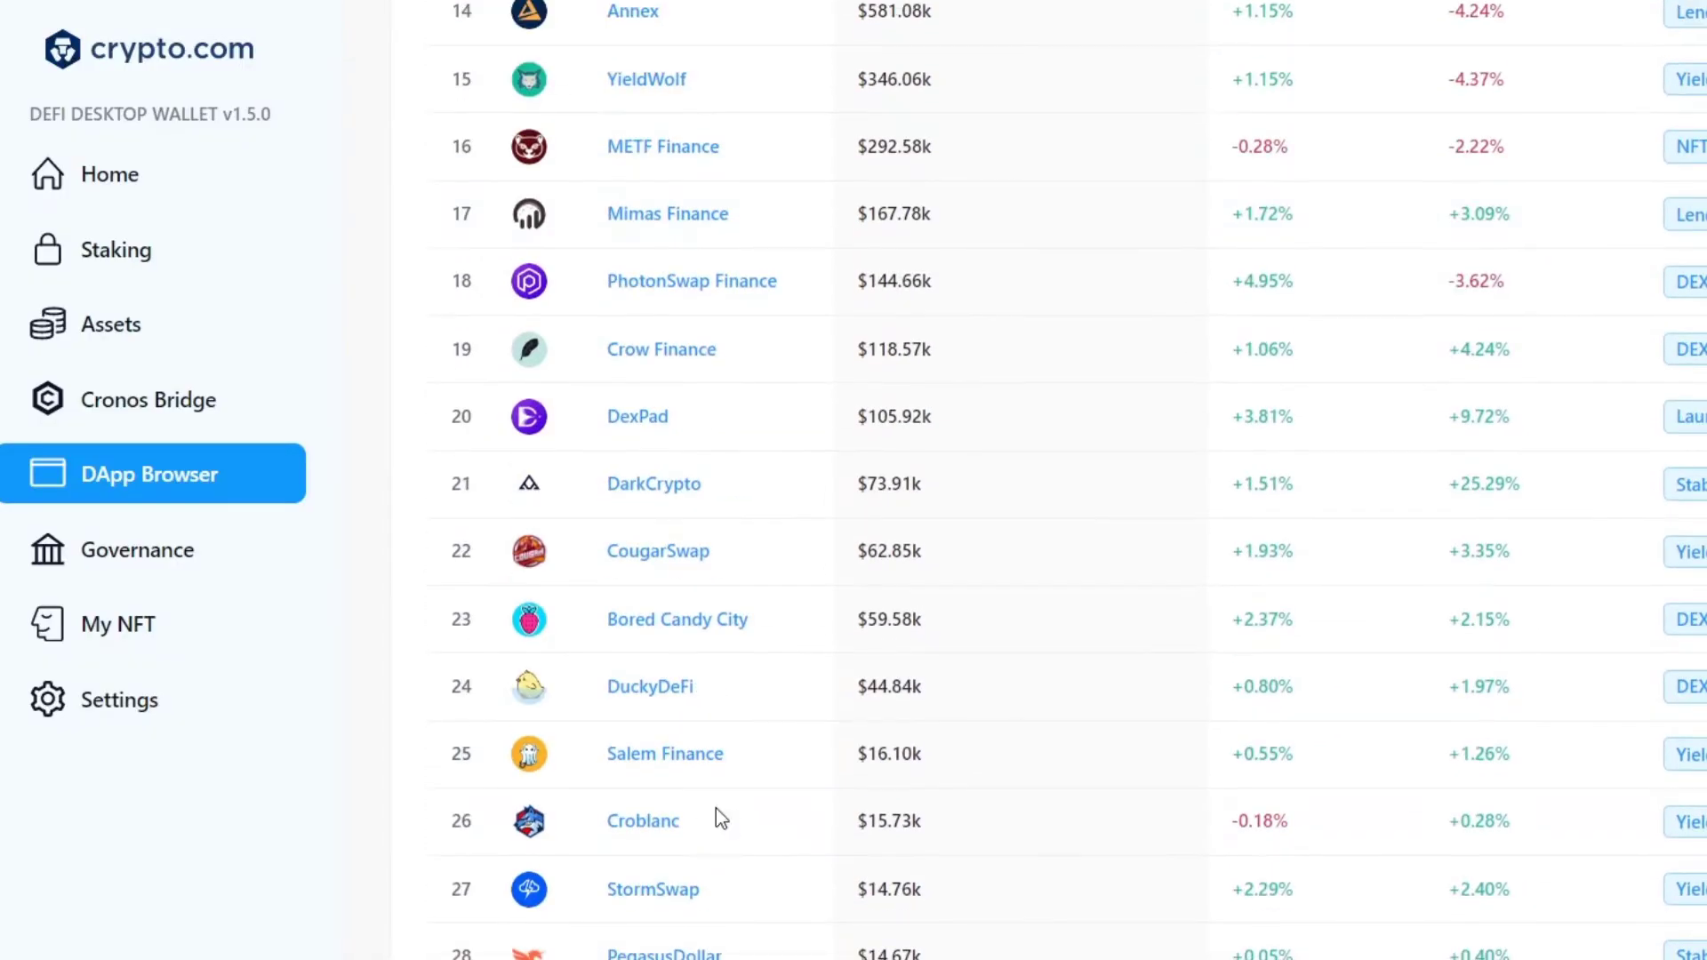
pyautogui.click(599, 490)
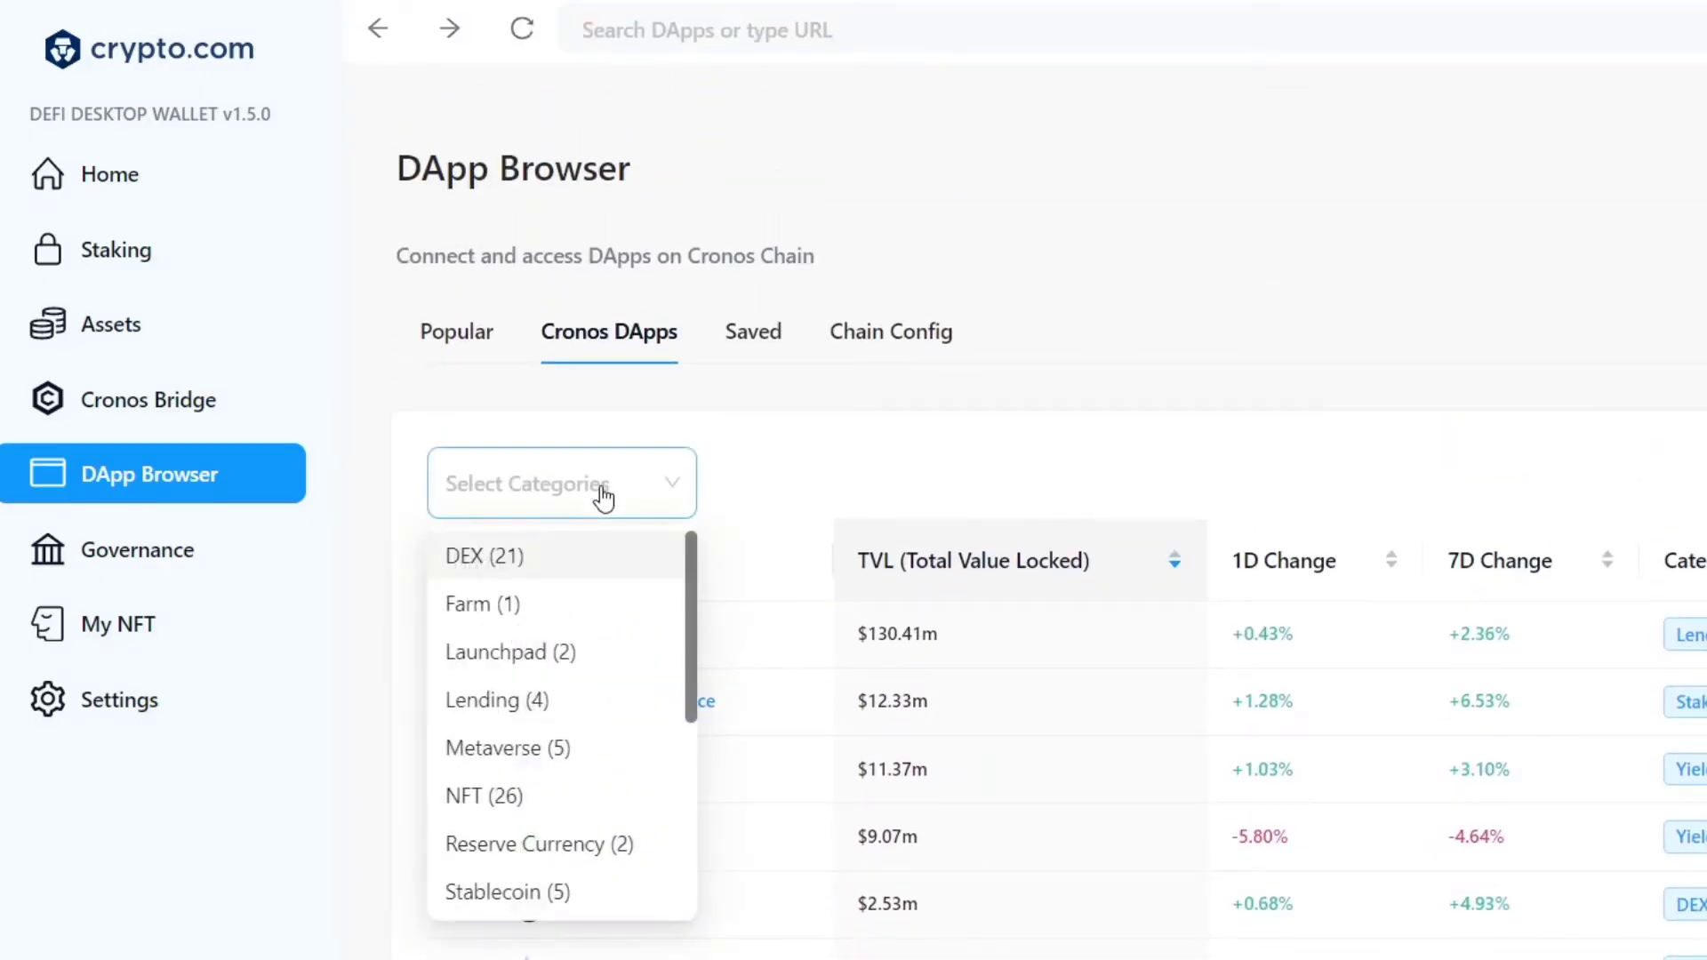
pyautogui.click(598, 795)
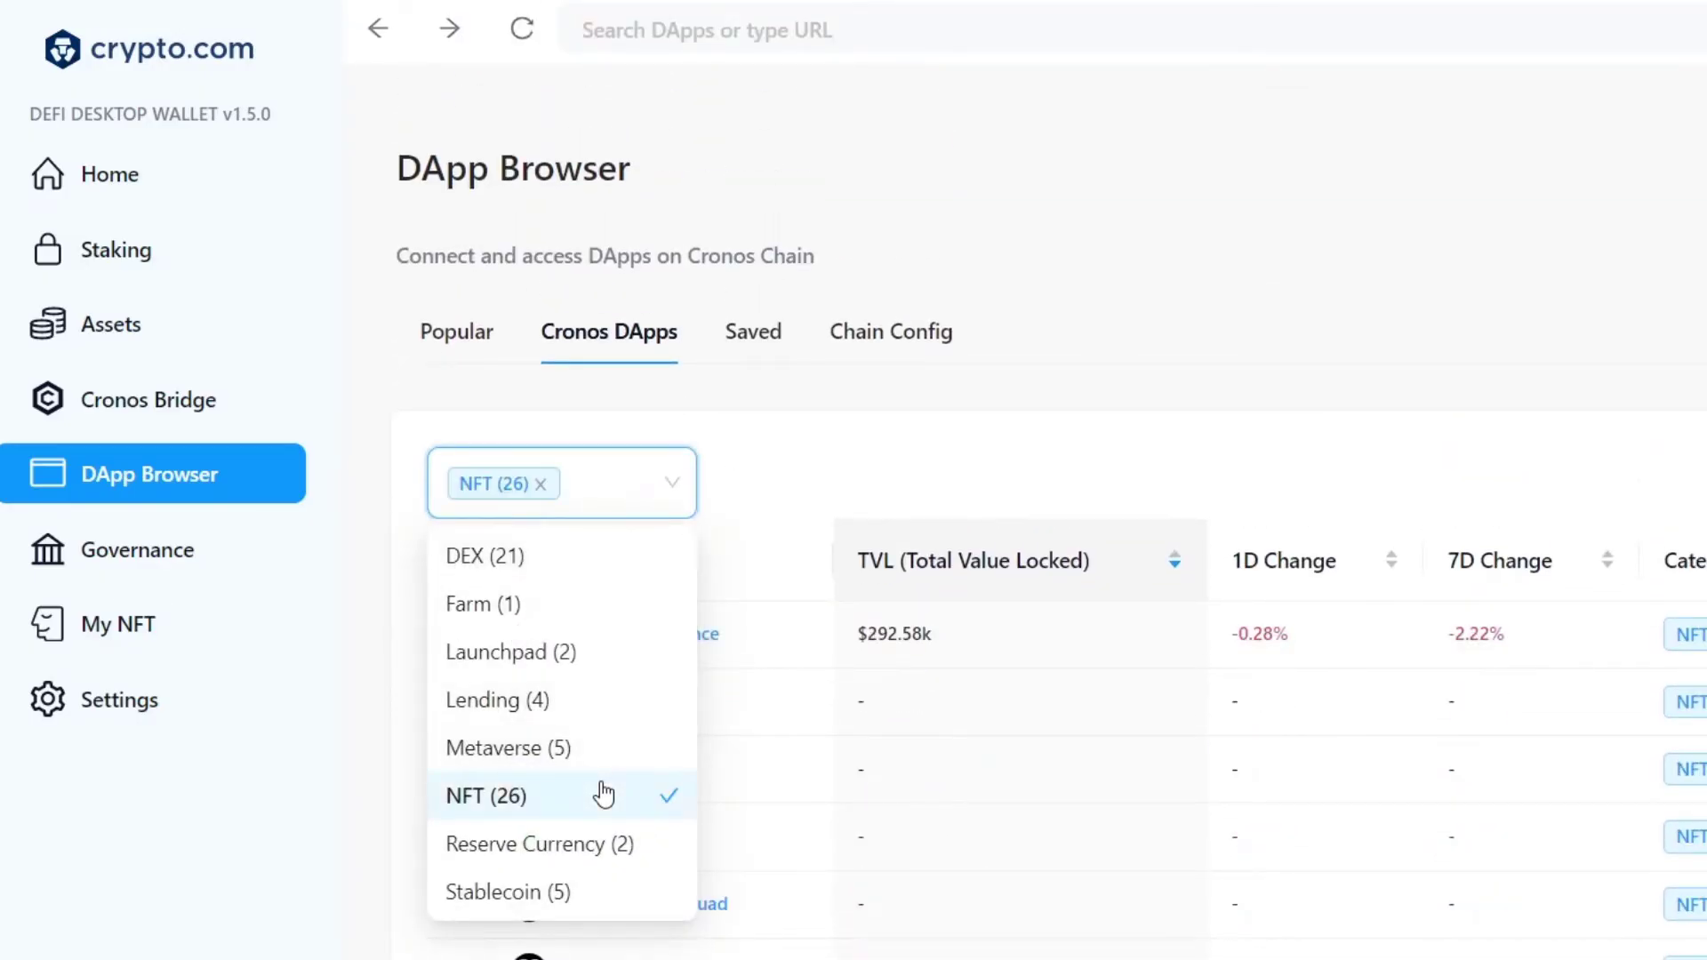
pyautogui.click(1238, 425)
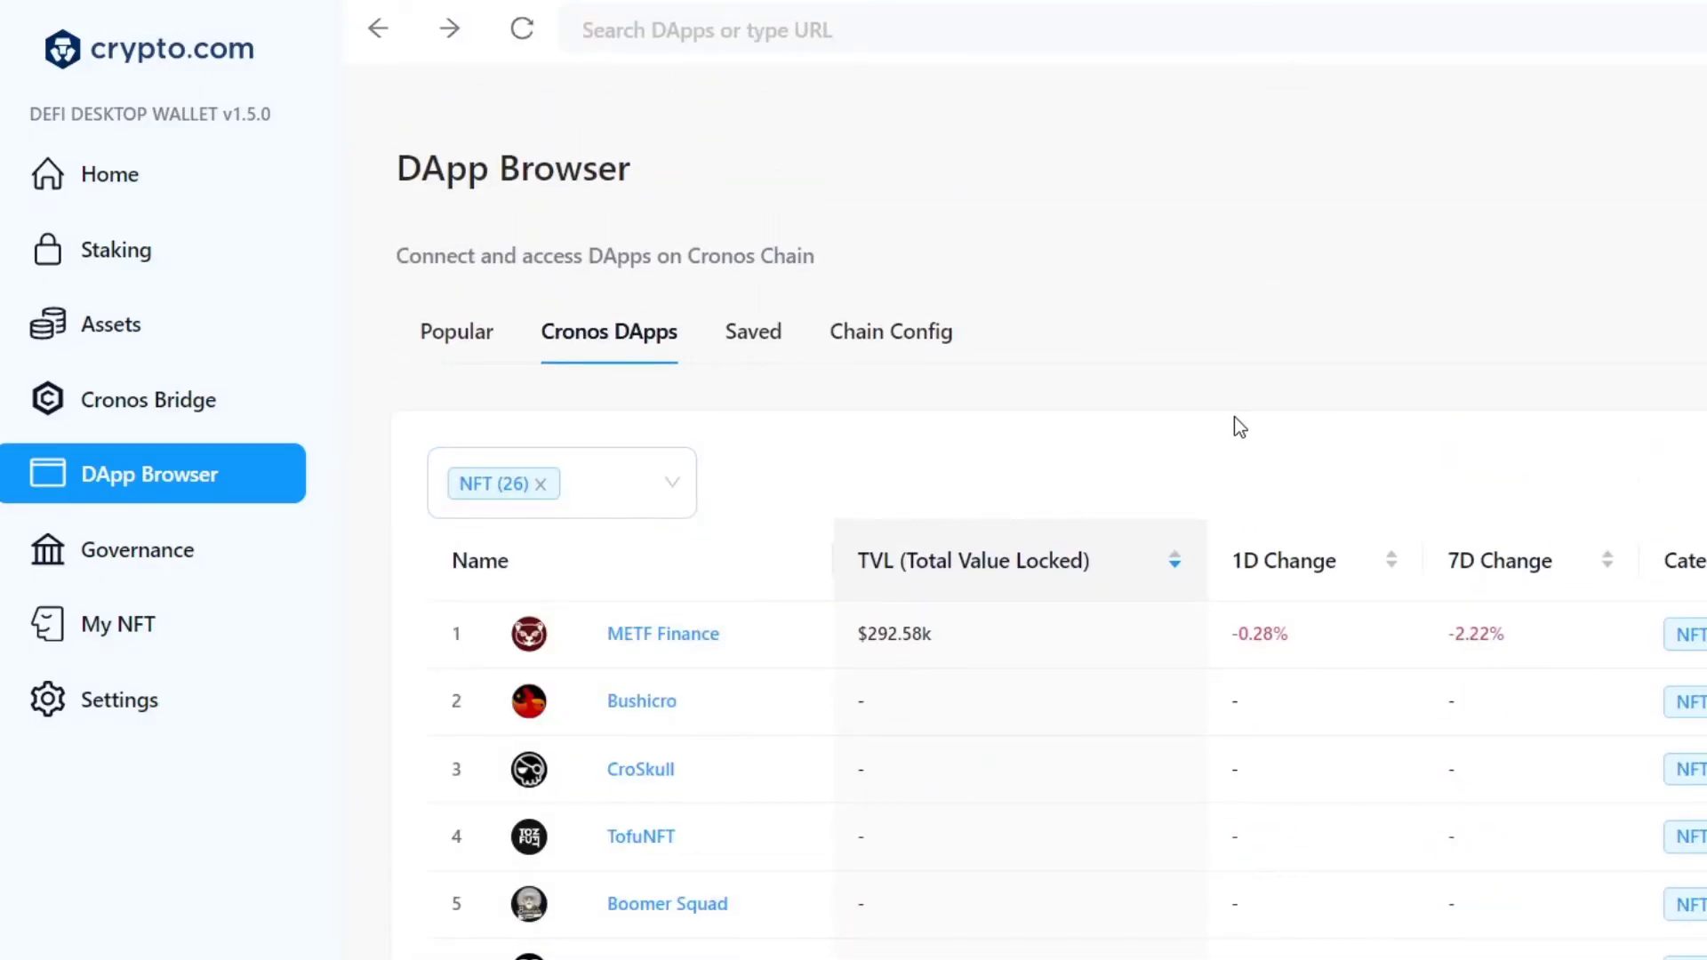
pyautogui.click(987, 633)
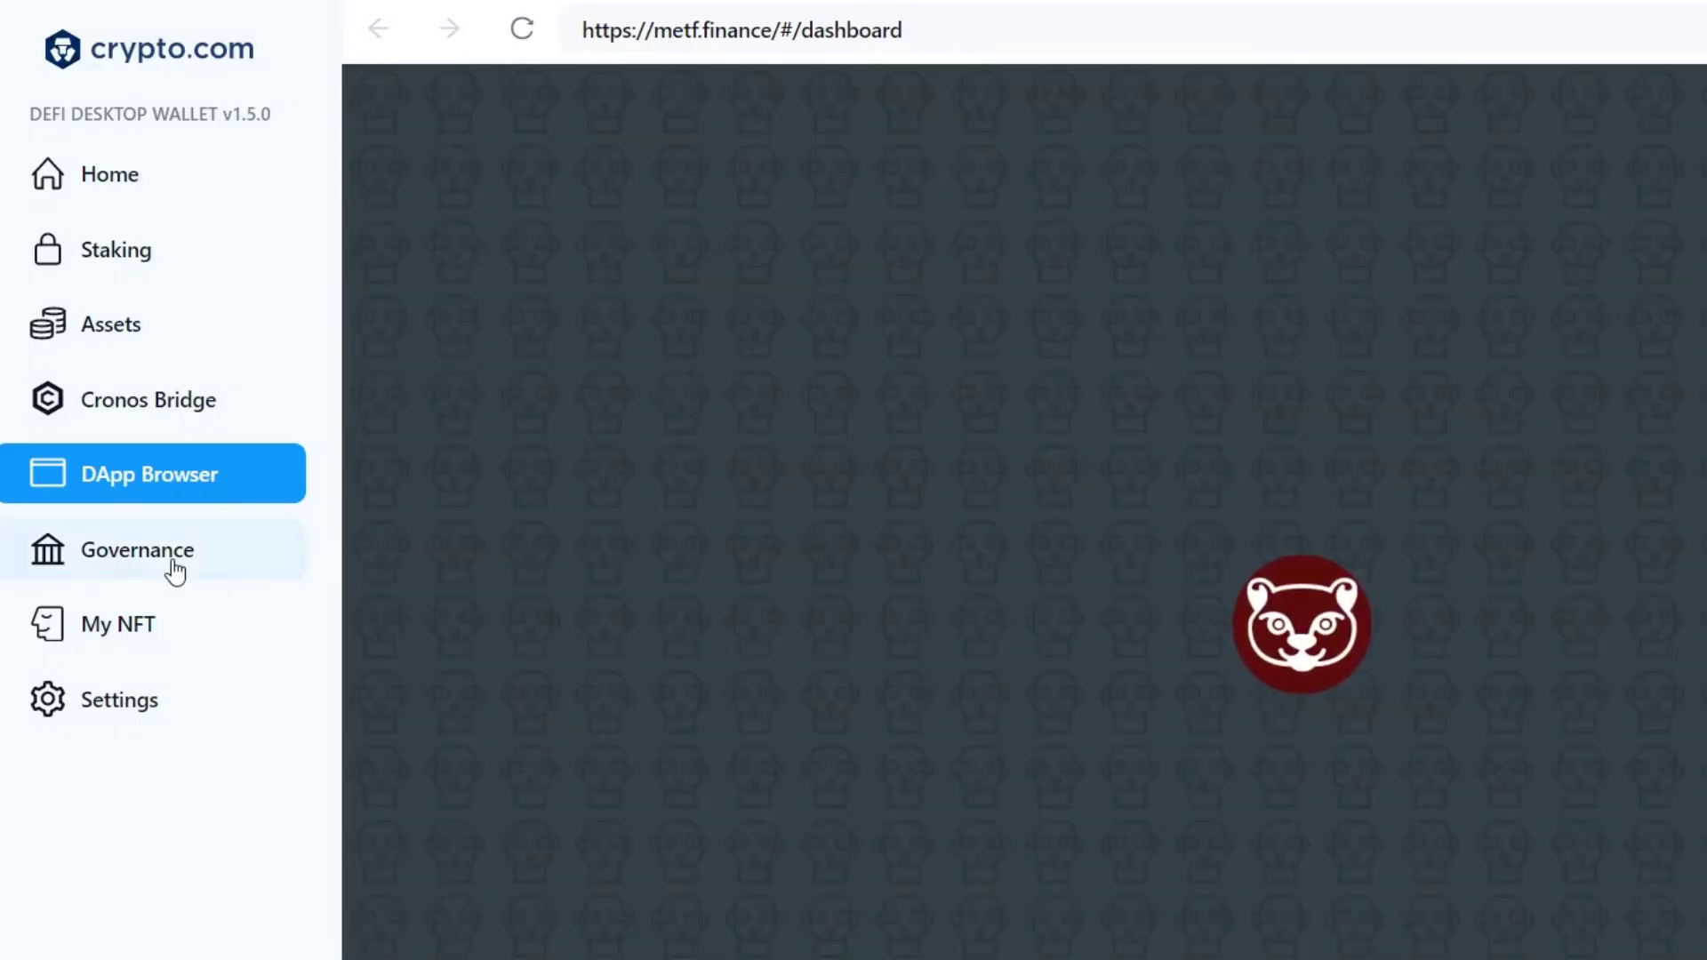
# - Visit Governance proposals, the empty My NFT collection and Settings, then return to Home
pyautogui.click(227, 560)
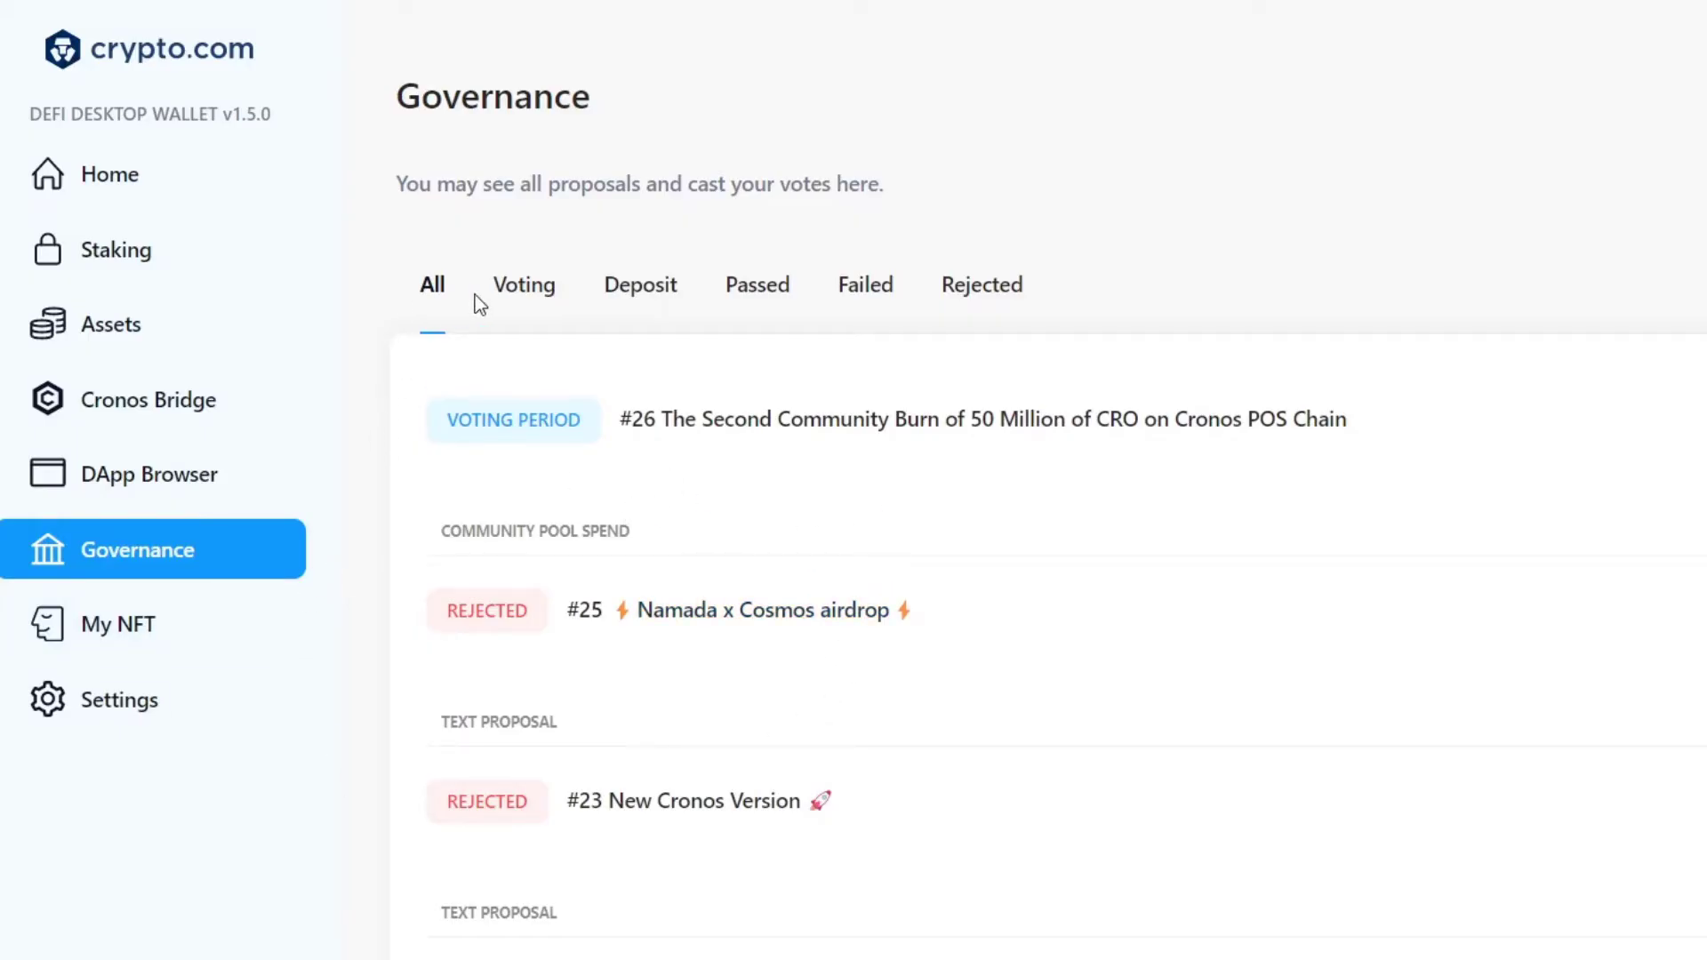
pyautogui.click(155, 635)
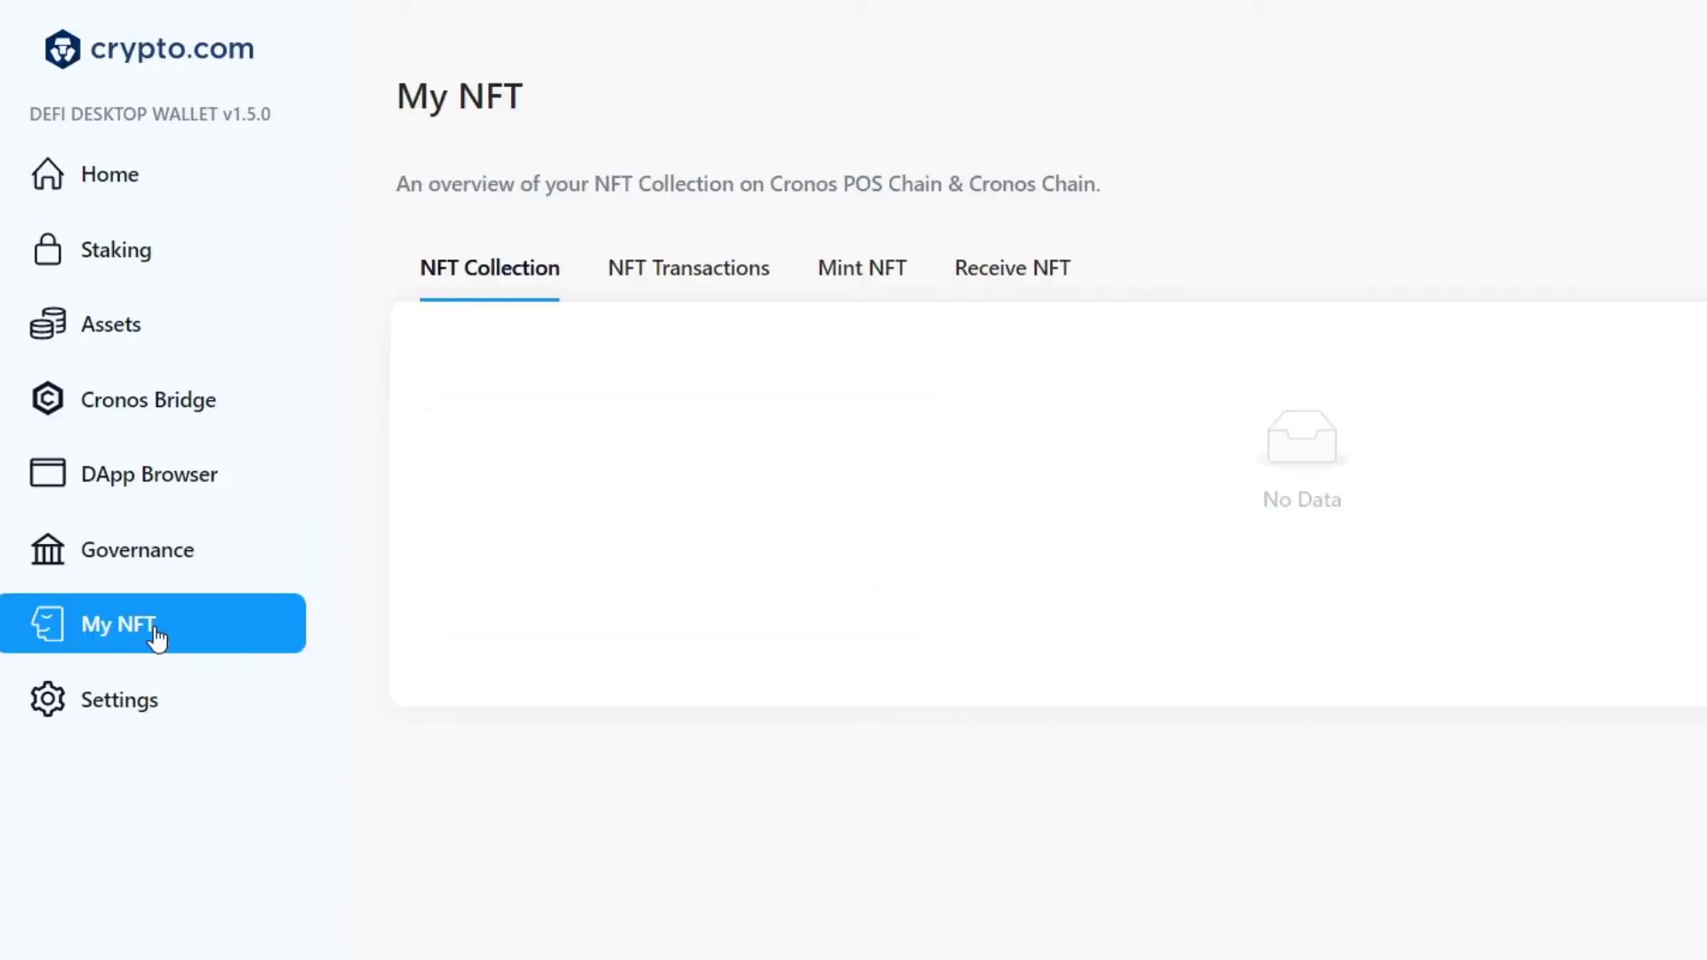
pyautogui.click(181, 726)
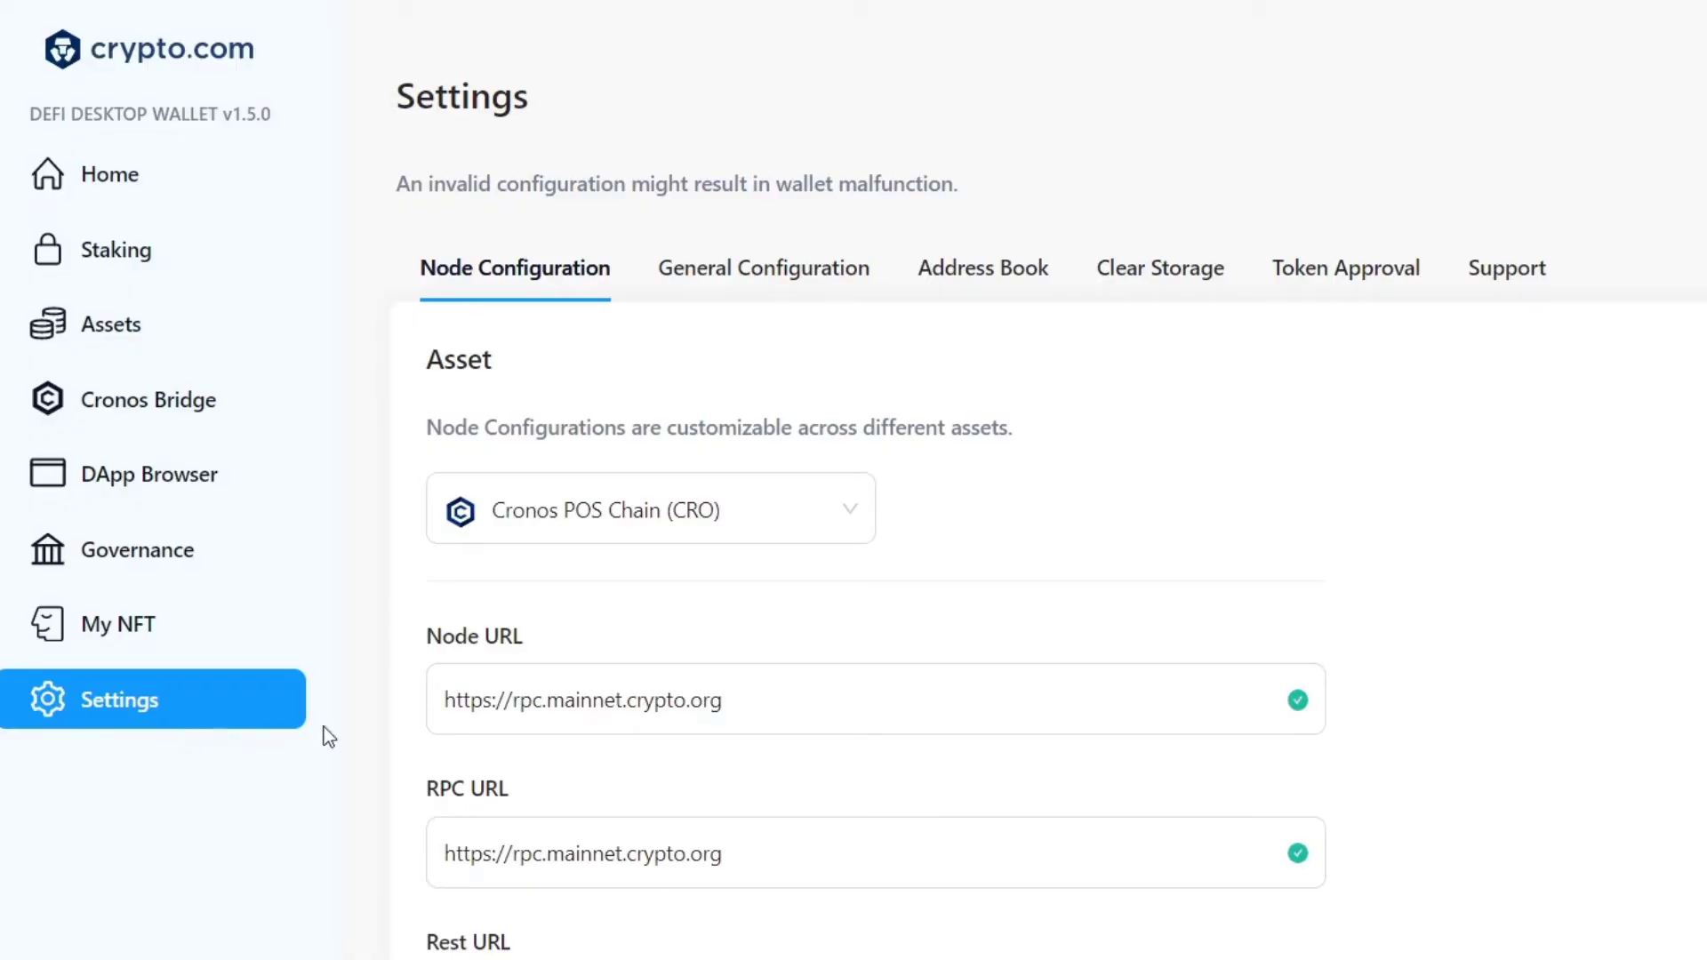
pyautogui.click(138, 189)
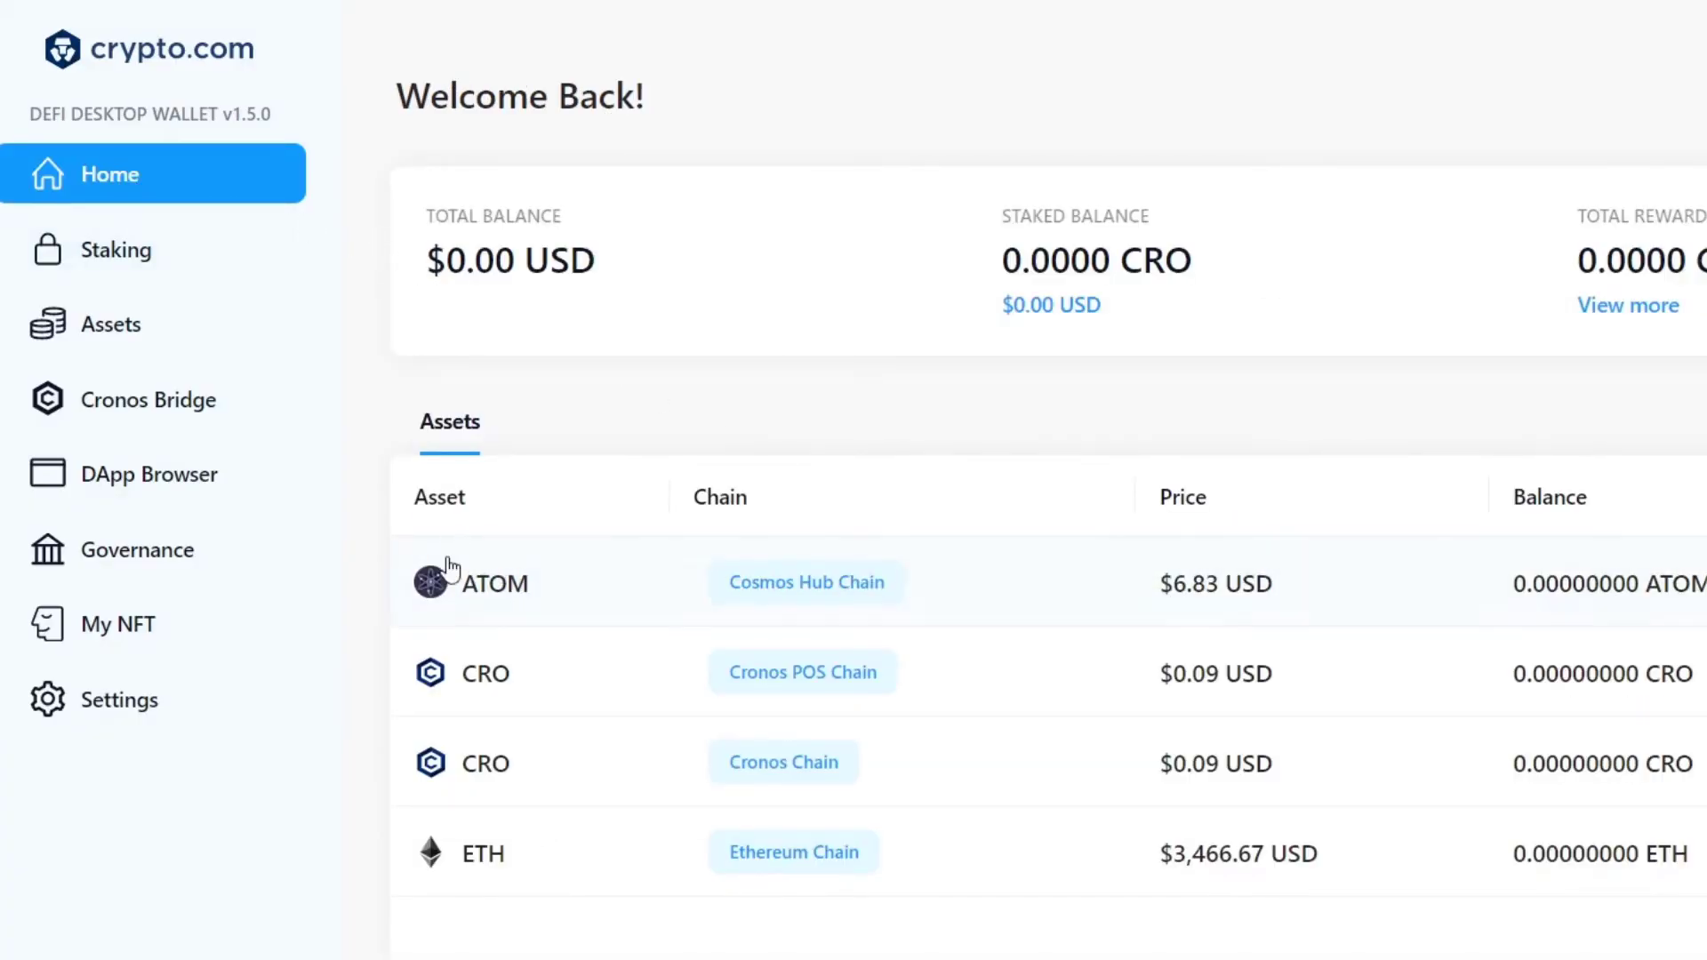
# - Open ATOM's details, view its receive QR code and address, then switch to the Send form
pyautogui.click(584, 583)
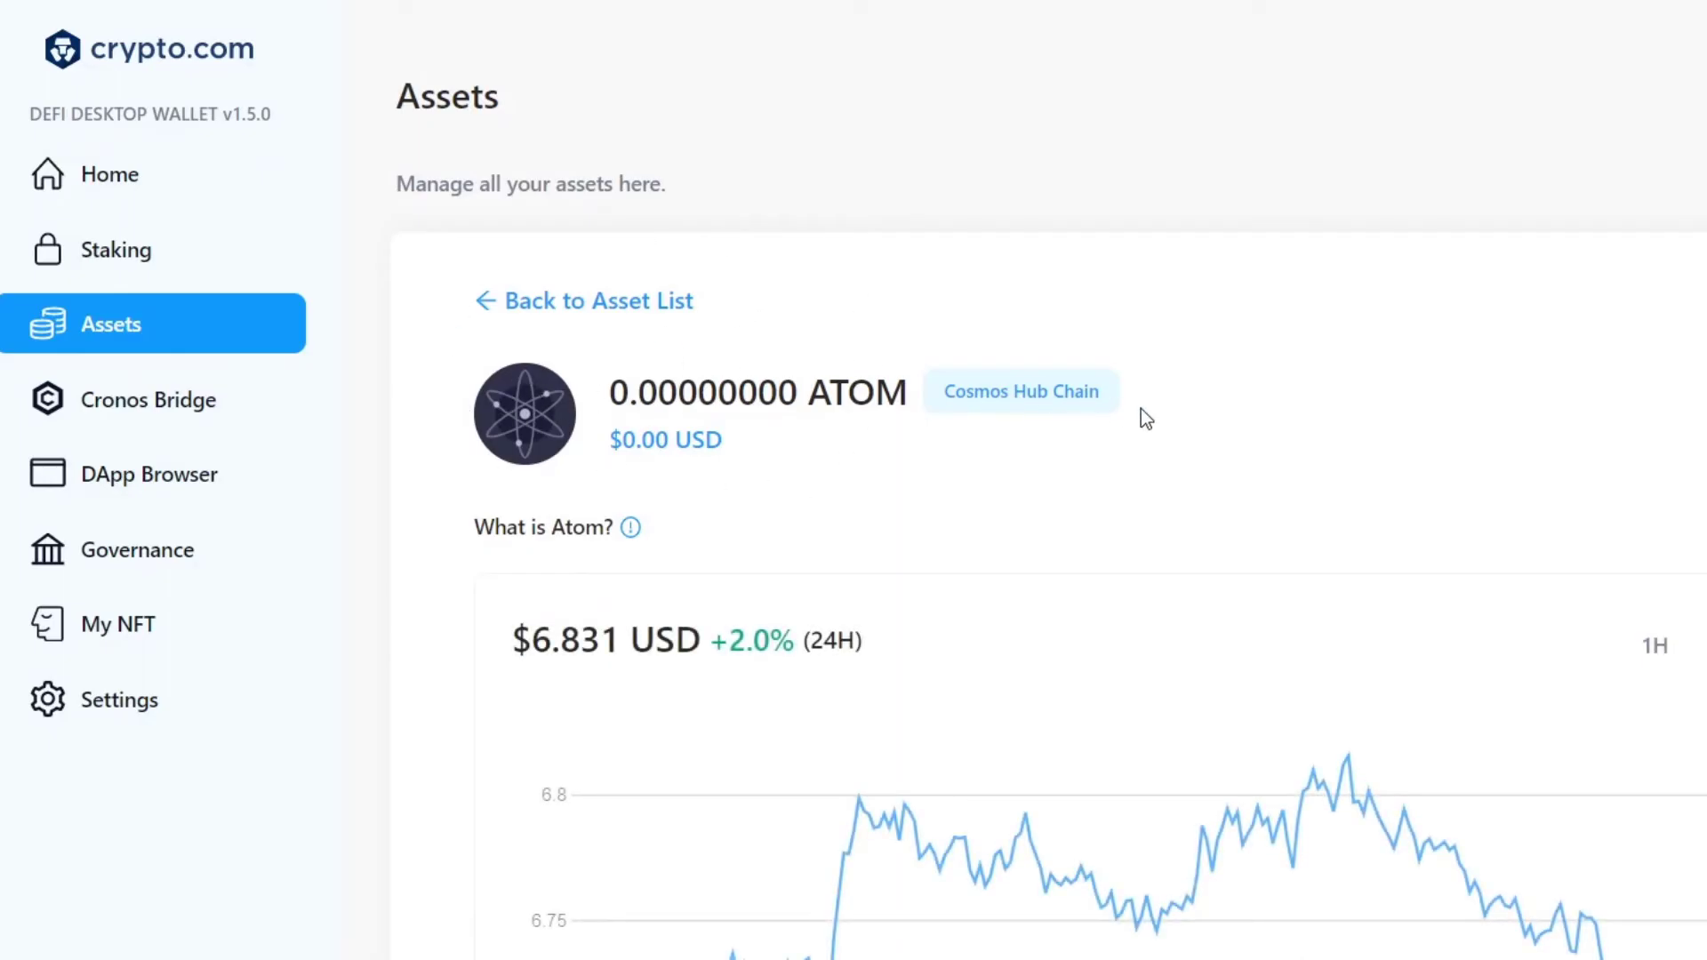
pyautogui.scroll(-7, 1144, 416)
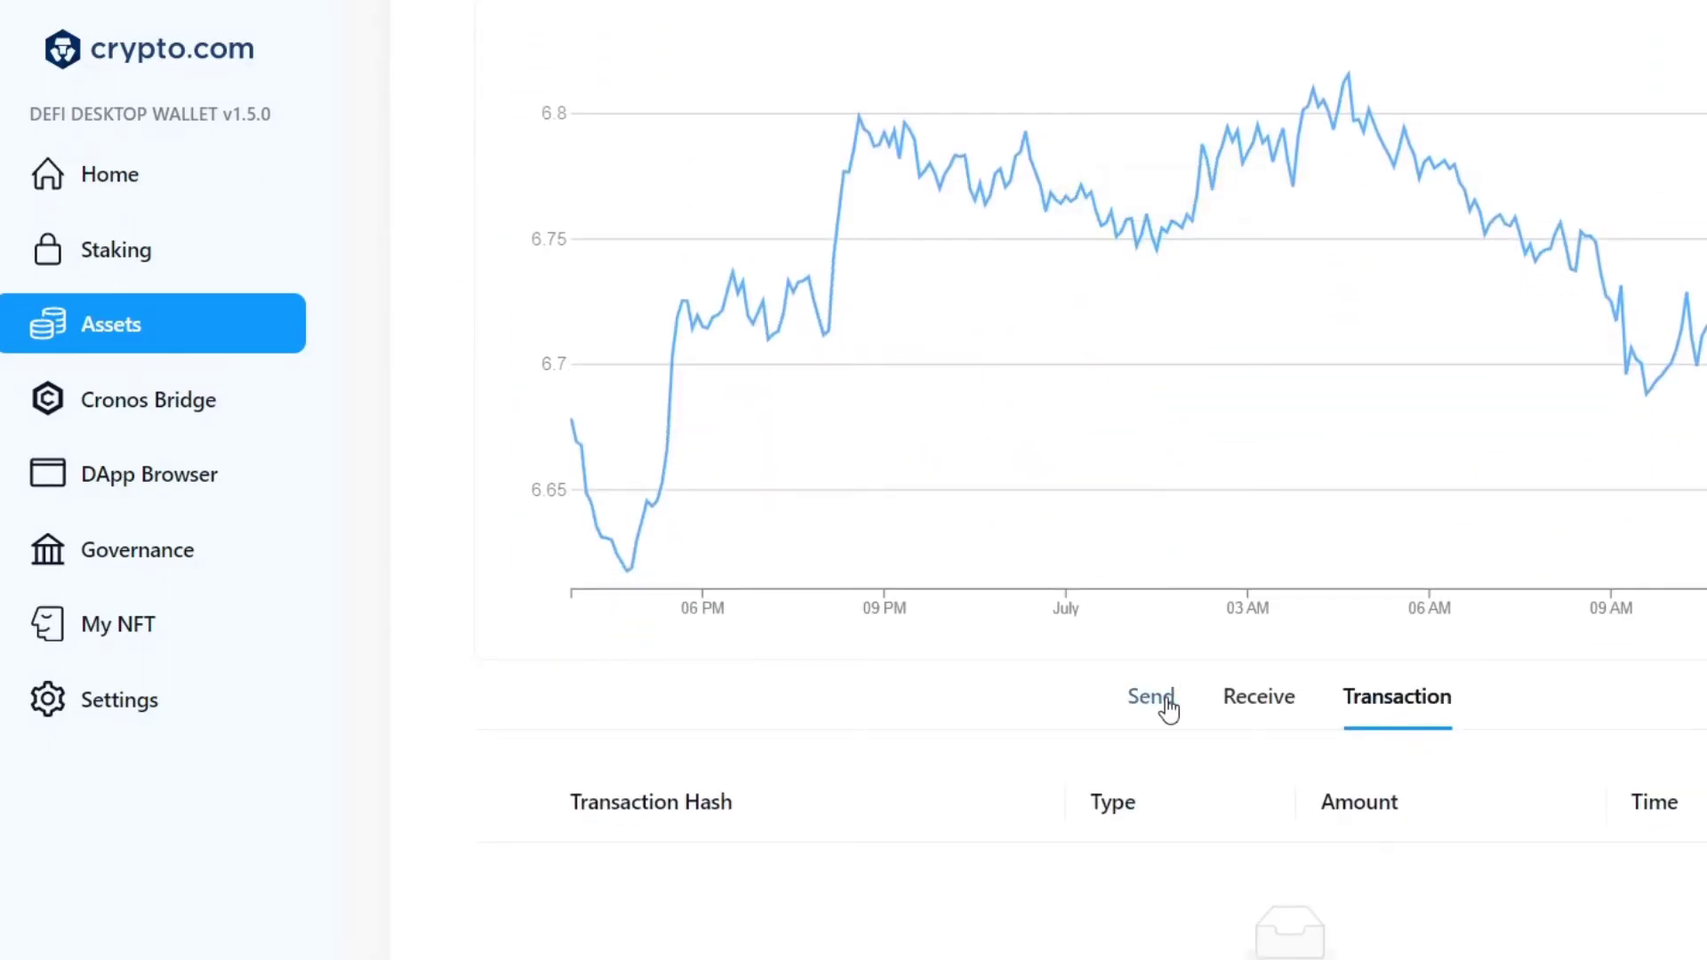
pyautogui.click(1254, 707)
pyautogui.scroll(-3, 1267, 716)
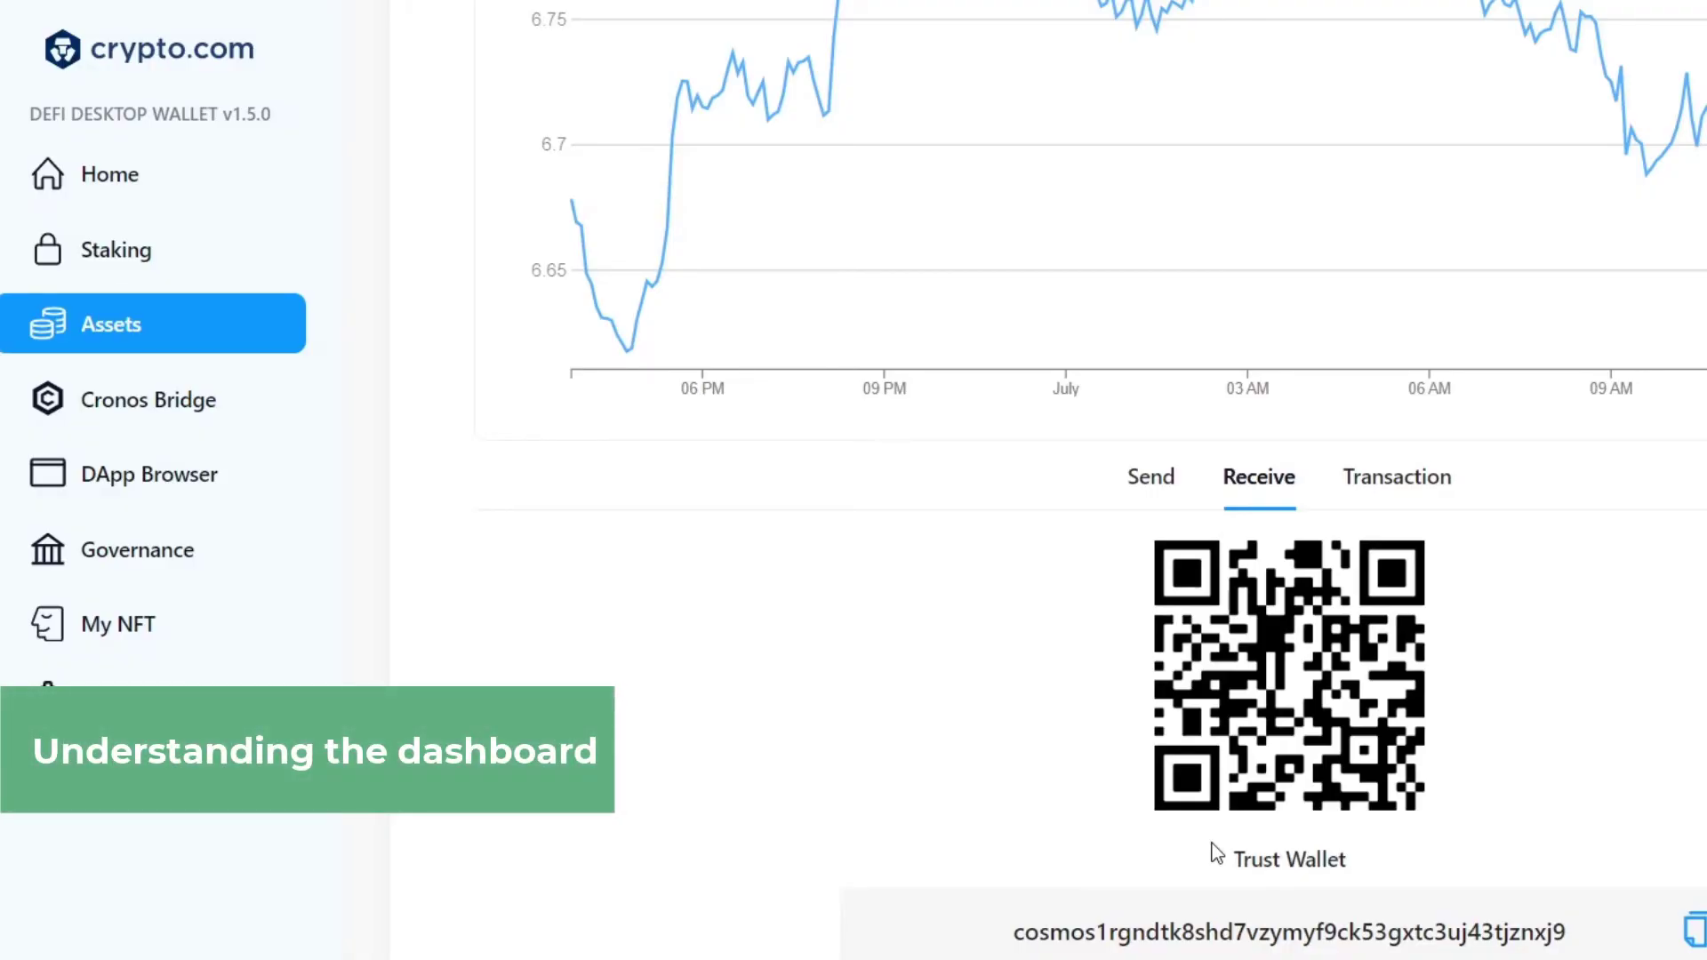
pyautogui.click(1149, 481)
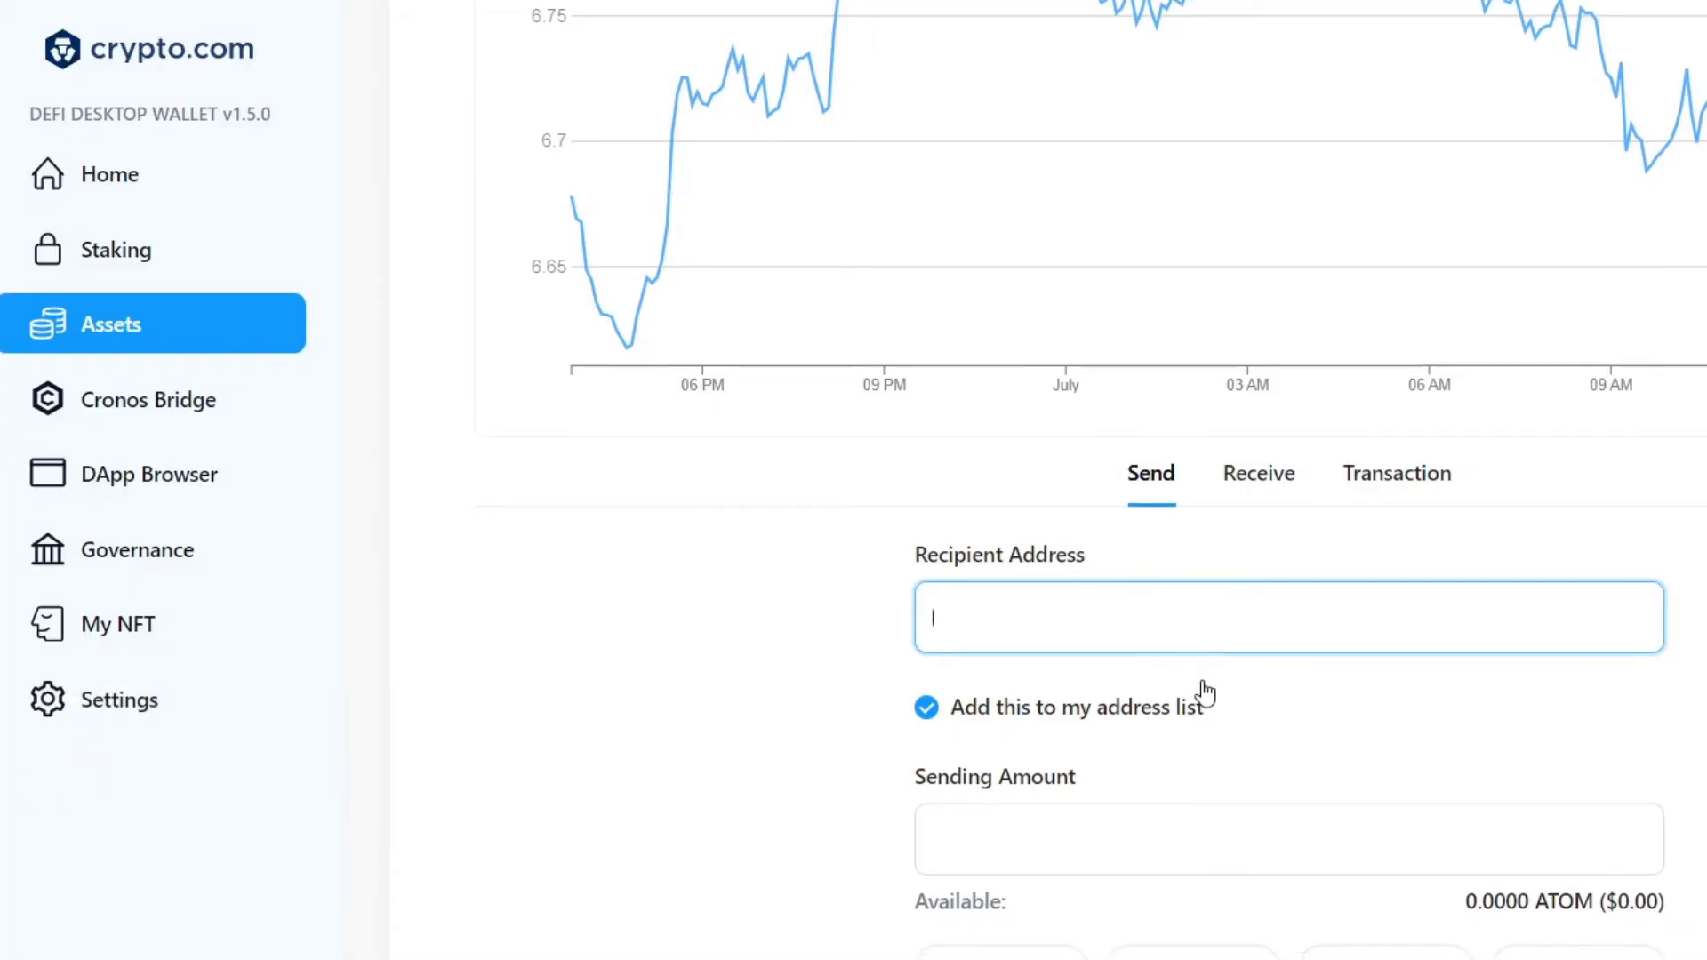
# - Enter 2 as the ATOM sending amount, then apply 25% of the balance, leaving 0
pyautogui.scroll(-3, 1201, 690)
pyautogui.click(1168, 553)
pyautogui.write('2')
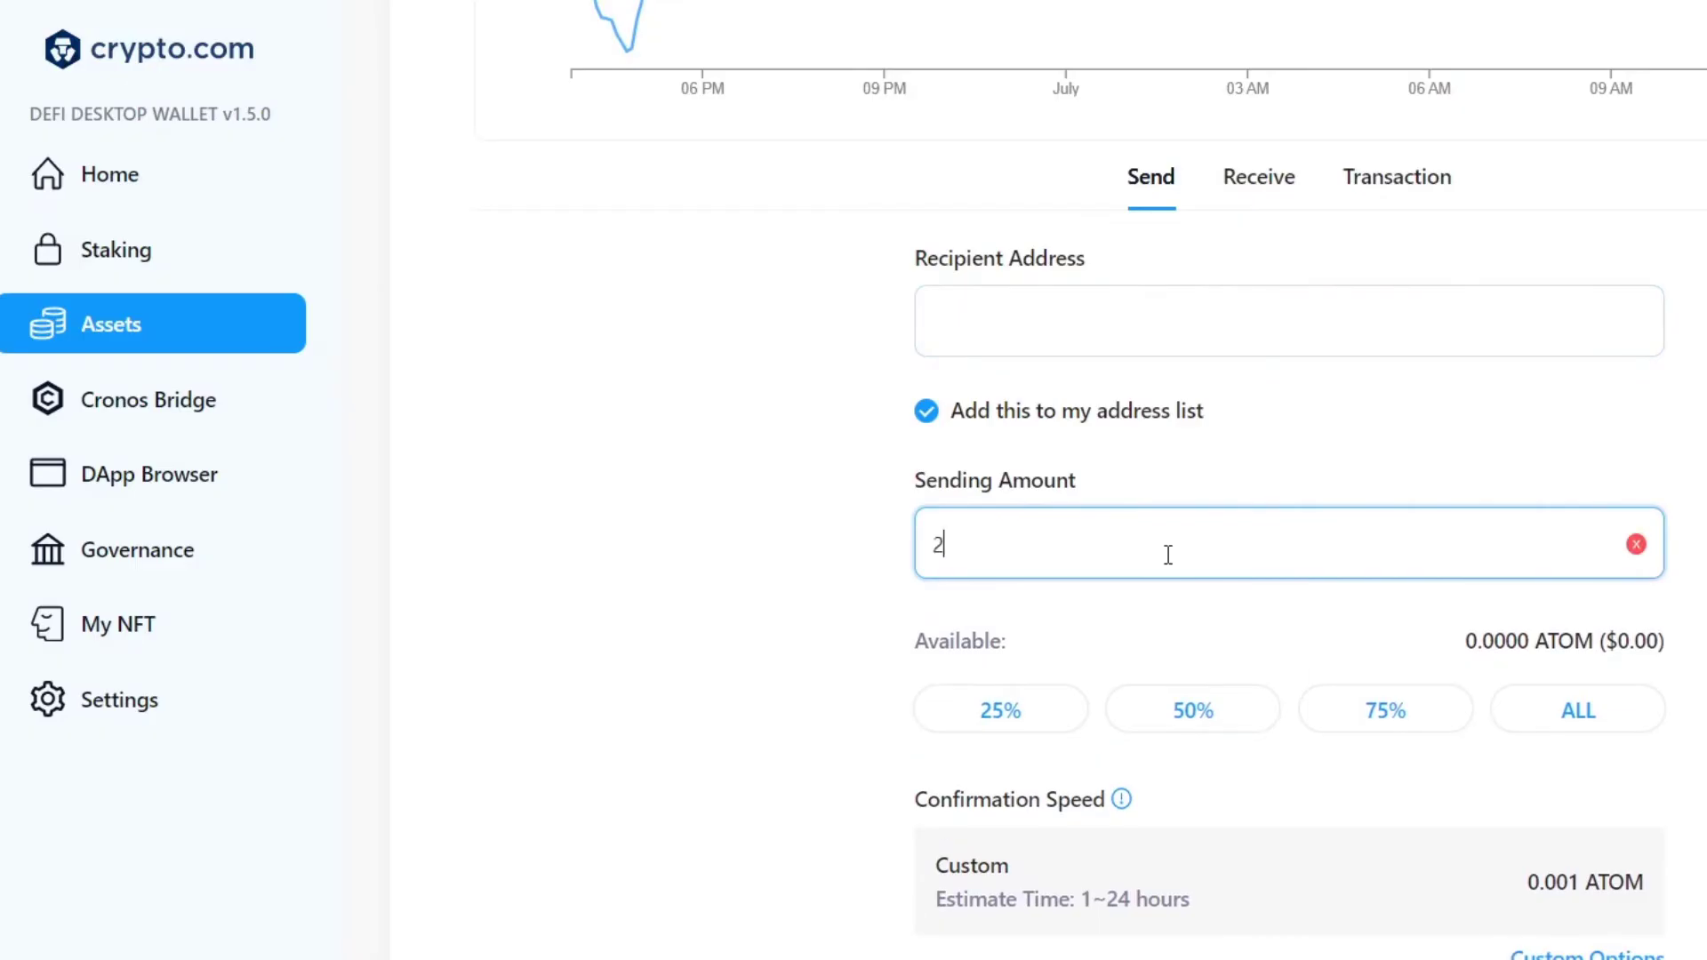
pyautogui.click(1055, 712)
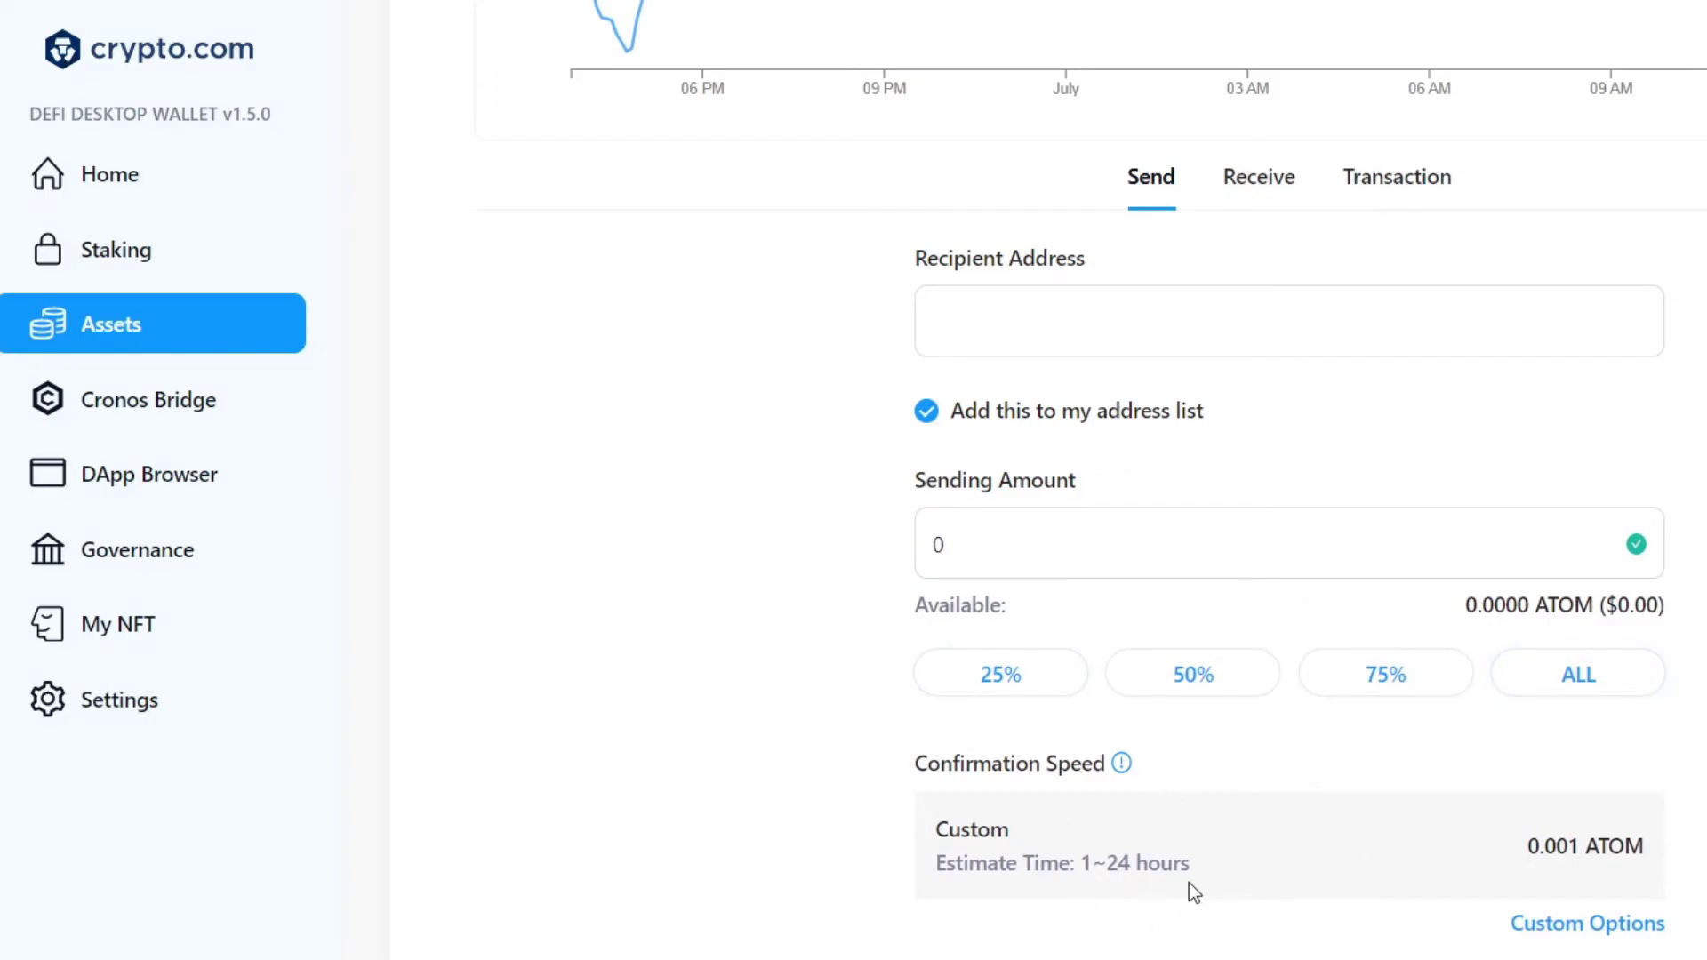
# - Highlight the estimated confirmation time and place the cursor in the optional Memo field
pyautogui.moveTo(1058, 869); pyautogui.dragTo(1220, 869)
pyautogui.scroll(-3, 1463, 873)
pyautogui.click(1154, 767)
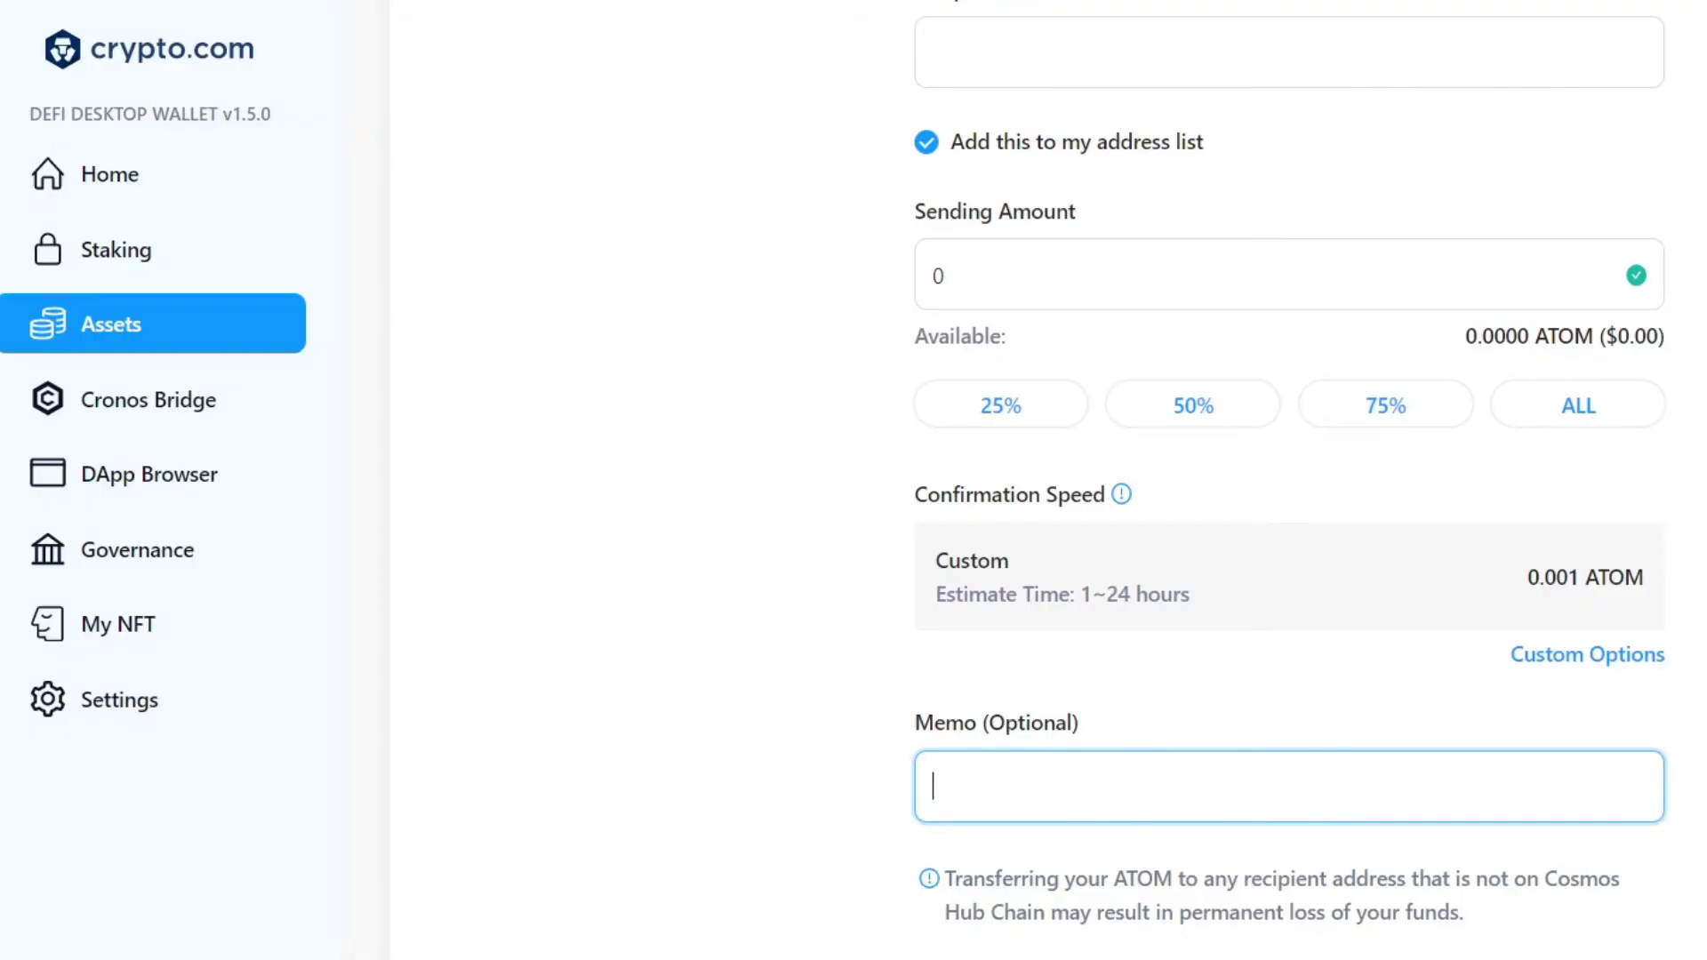
# - Go back to Home and scroll up to the Welcome Back header
pyautogui.click(89, 187)
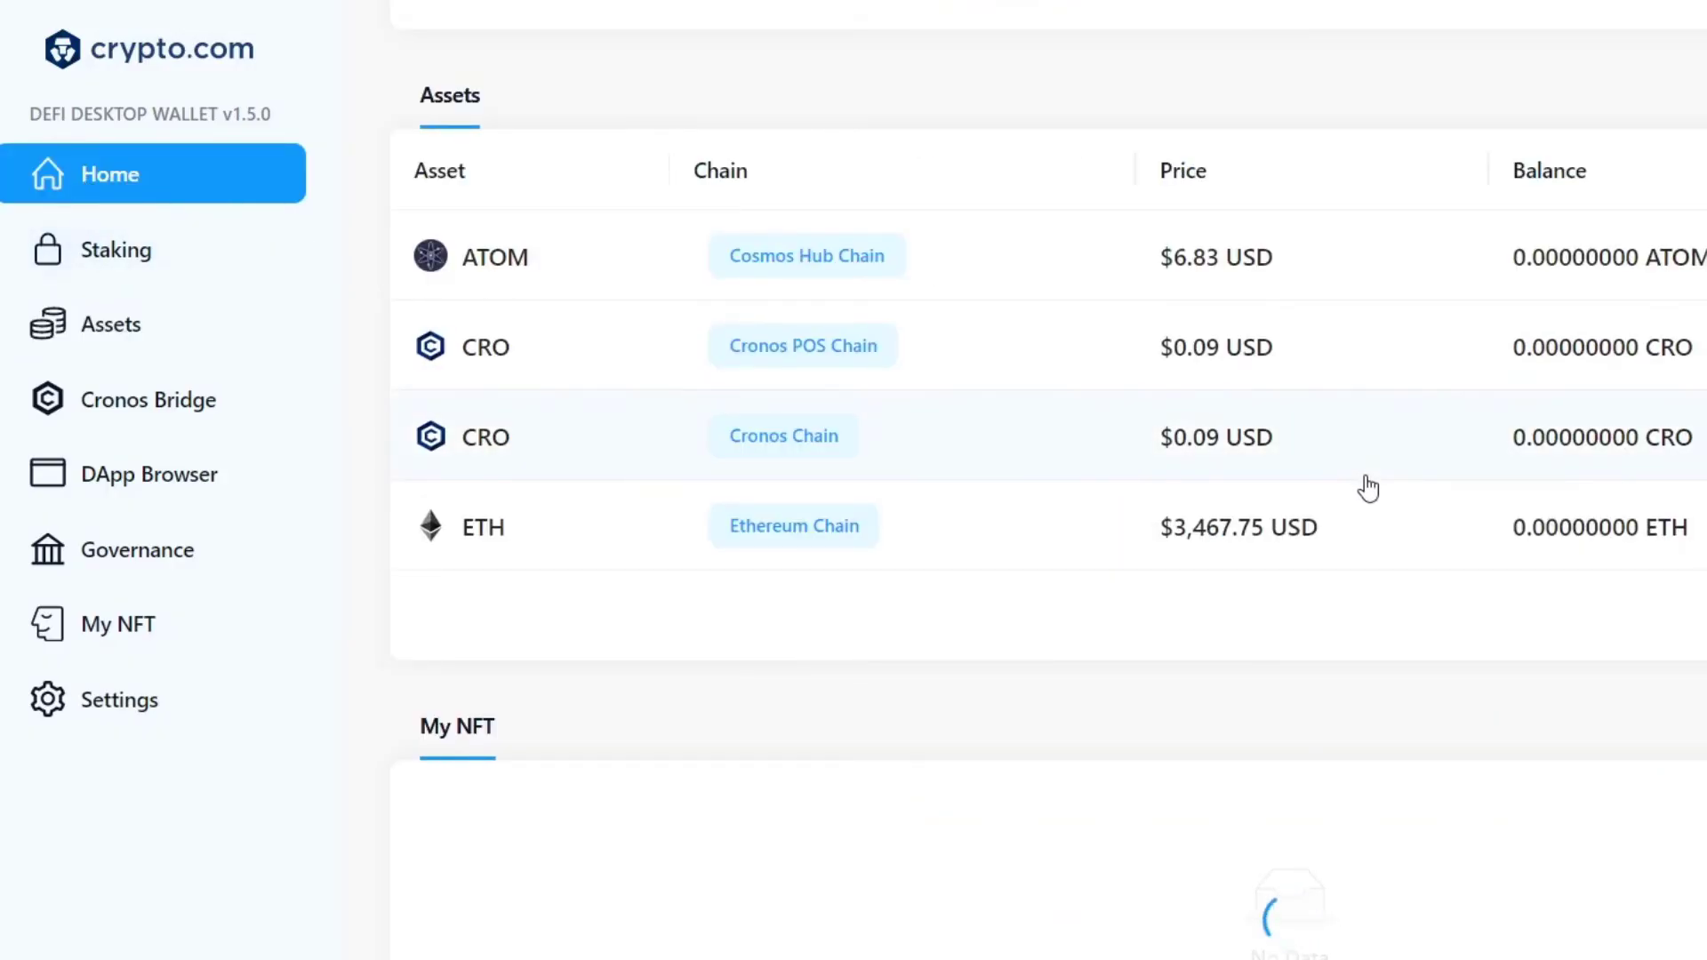
pyautogui.scroll(4, 1366, 485)
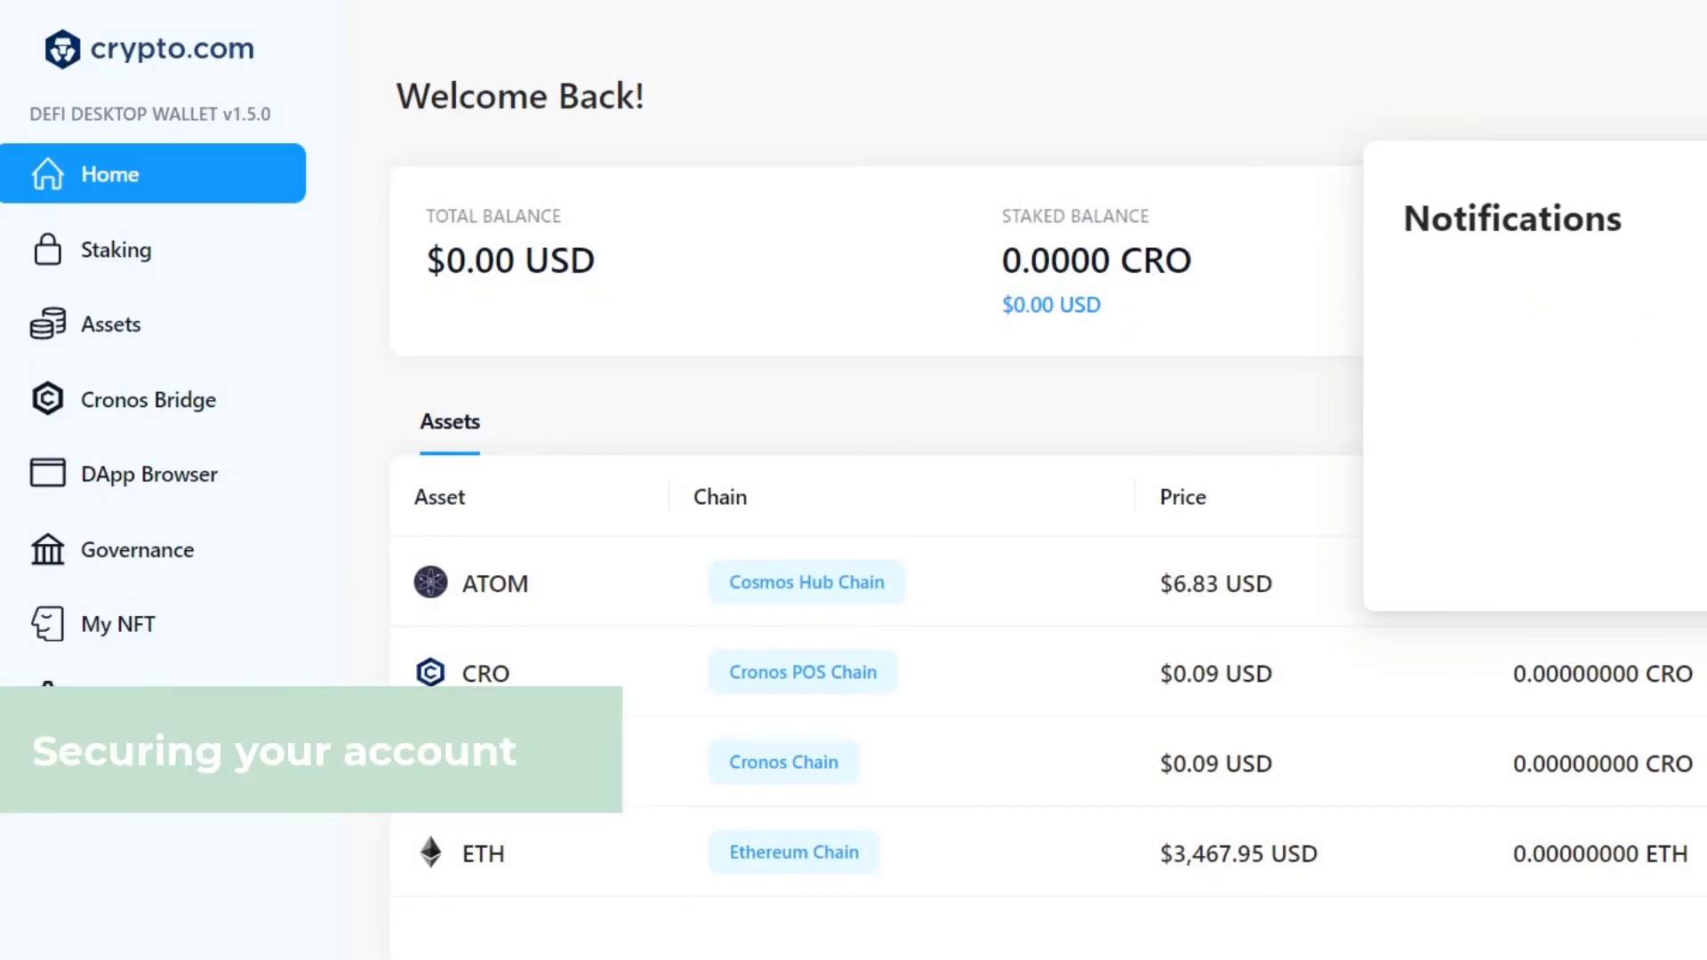
# - Open Settings and review General Configuration, highlighting the recovery phrase export heading
pyautogui.click(107, 699)
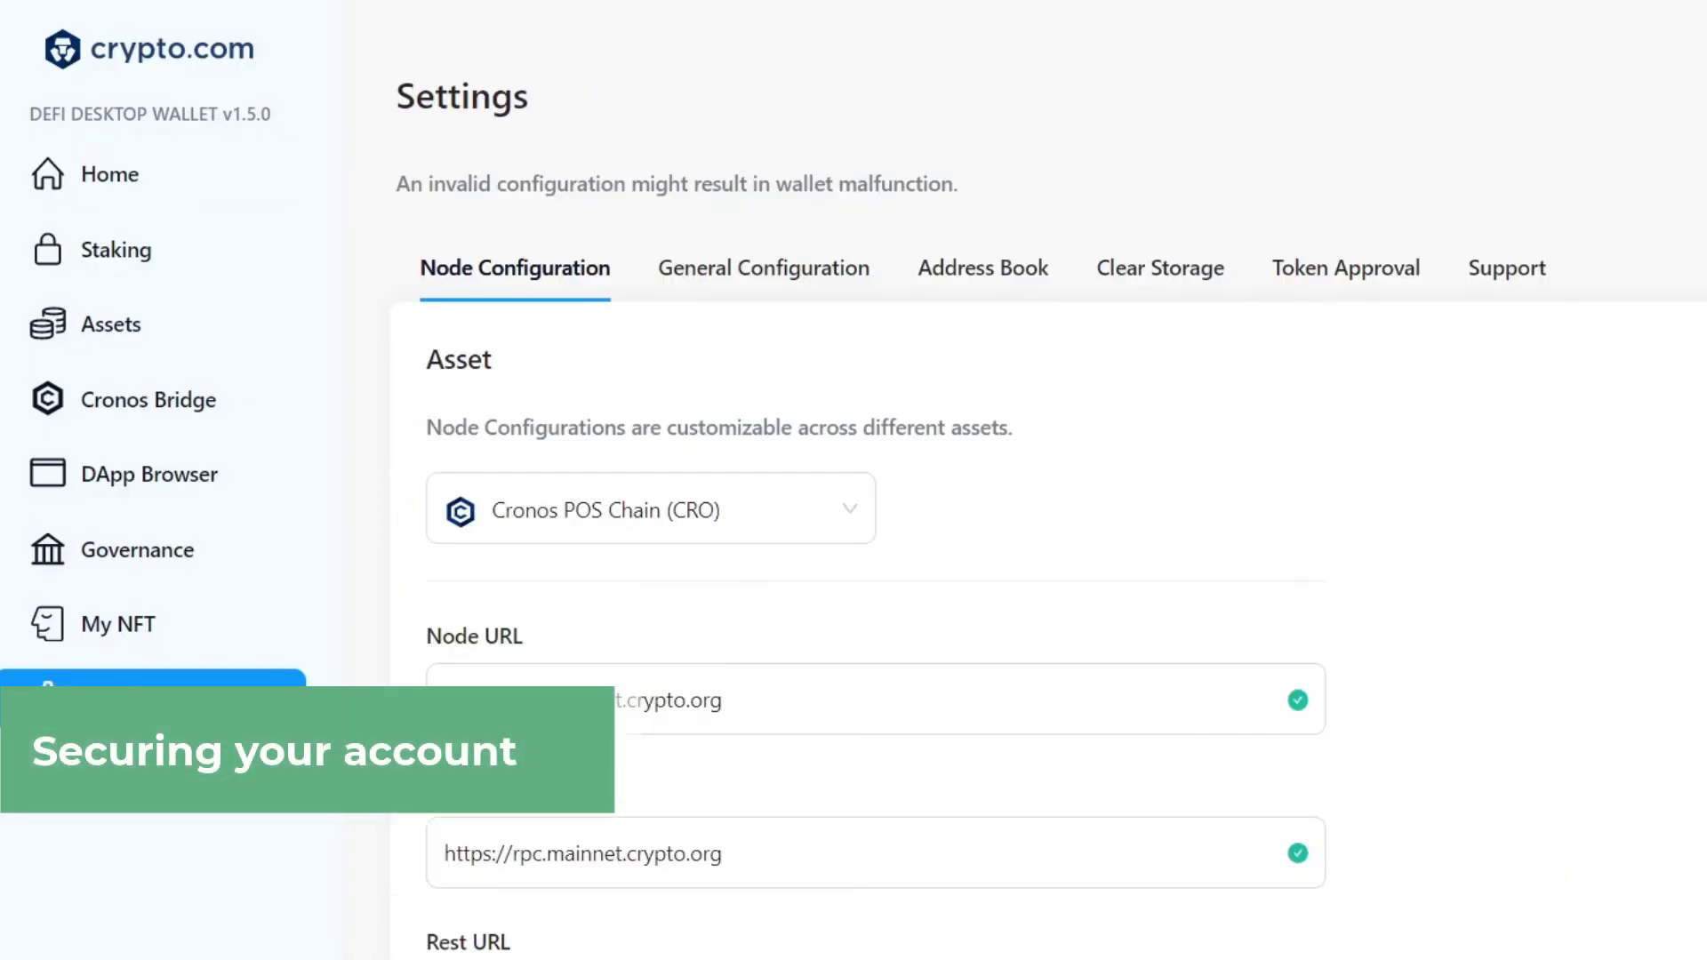
pyautogui.scroll(-7, 877, 495)
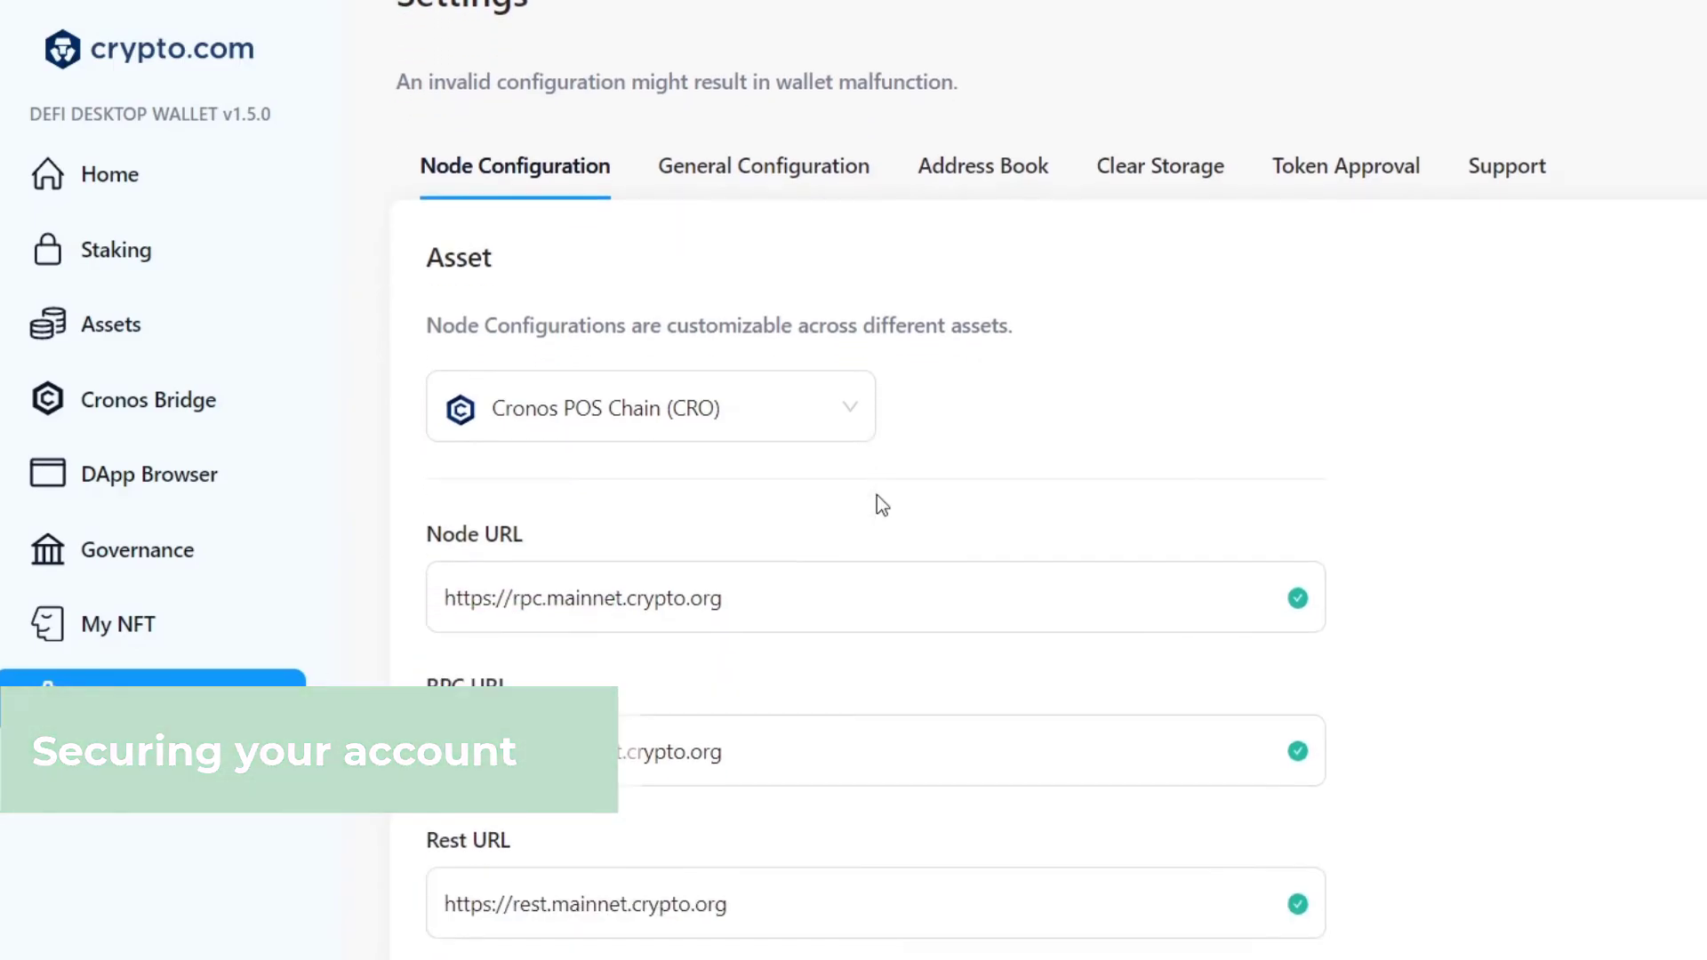
pyautogui.scroll(5, 874, 498)
pyautogui.scroll(2, 874, 505)
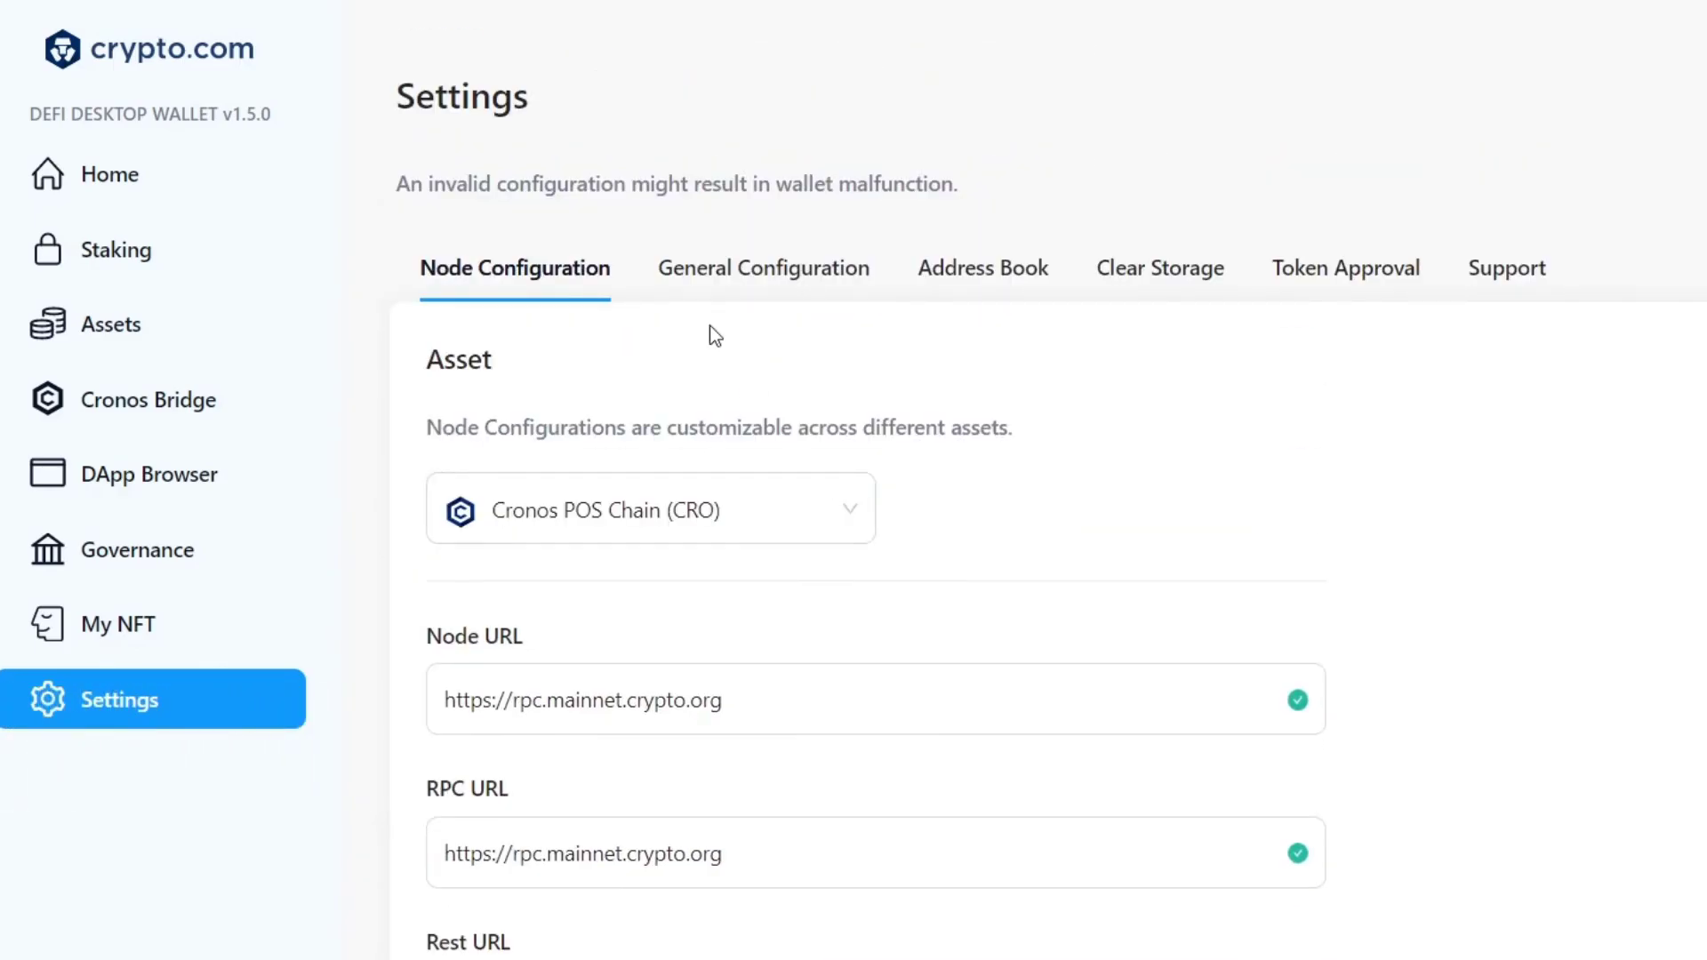
pyautogui.click(750, 276)
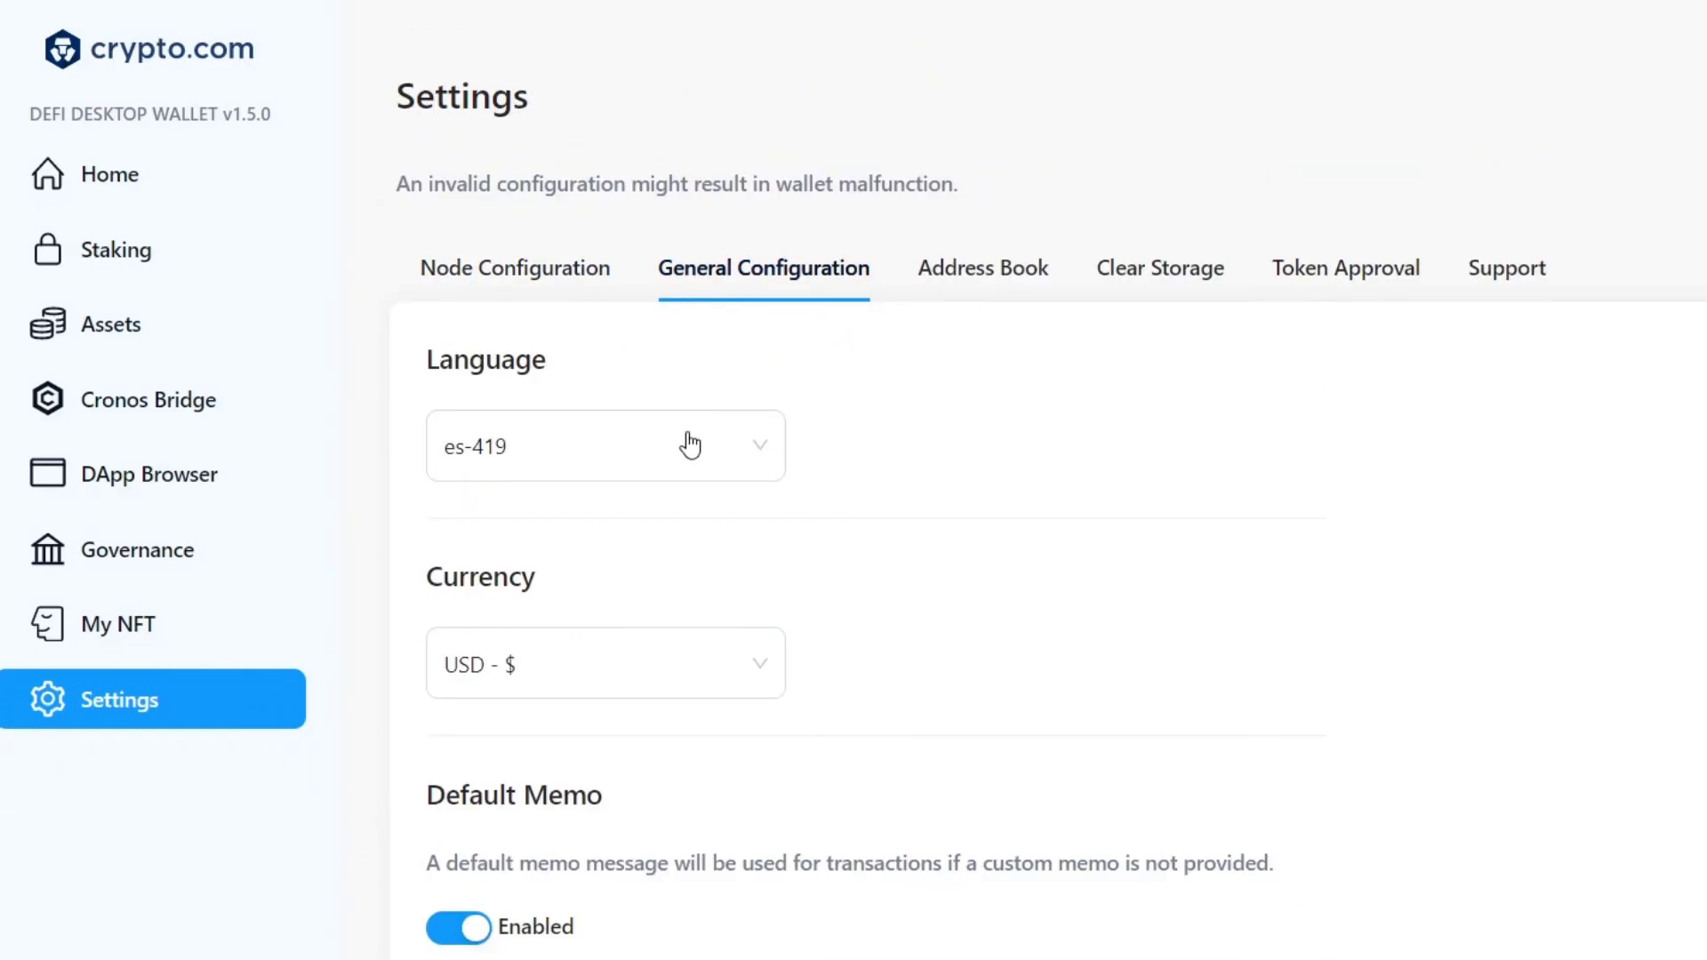
pyautogui.scroll(-7, 892, 445)
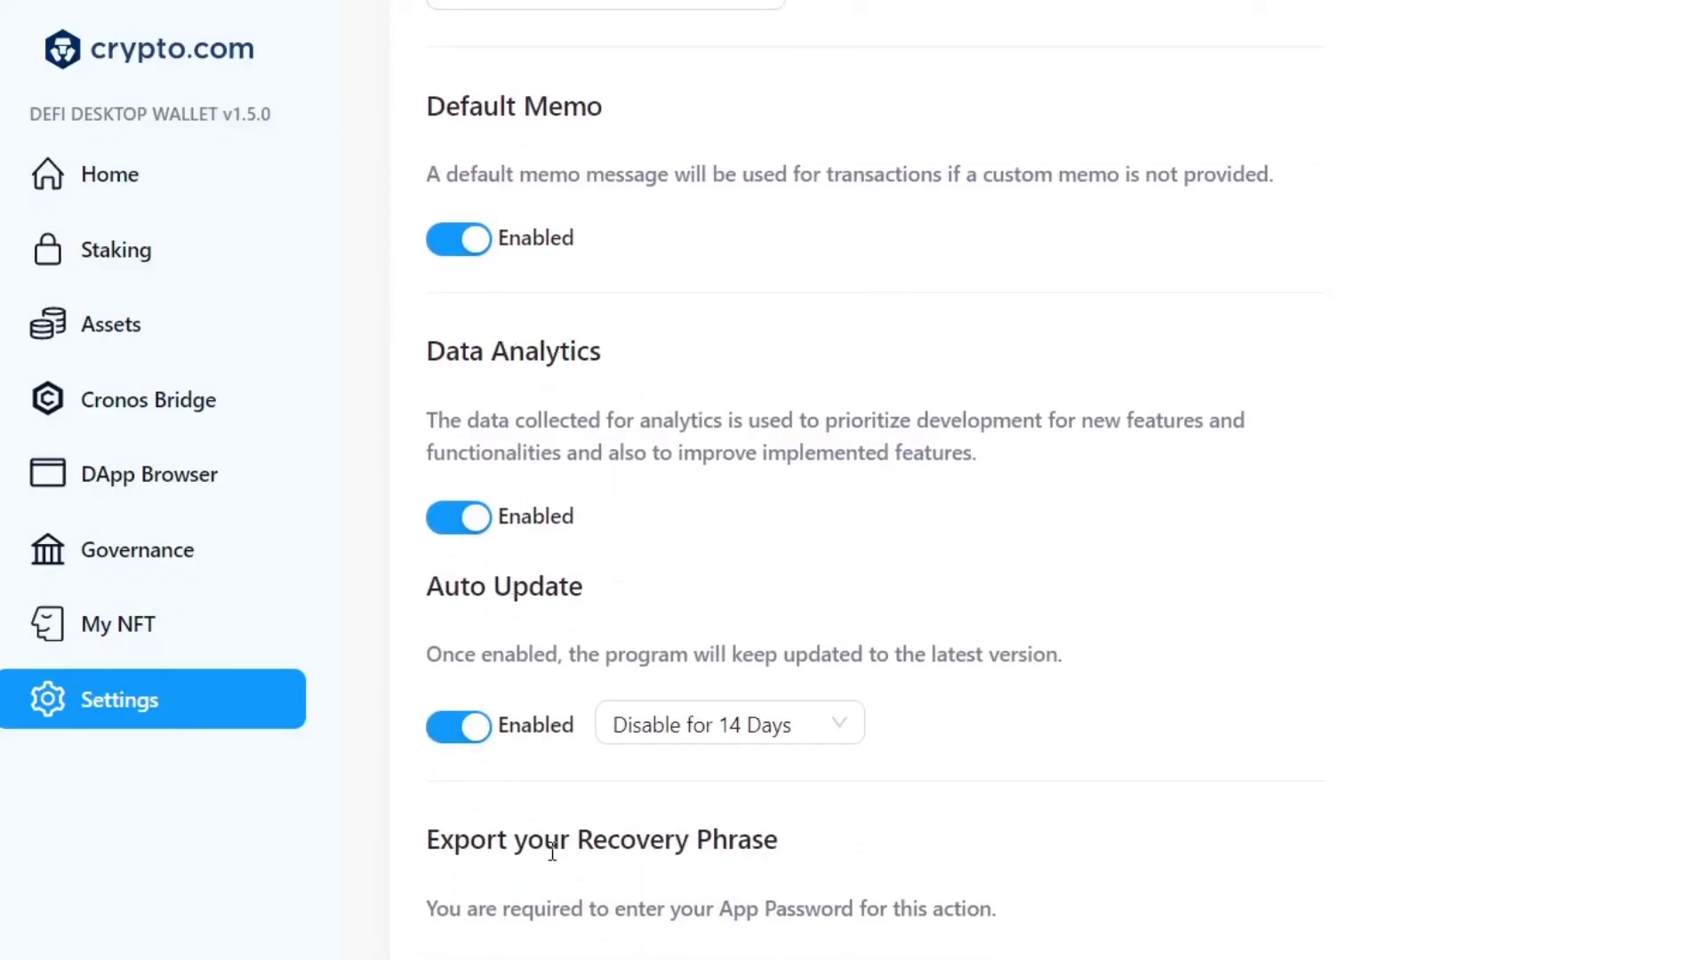
pyautogui.moveTo(544, 841); pyautogui.dragTo(852, 807)
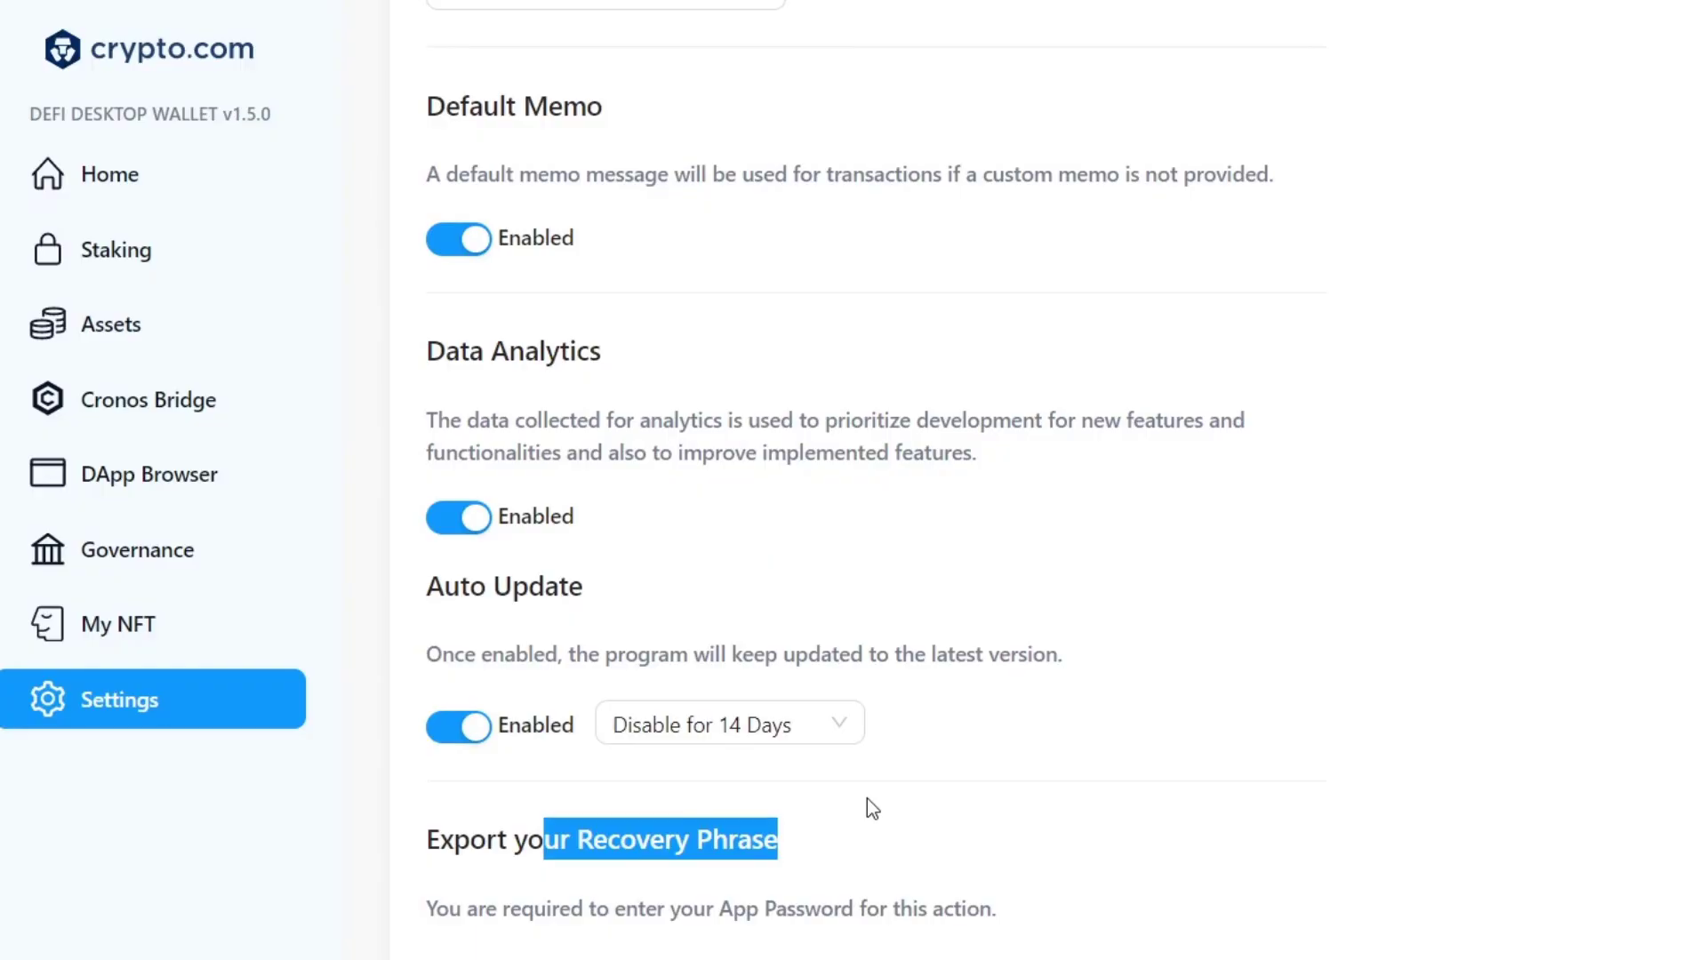
pyautogui.scroll(8, 867, 801)
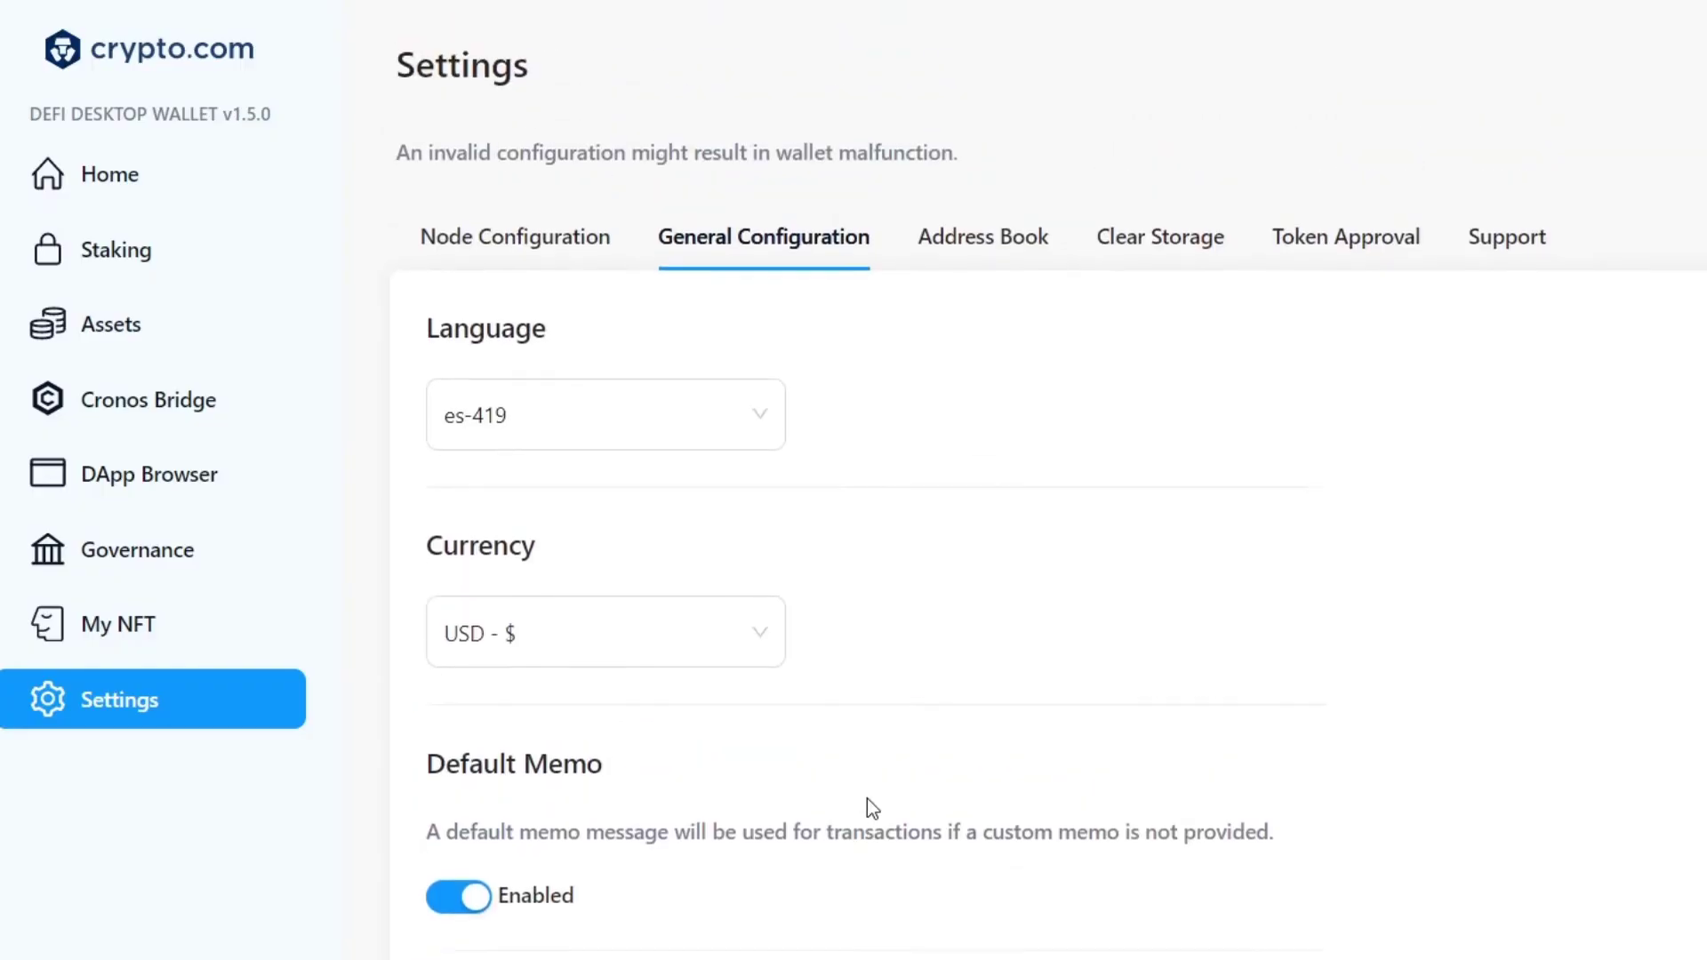
# - Browse Clear Storage, Token Approval, Address Book and Support, highlighting Feedback Form and Terms & Conditions
pyautogui.click(1147, 271)
pyautogui.click(1392, 274)
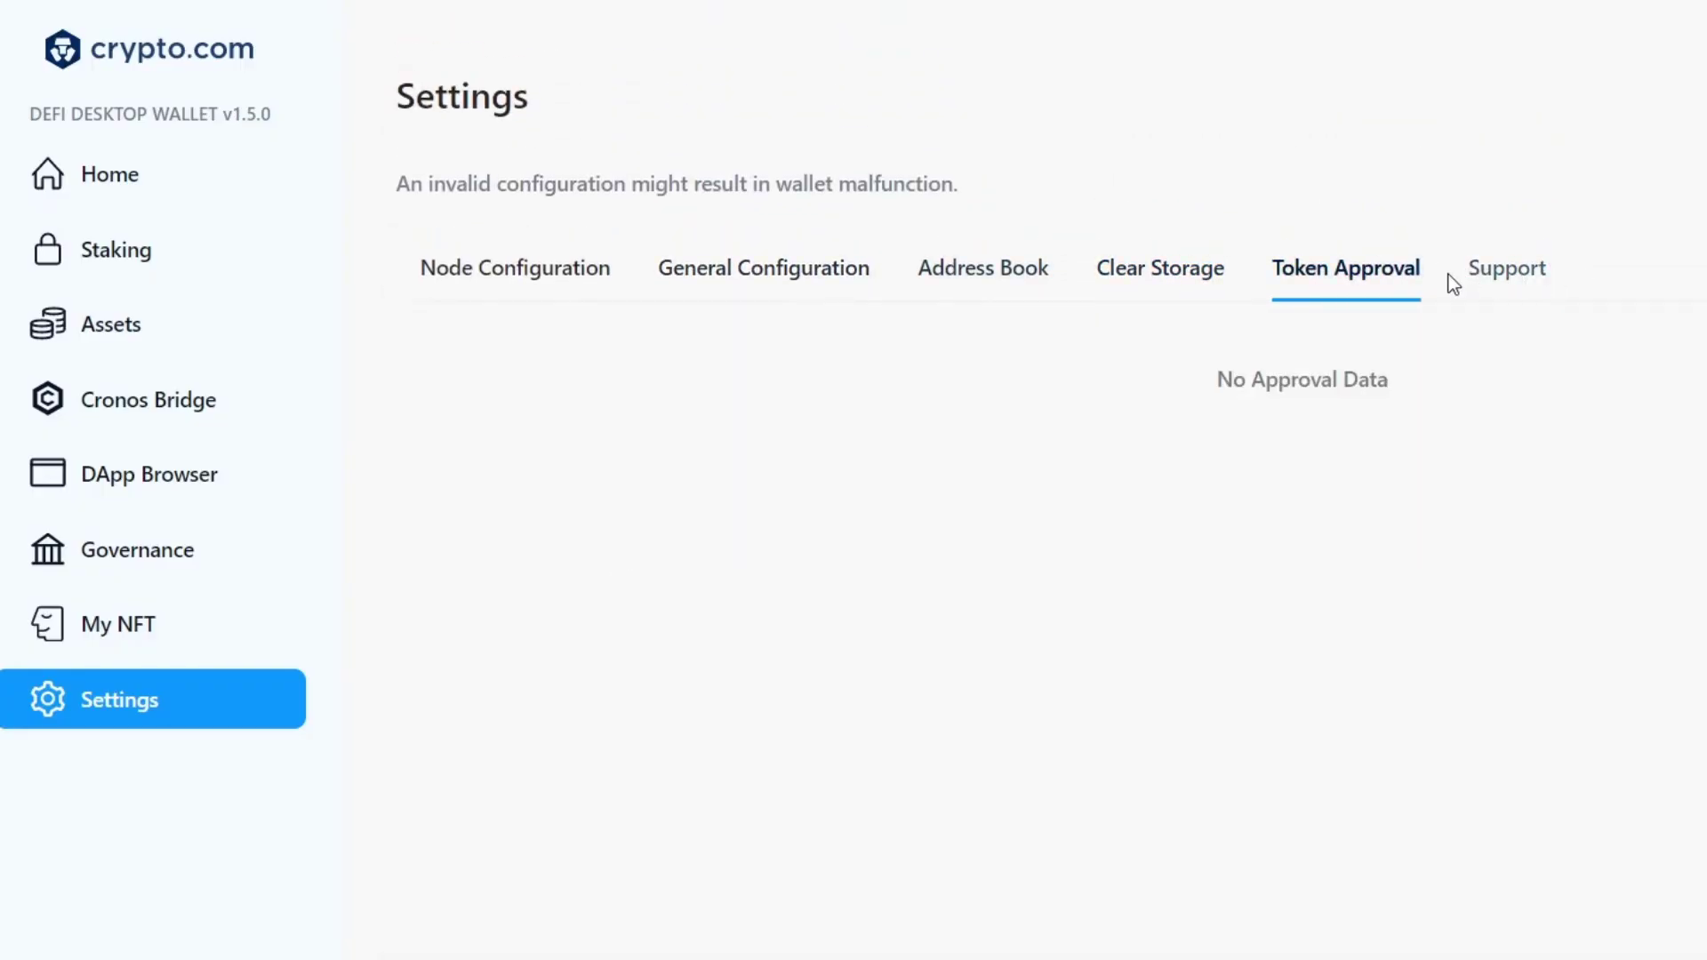
pyautogui.click(947, 276)
pyautogui.click(1504, 271)
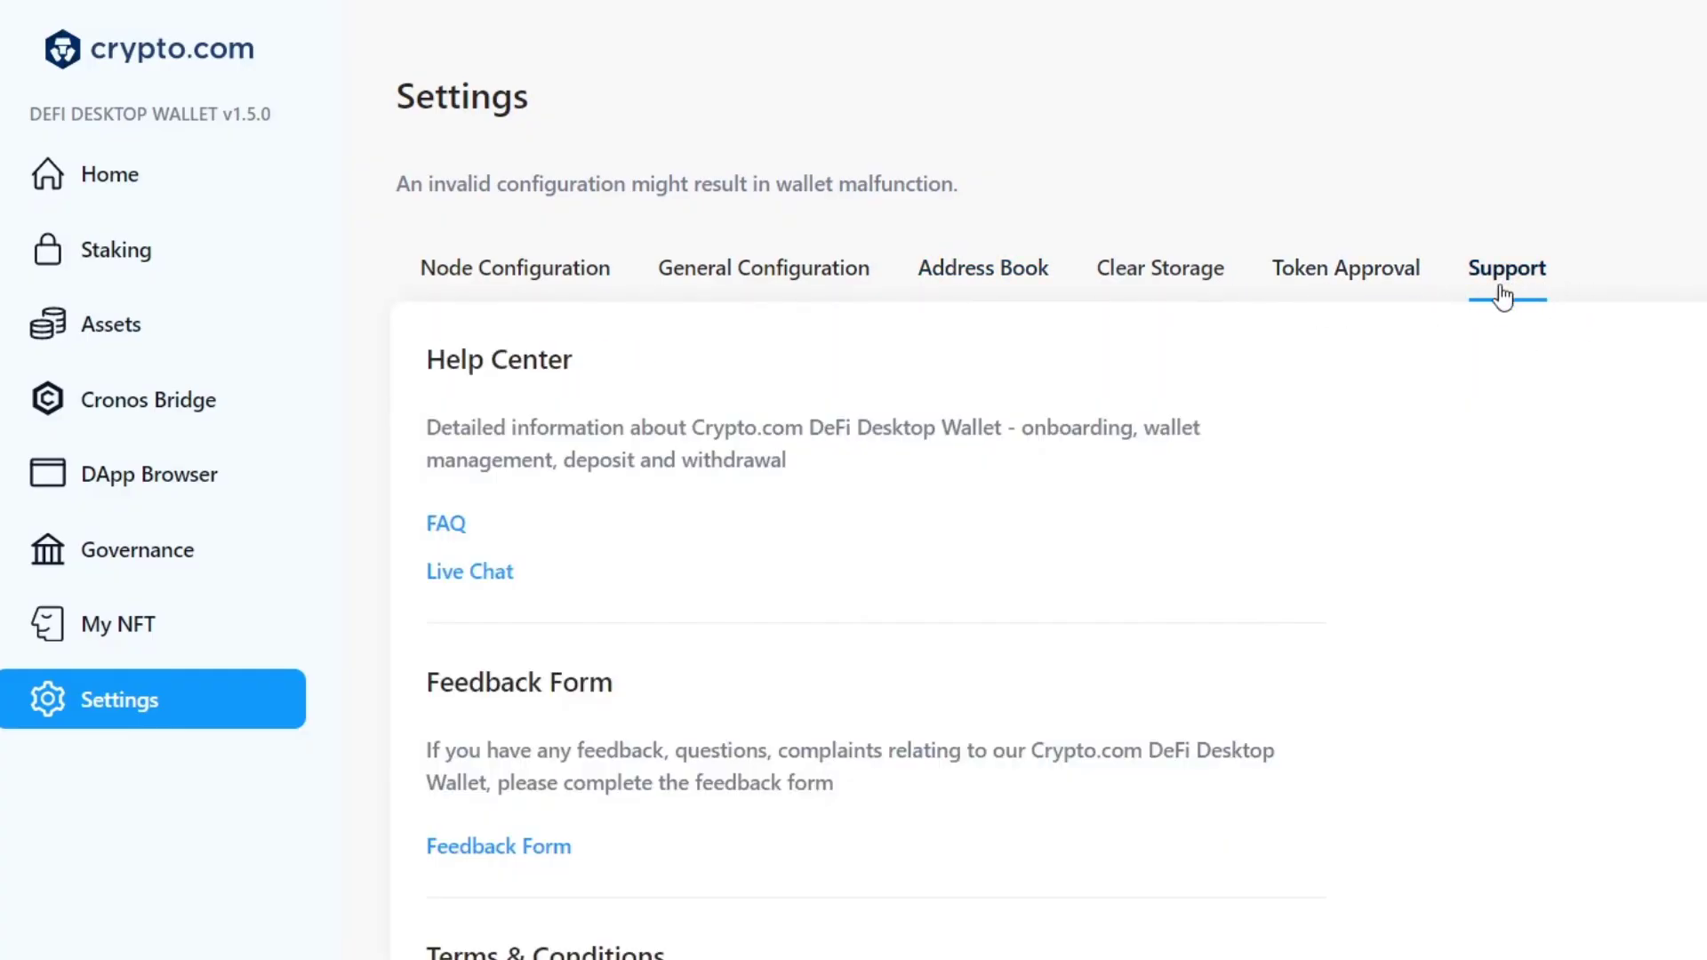
pyautogui.moveTo(456, 680); pyautogui.dragTo(759, 735)
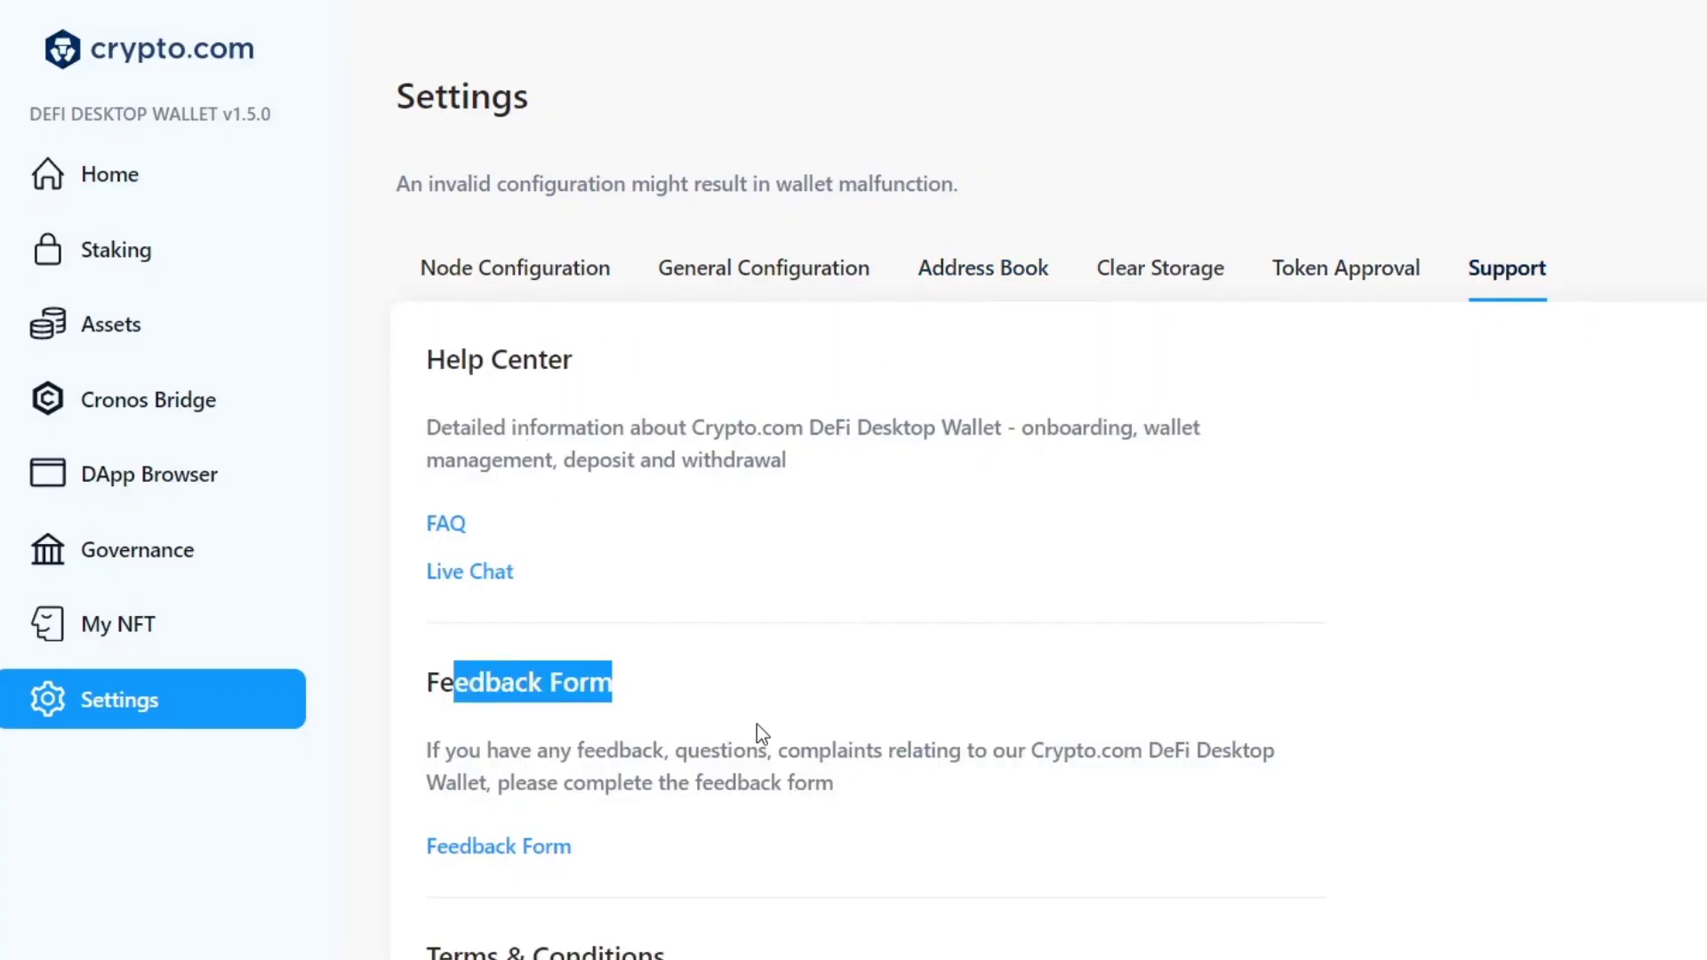
pyautogui.moveTo(445, 944); pyautogui.dragTo(819, 955)
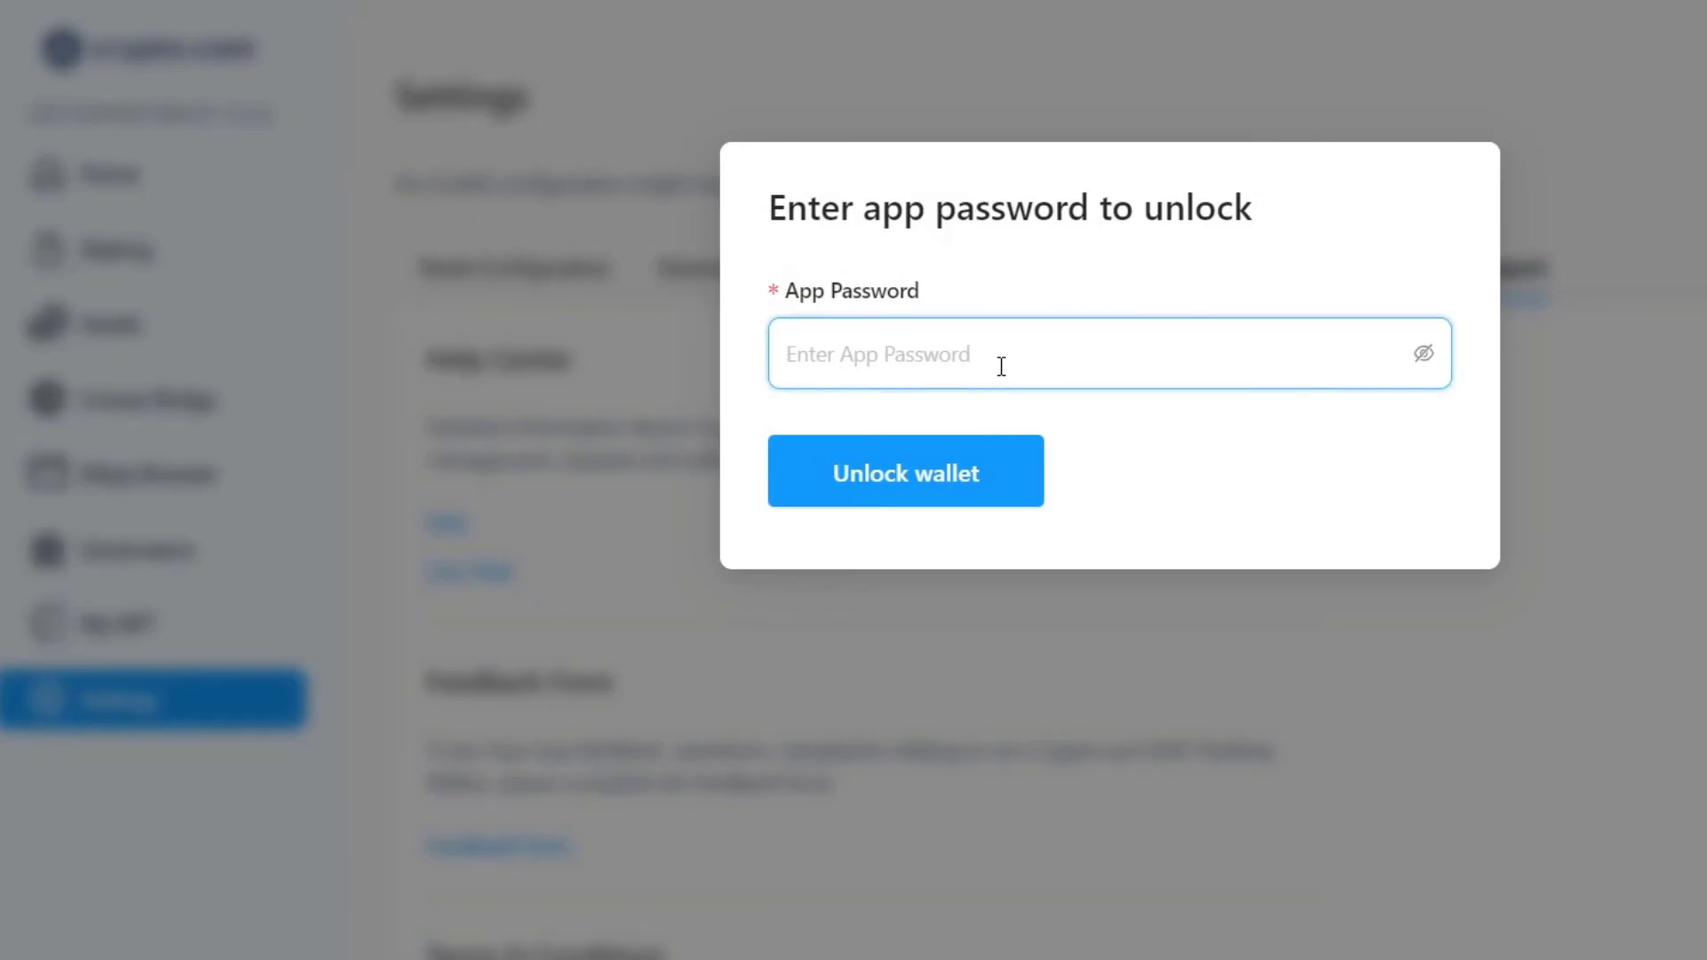
# - Unlock the wallet with the app password and confirm to continue
pyautogui.write('••••••••••••')
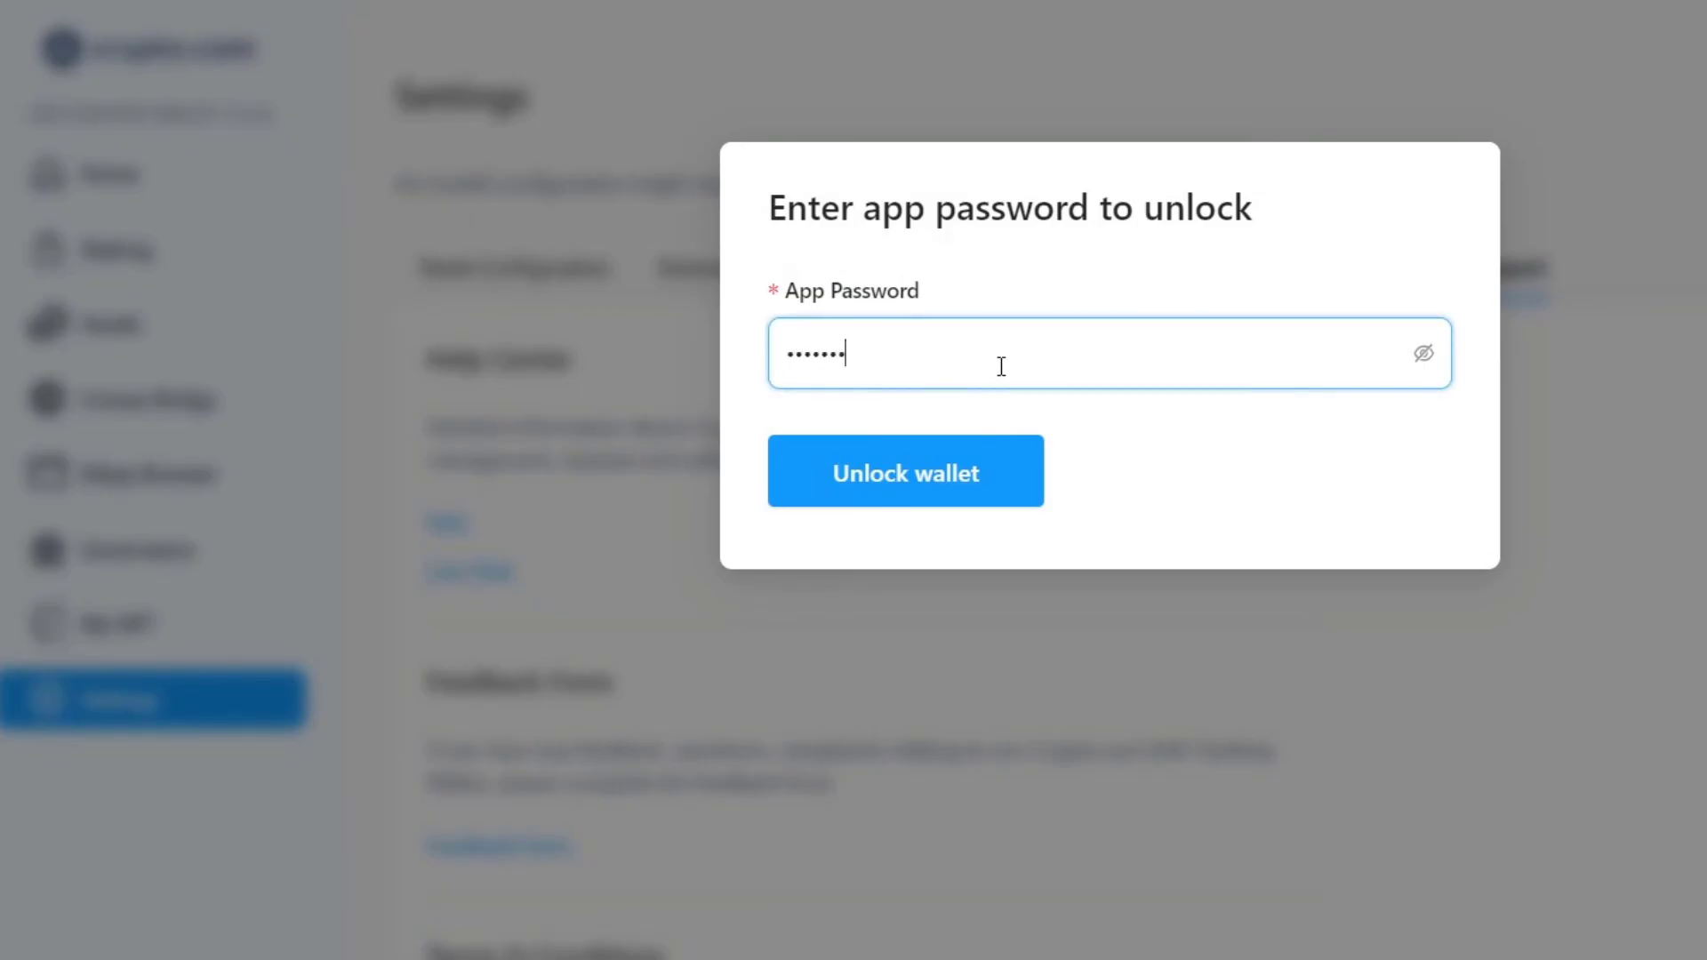
pyautogui.press('Return')
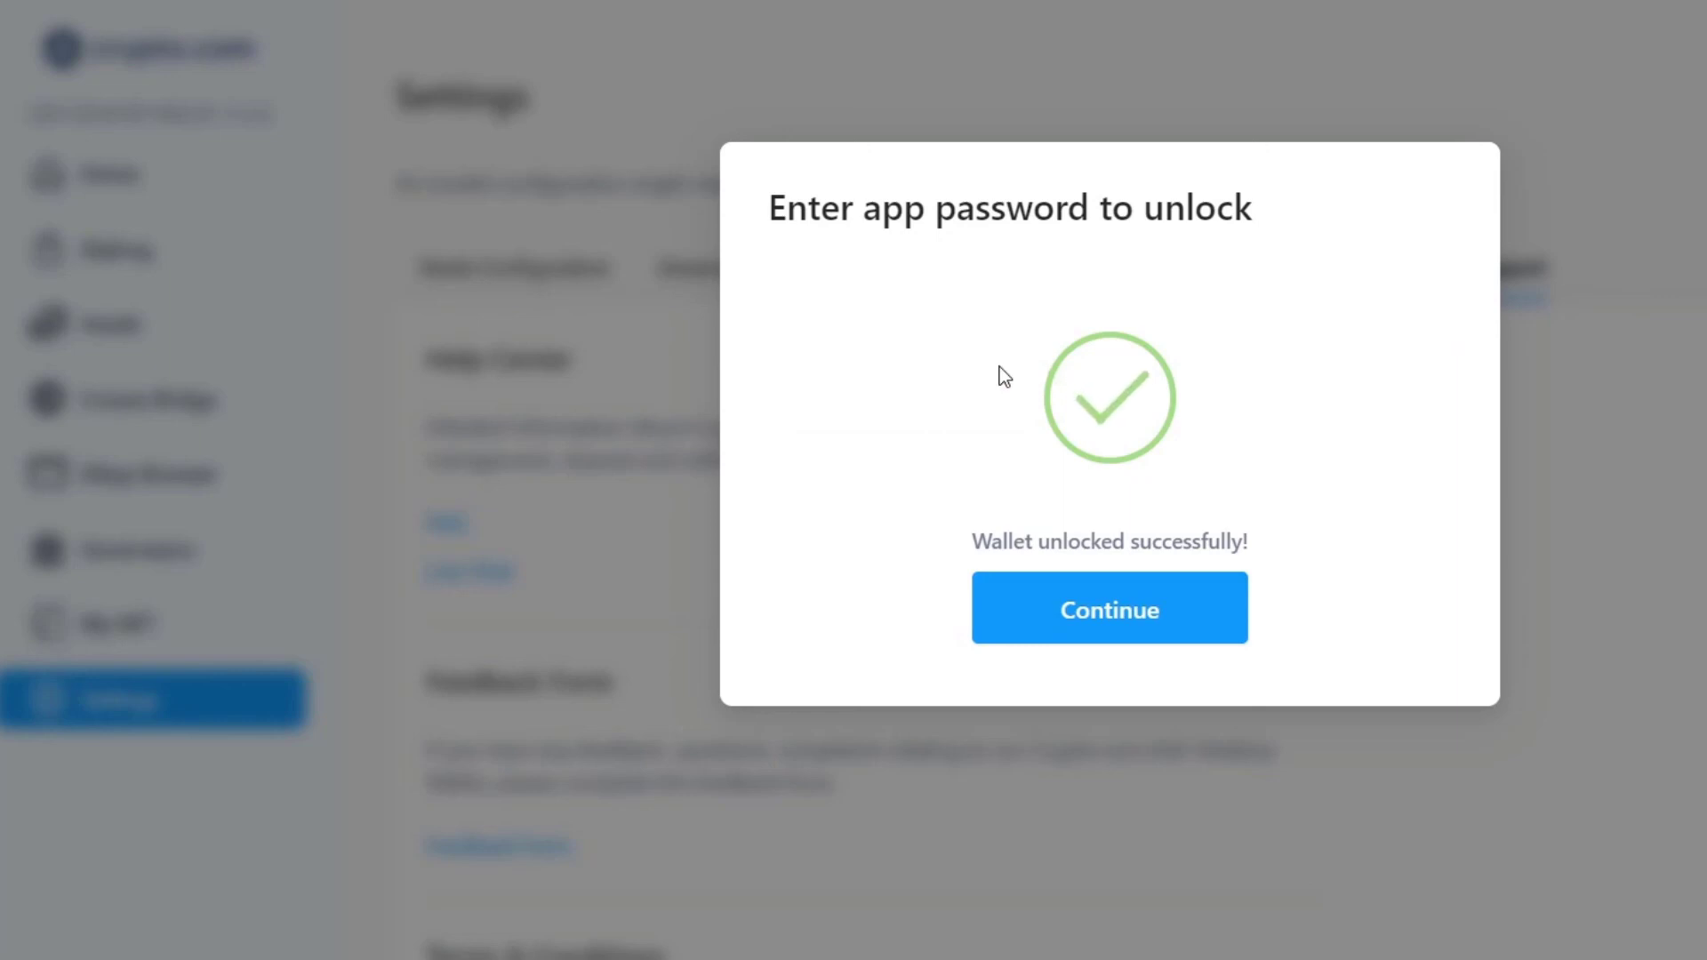
pyautogui.click(1131, 637)
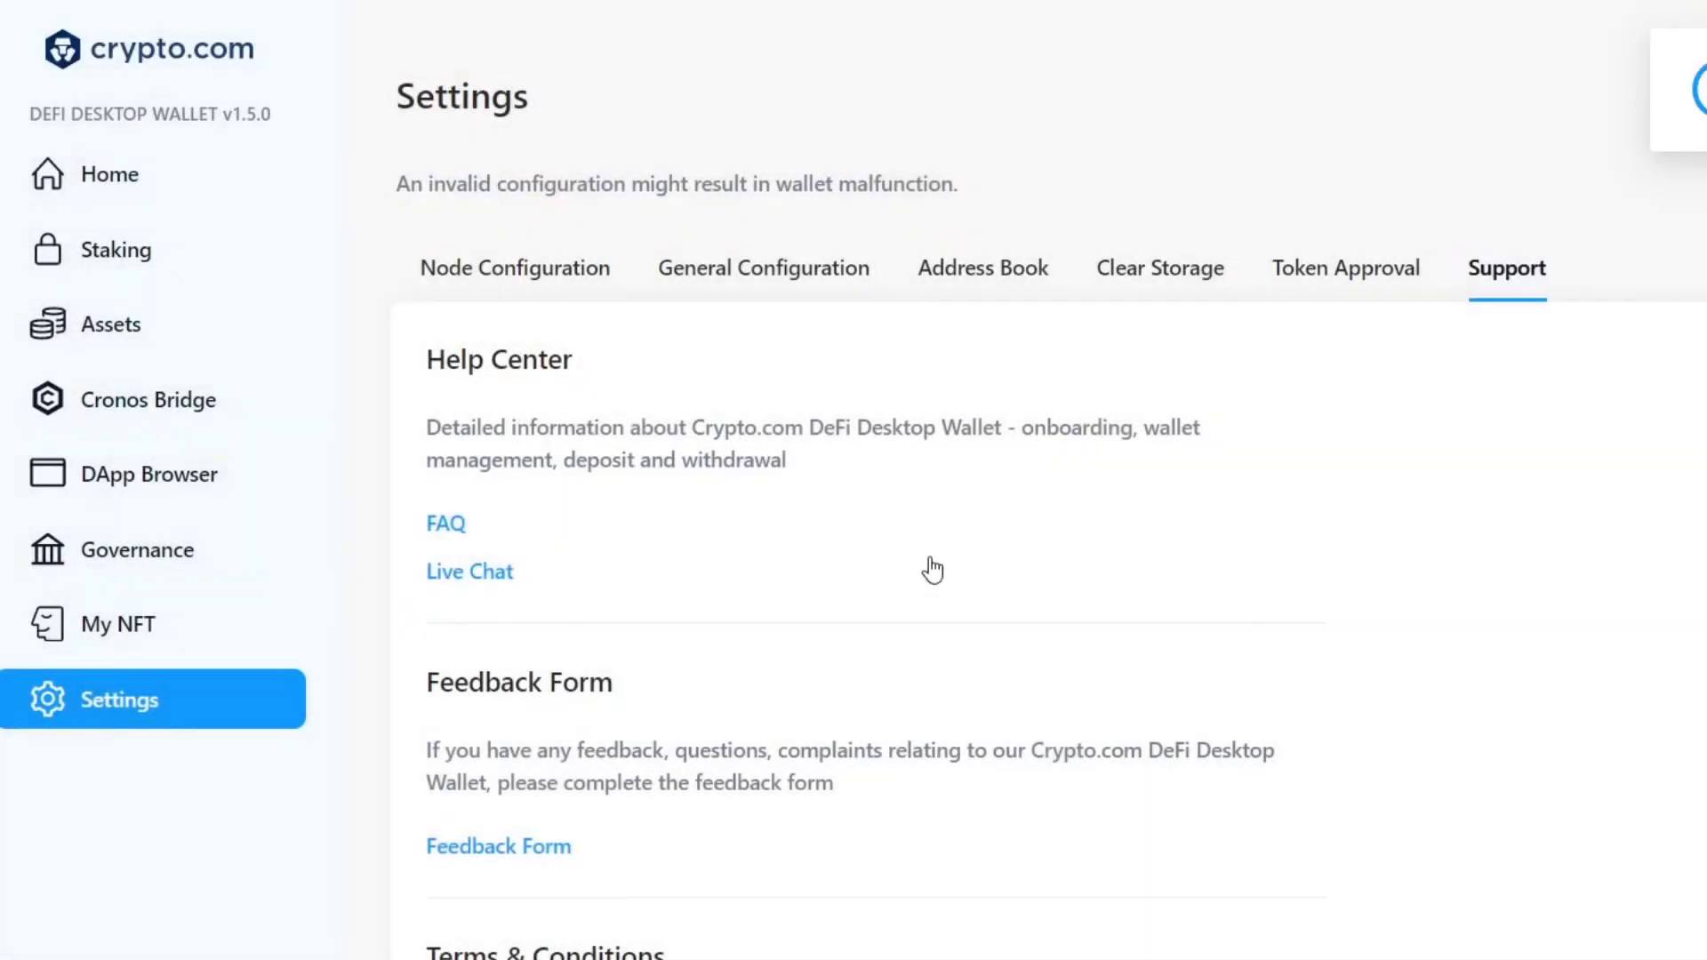
# - Return to the Home dashboard listing ATOM, CRO and ETH balances
pyautogui.click(190, 169)
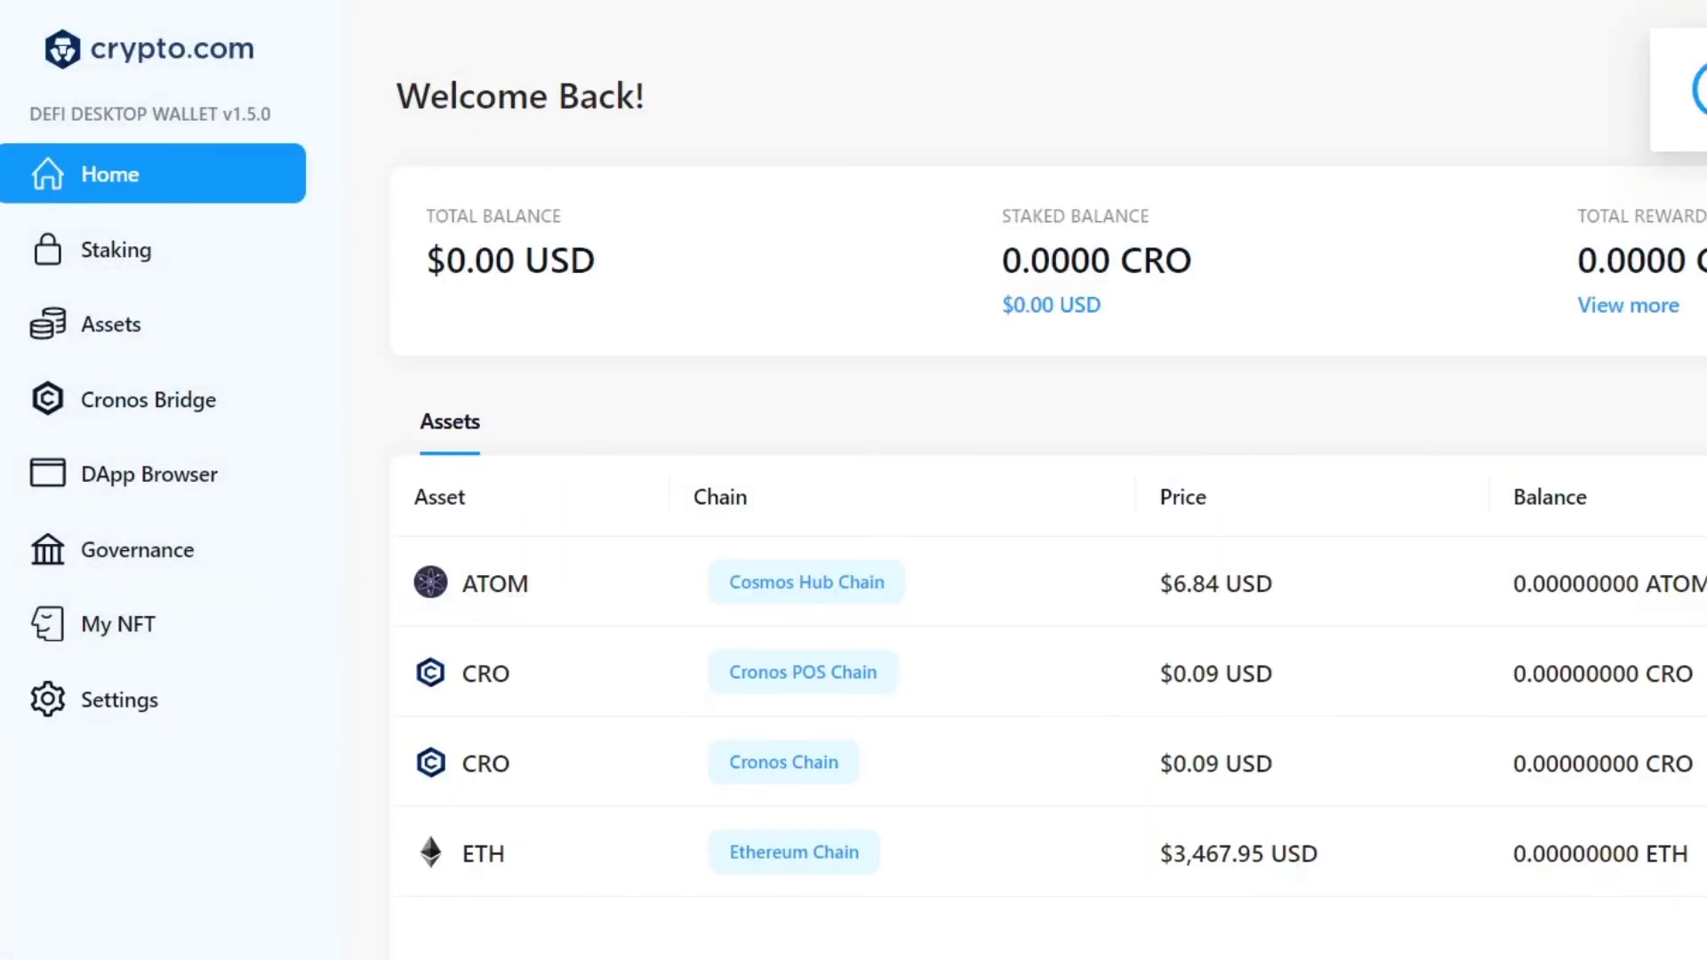